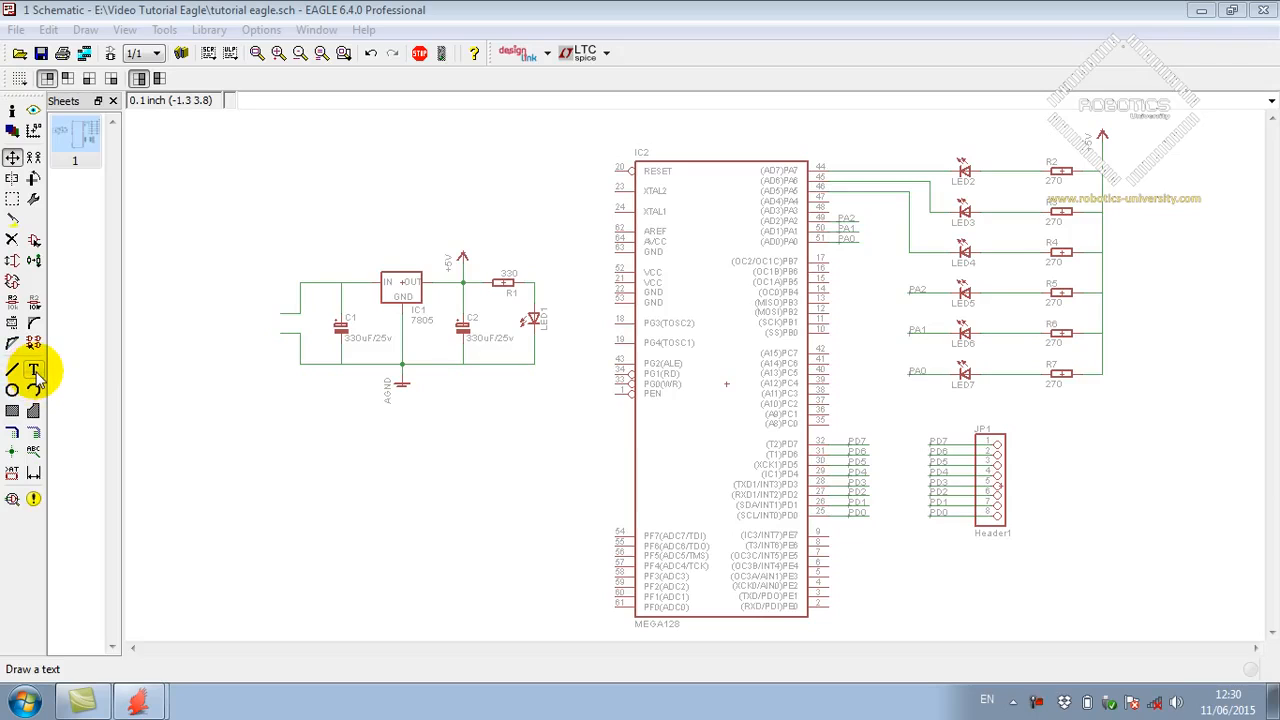
Step: Create a schematic text reading "Minimum Systems AVR ATMEGA128" with the Text tool
{"action": "left_click", "coordinate": [189, 371]}
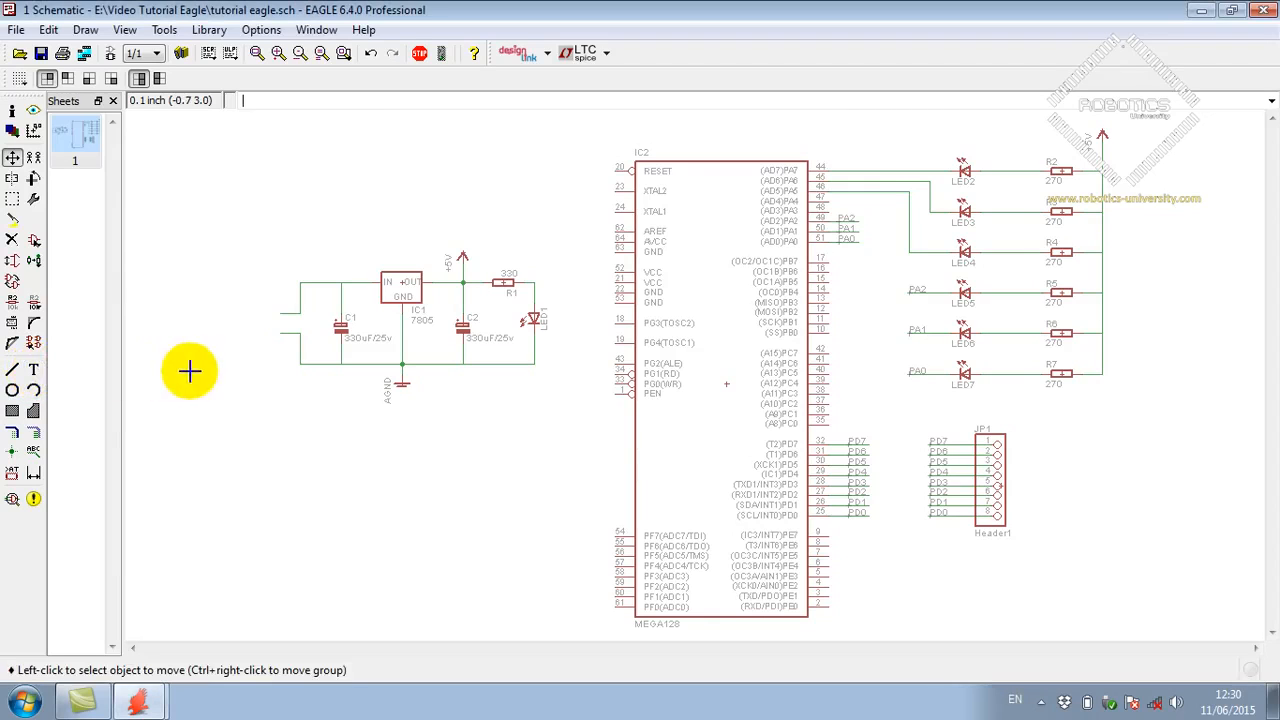
{"action": "left_click", "coordinate": [36, 372]}
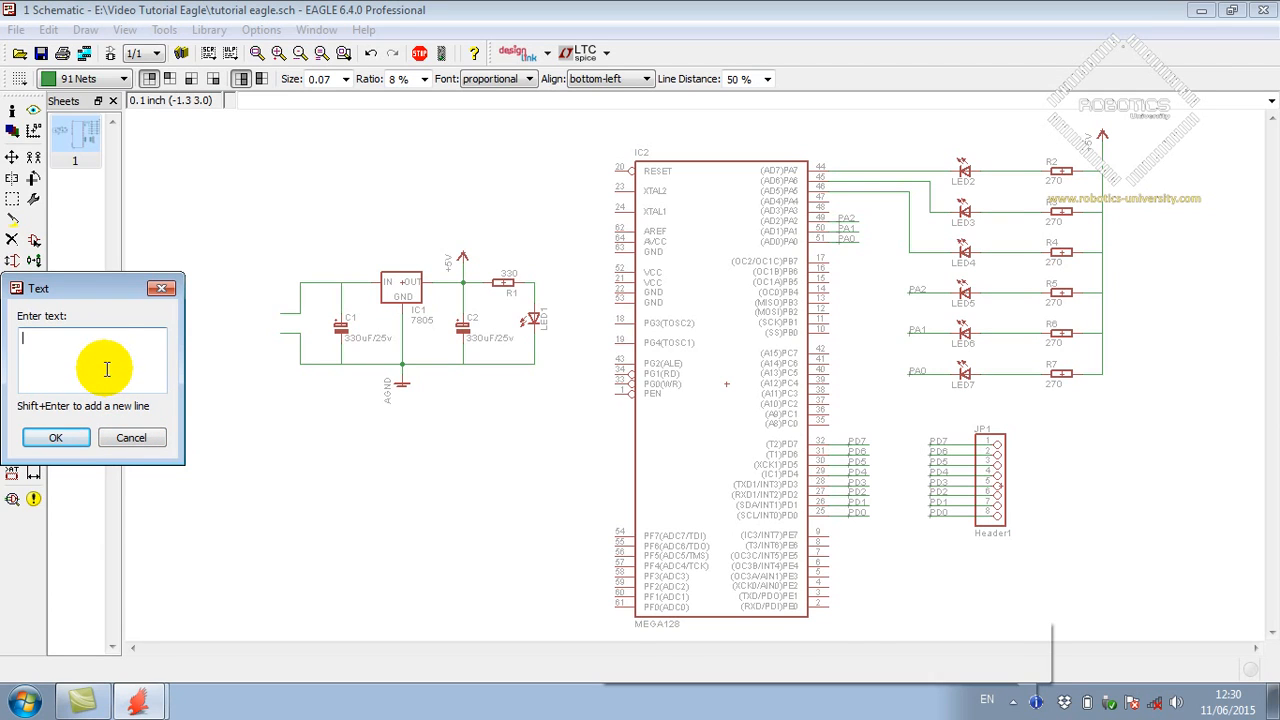
{"action": "left_click_drag", "start_coordinate": [104, 291], "coordinate": [248, 273]}
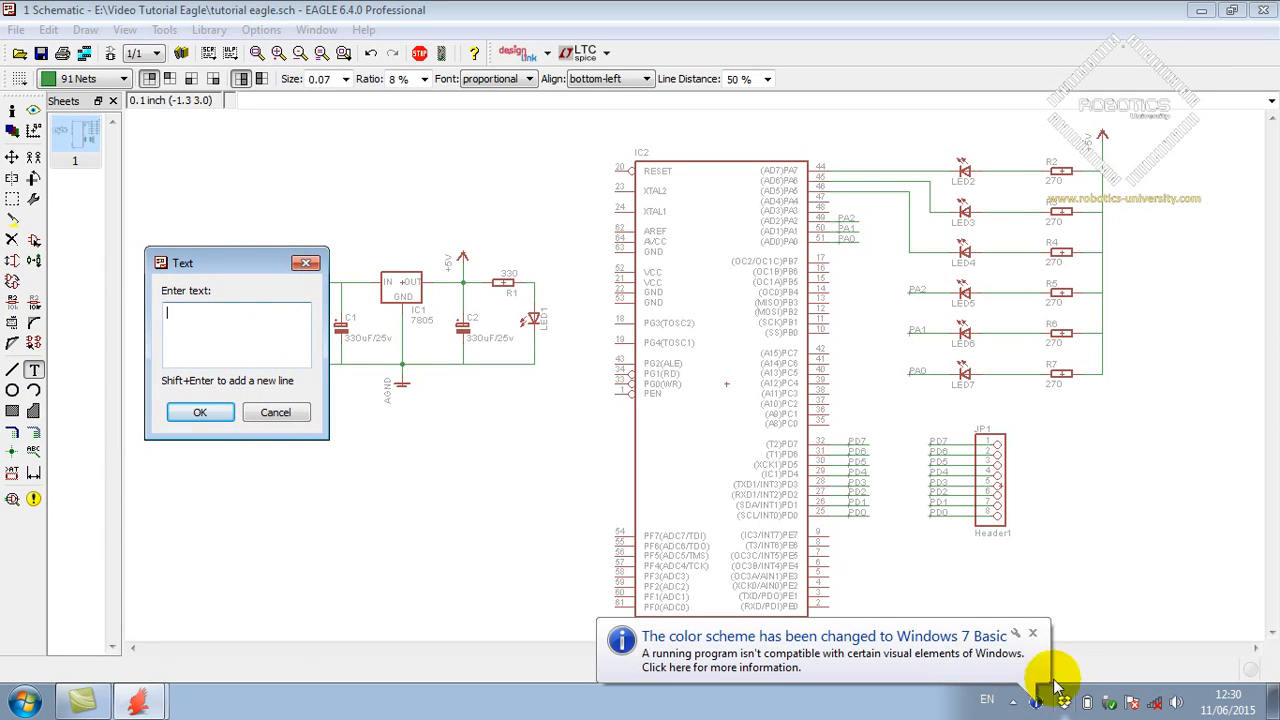
{"action": "left_click", "coordinate": [1032, 633]}
{"action": "left_click", "coordinate": [249, 266]}
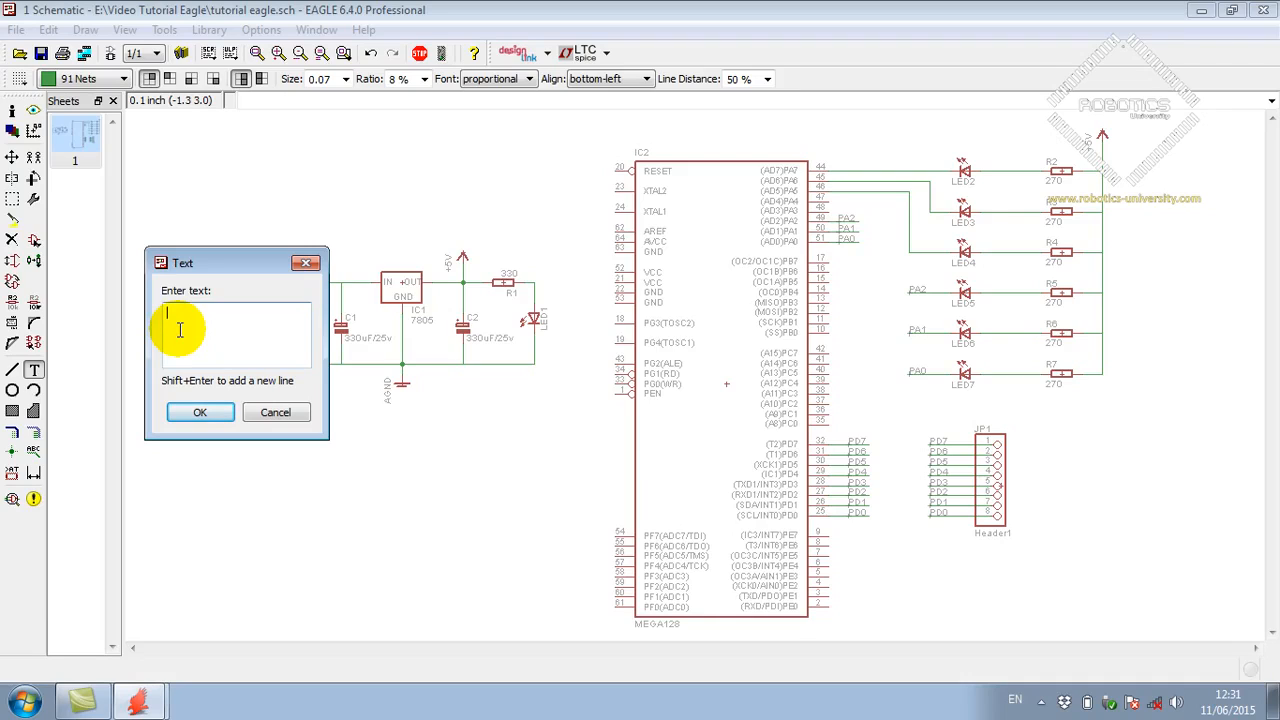
{"action": "type", "text": "Minimum Systems AVR ATMEGA"}
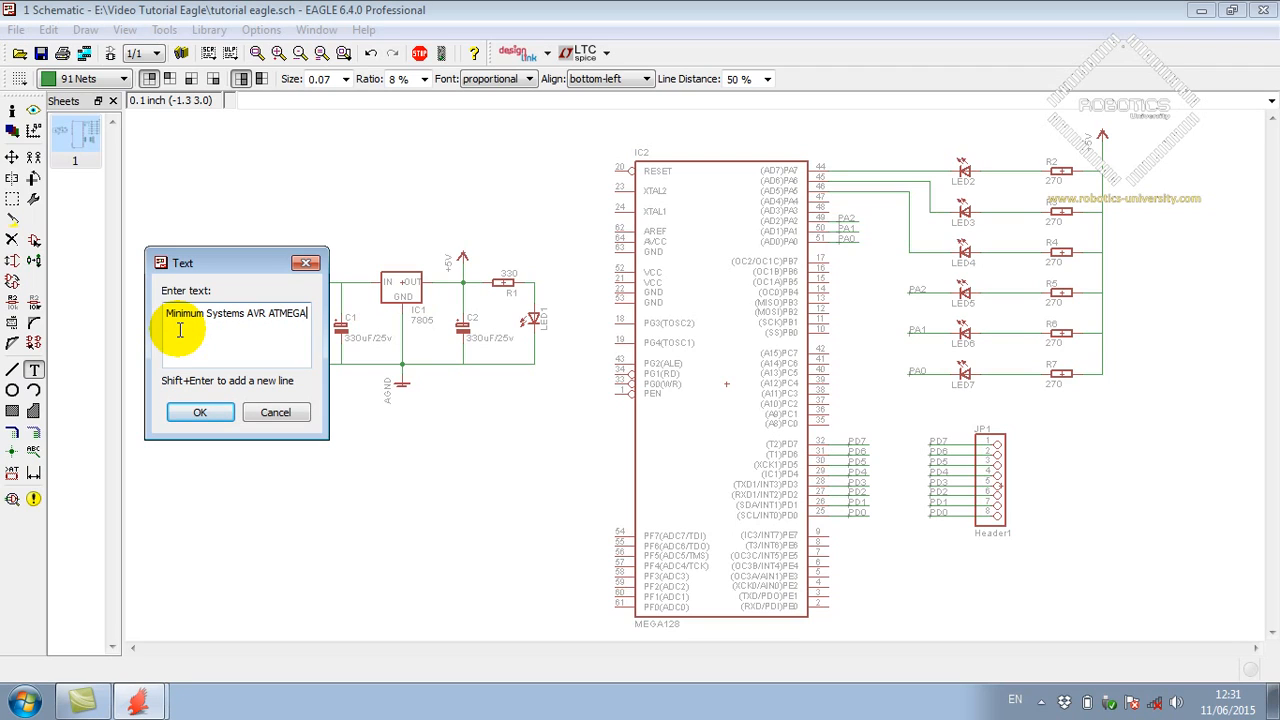
{"action": "type", "text": "128"}
{"action": "left_click", "coordinate": [207, 418]}
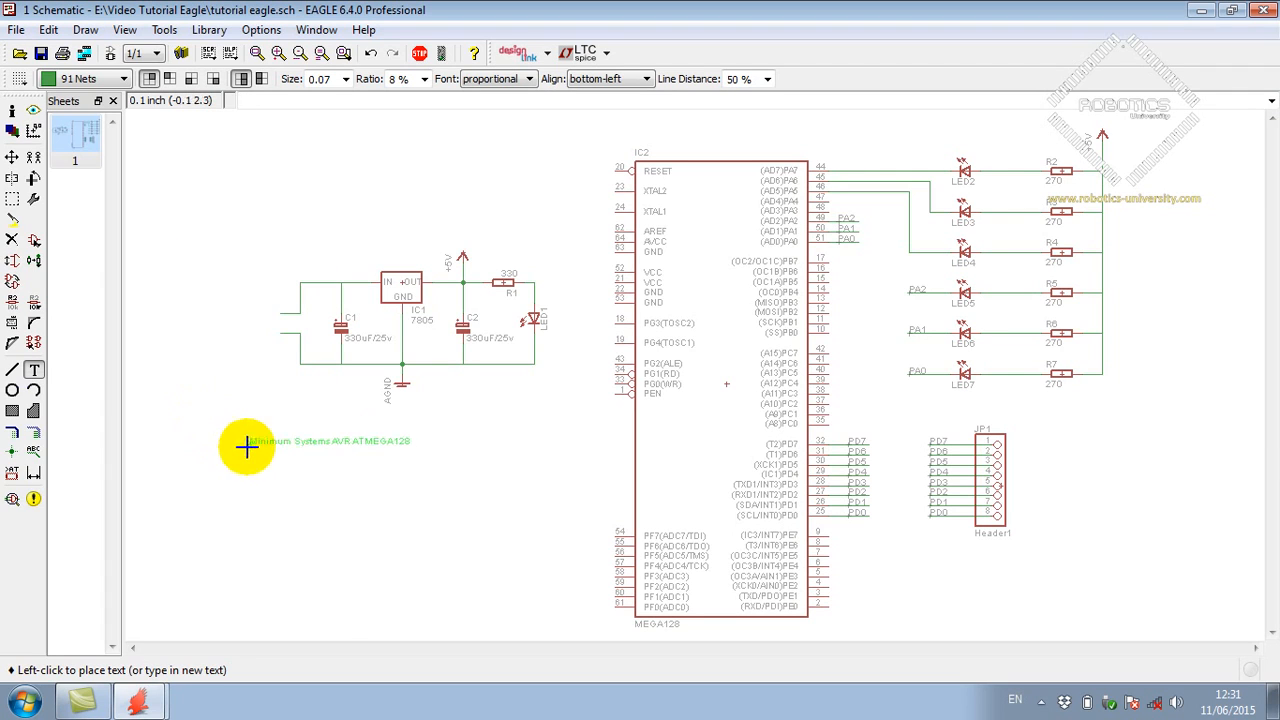
Step: Place the title text once in the empty area above the 7805 power-supply circuit and end text placement
{"action": "scroll", "coordinate": [323, 462], "scroll_direction": "up", "scroll_amount": 2}
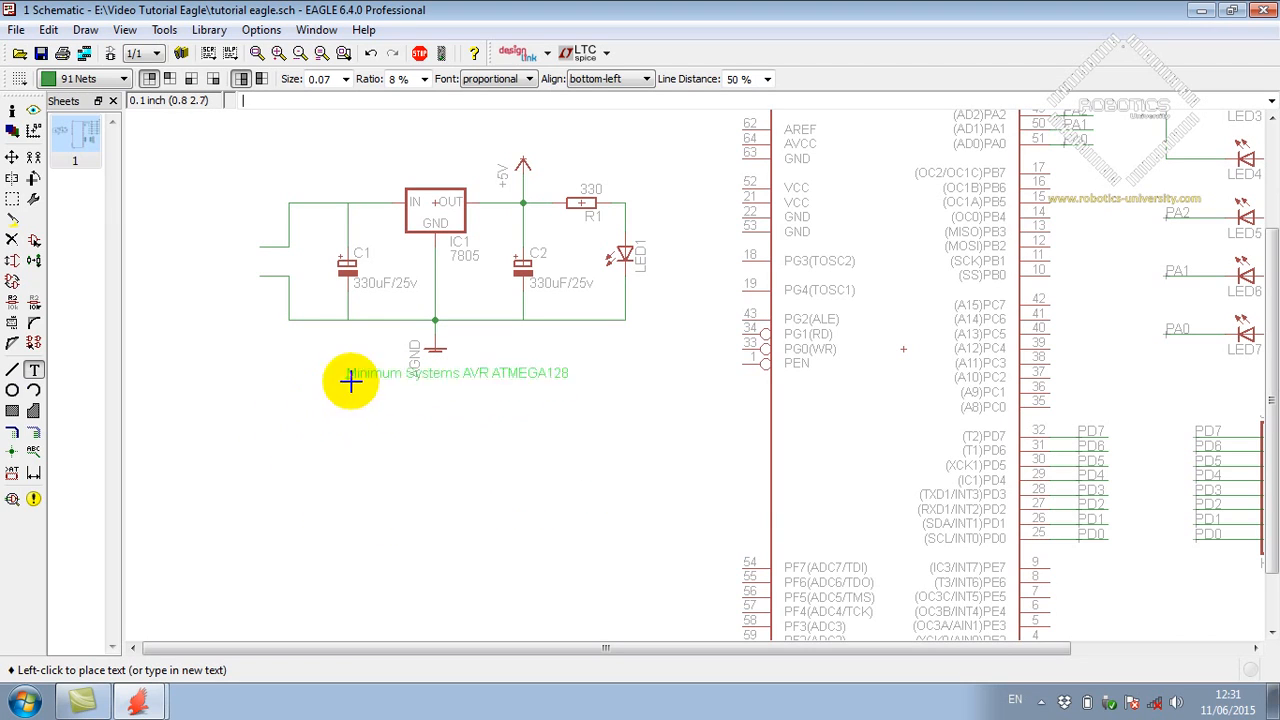
{"action": "scroll", "coordinate": [351, 453], "scroll_direction": "up", "scroll_amount": 5}
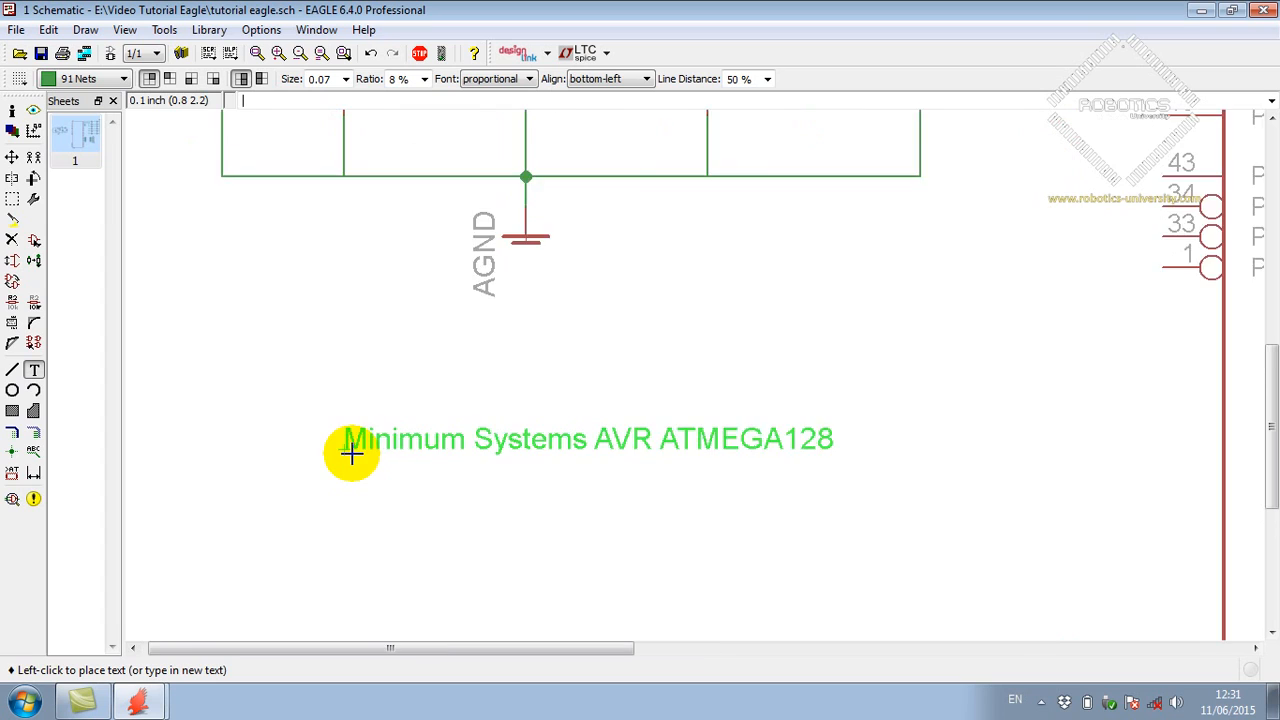
{"action": "scroll", "coordinate": [335, 402], "scroll_direction": "down", "scroll_amount": 3}
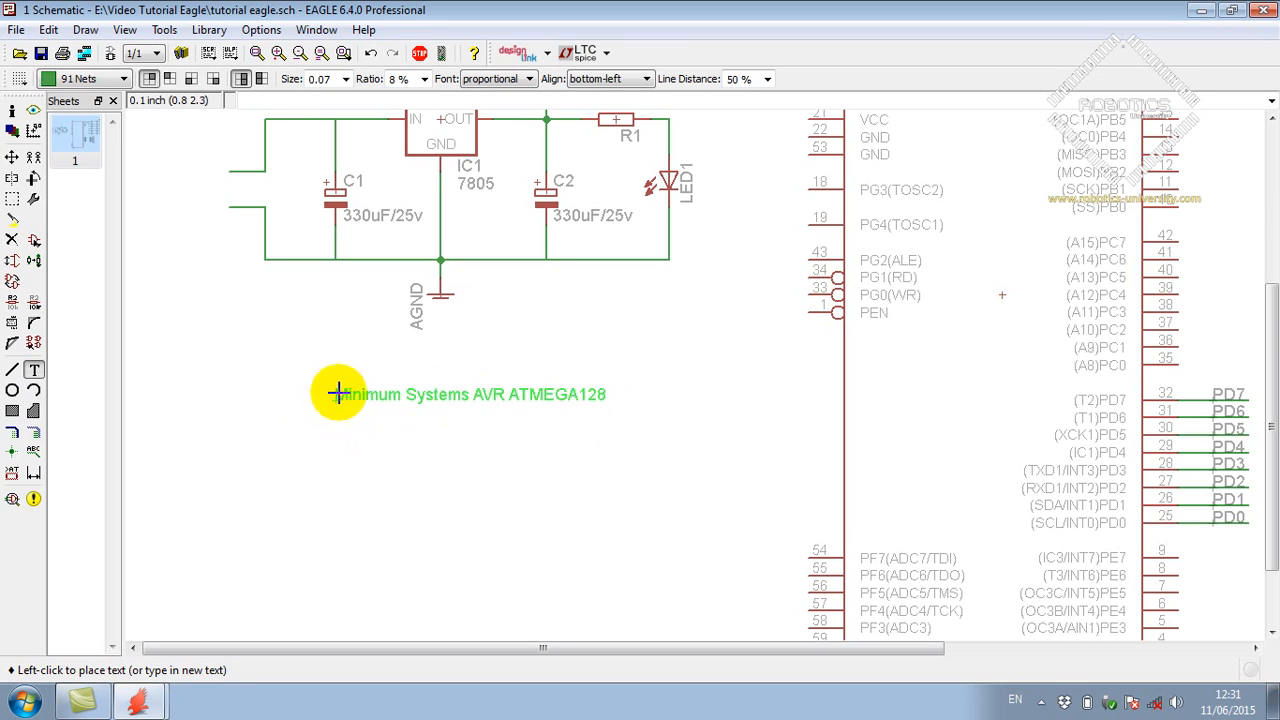
{"action": "scroll", "coordinate": [377, 366], "scroll_direction": "down", "scroll_amount": 4}
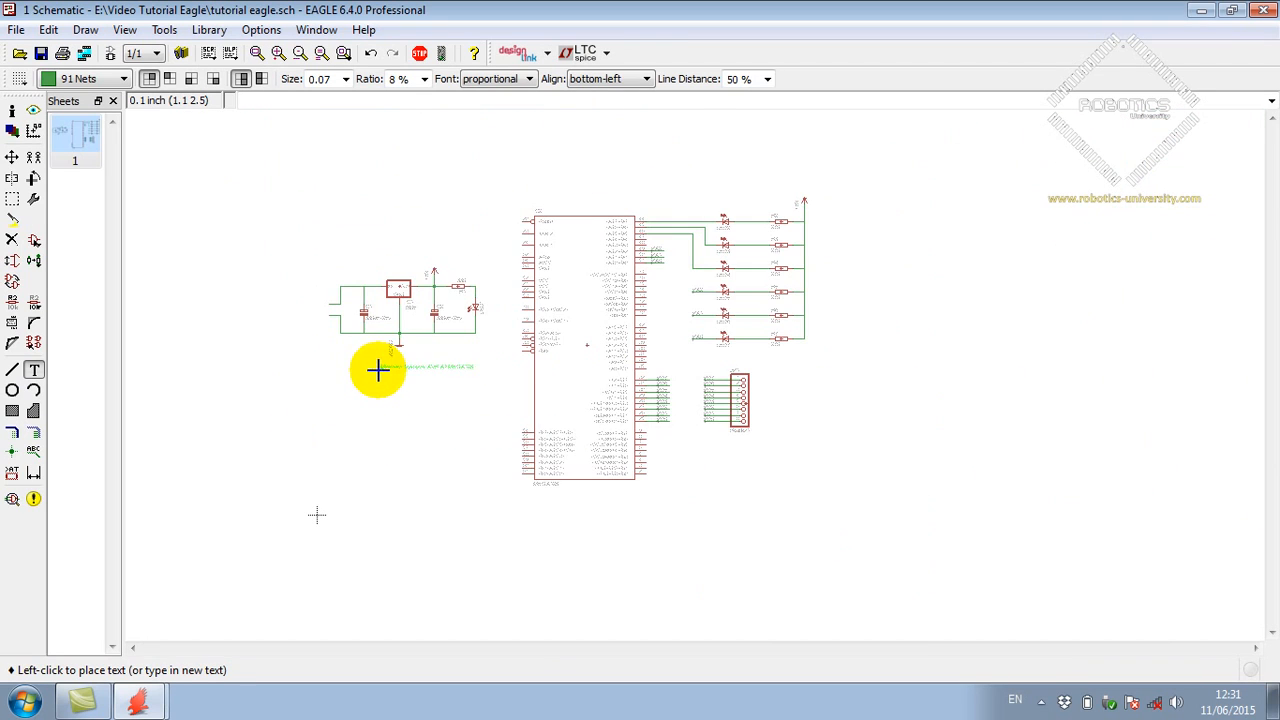
{"action": "scroll", "coordinate": [361, 391], "scroll_direction": "up", "scroll_amount": 4}
{"action": "scroll", "coordinate": [357, 386], "scroll_direction": "down", "scroll_amount": 3}
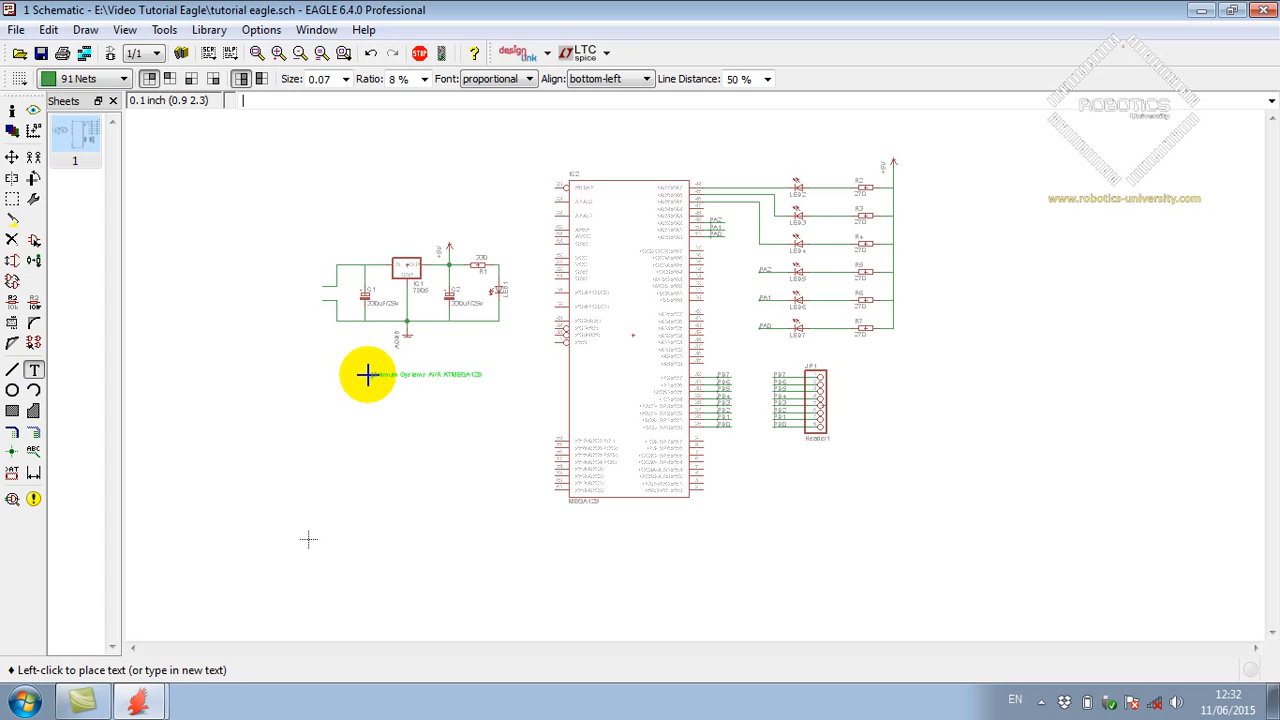
{"action": "scroll", "coordinate": [363, 184], "scroll_direction": "up", "scroll_amount": 1}
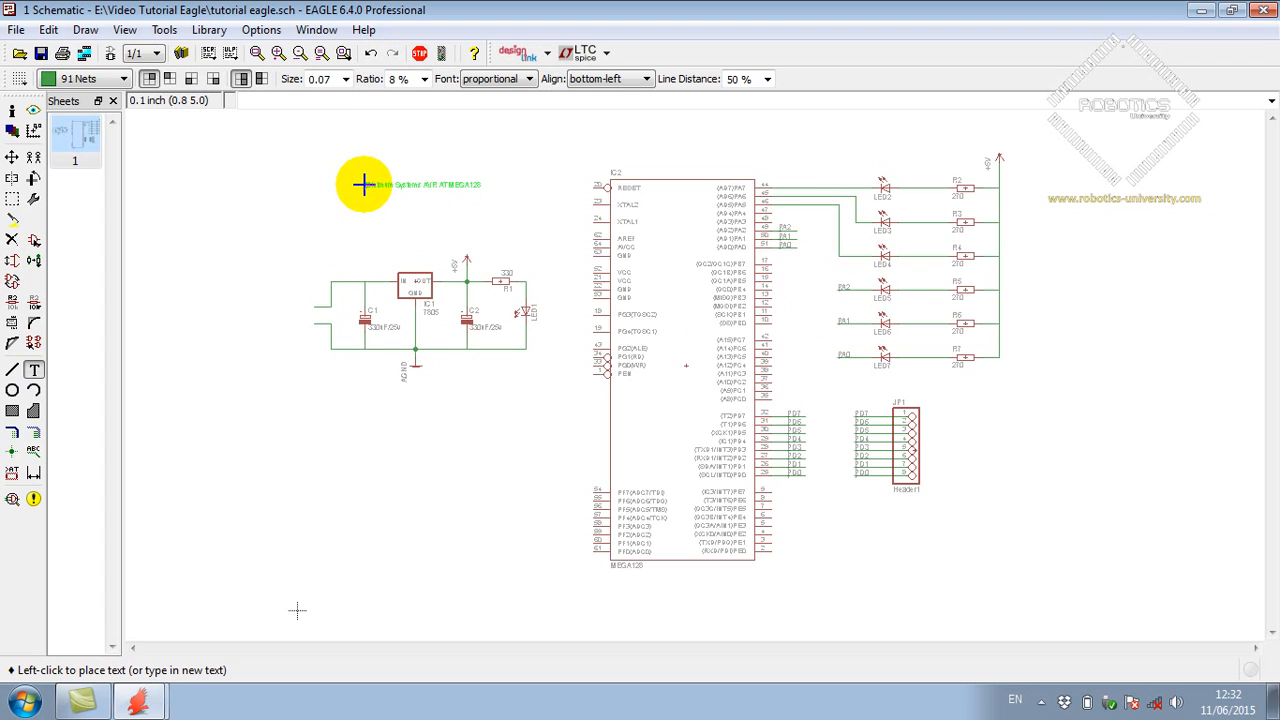
{"action": "scroll", "coordinate": [385, 198], "scroll_direction": "down", "scroll_amount": 1}
{"action": "scroll", "coordinate": [391, 180], "scroll_direction": "up", "scroll_amount": 3}
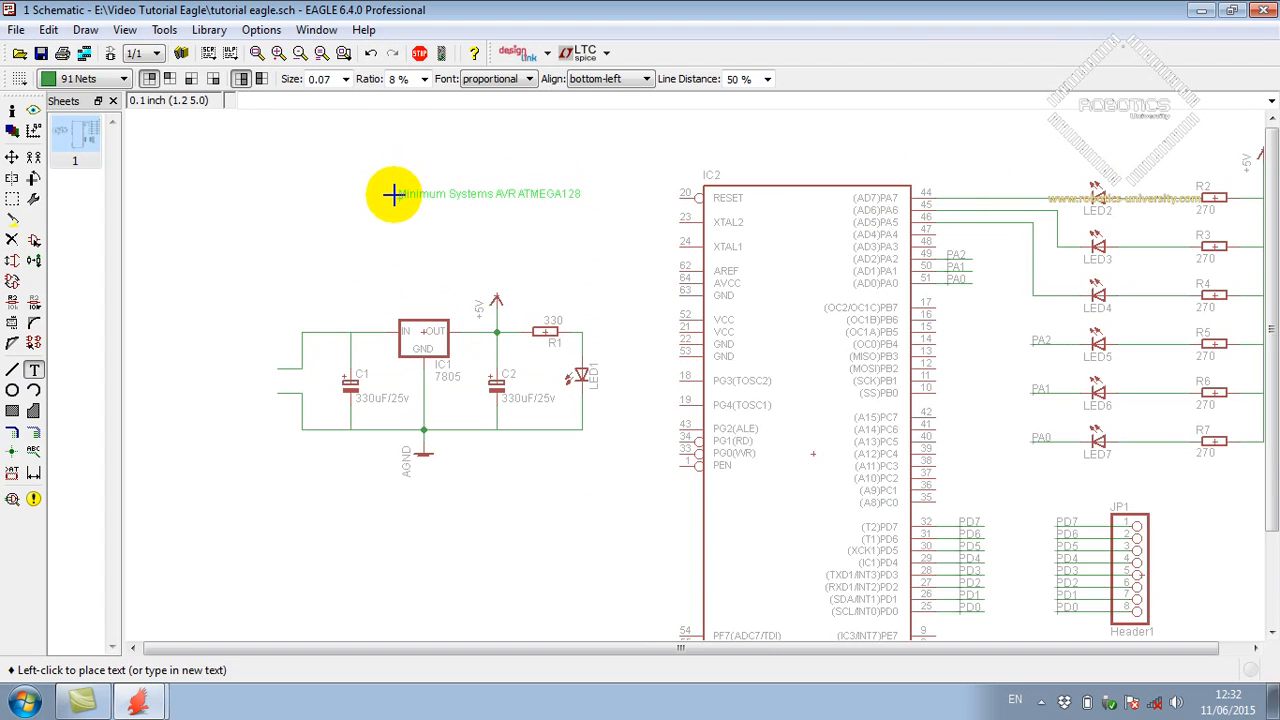
{"action": "left_click", "coordinate": [357, 193]}
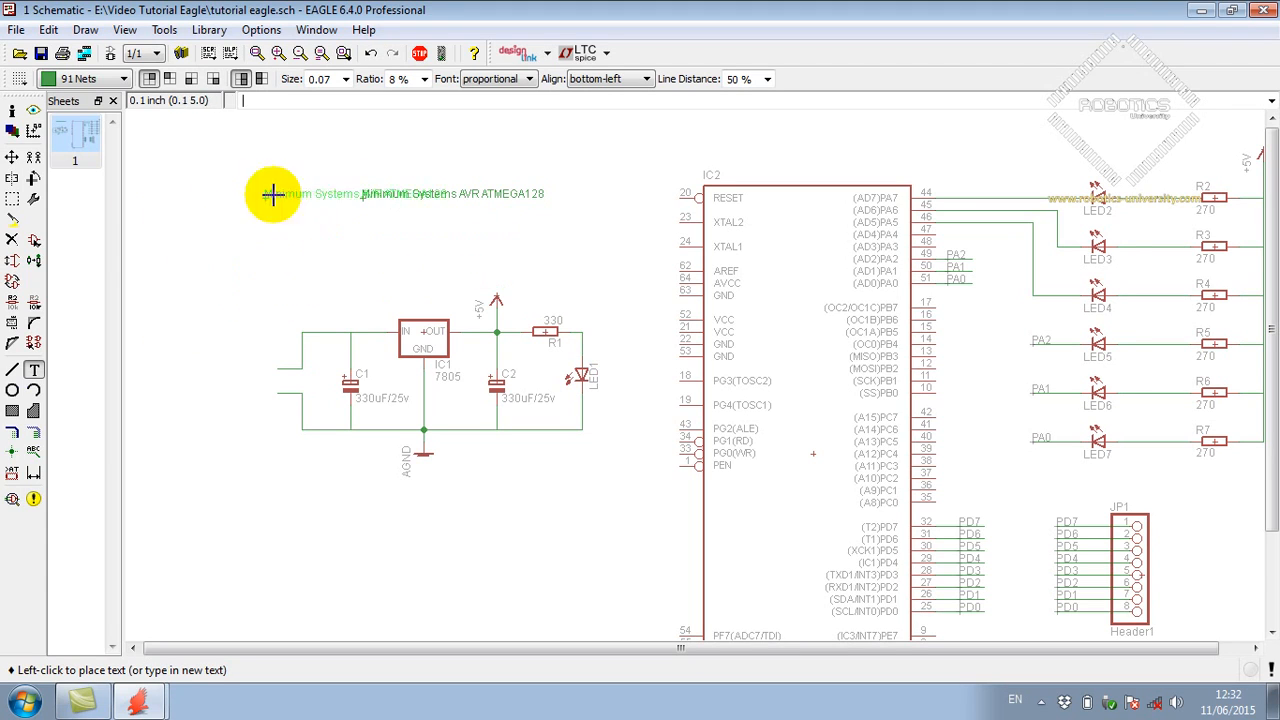
{"action": "scroll", "coordinate": [346, 240], "scroll_direction": "up", "scroll_amount": 2}
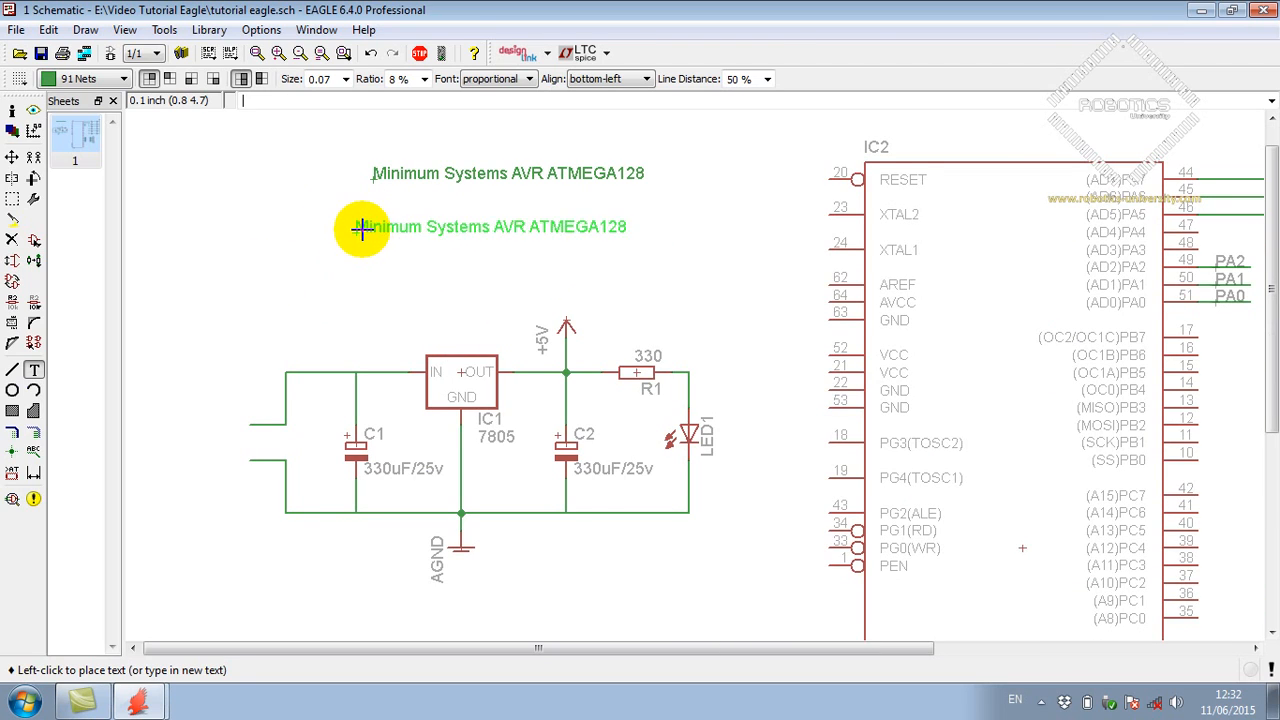
{"action": "left_click", "coordinate": [360, 226]}
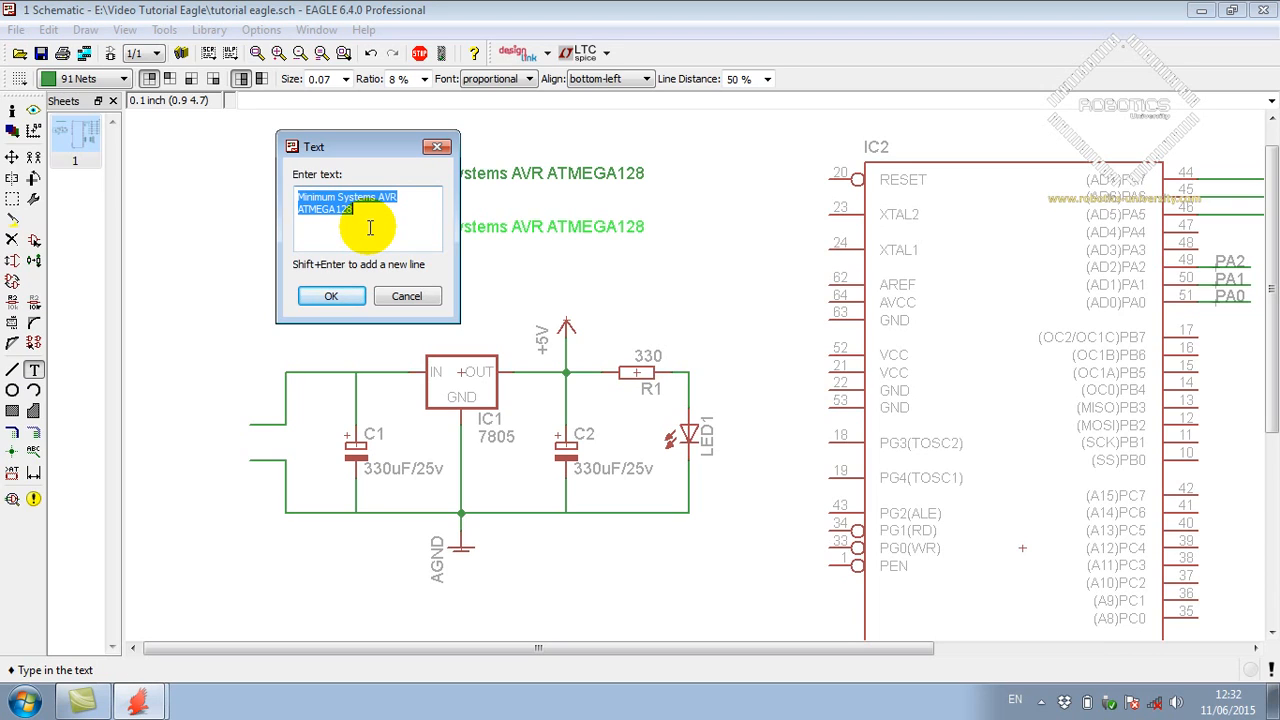
{"action": "key", "text": "Escape"}
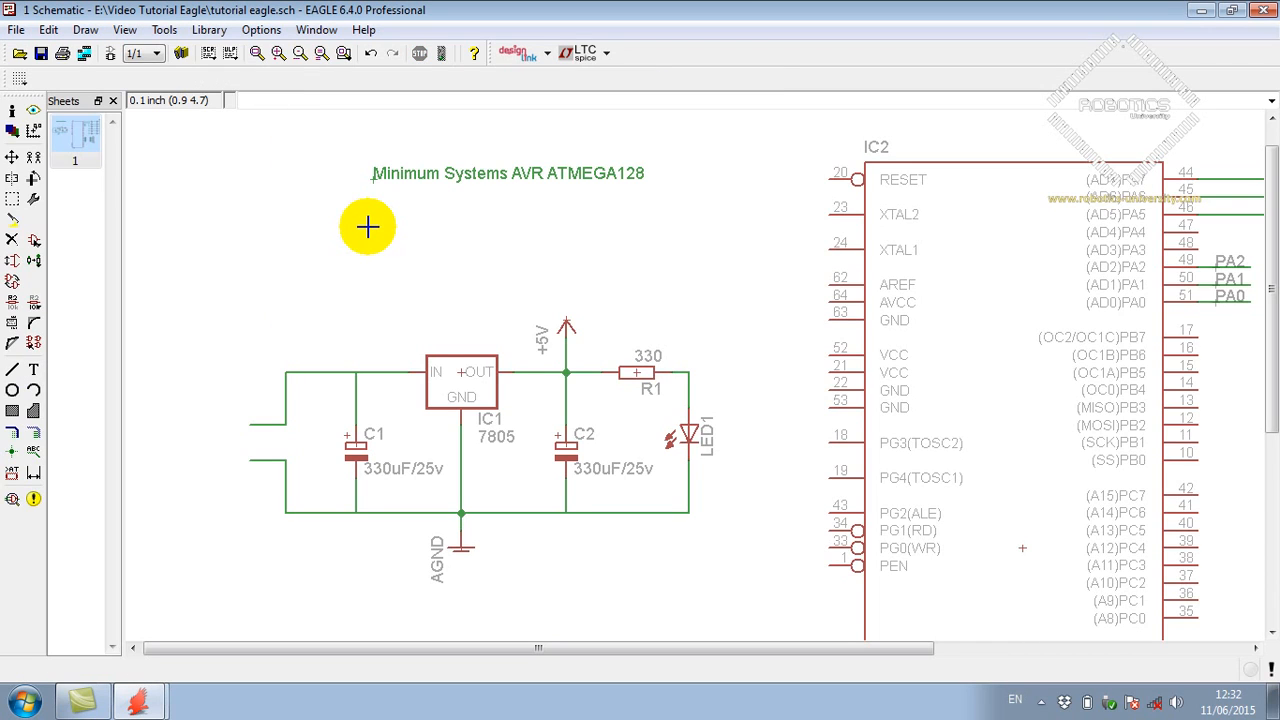
Step: Move the "Minimum Systems AVR ATMEGA128" text down by about 0.1 inch, keeping it above the power-supply circuit
{"action": "left_click", "coordinate": [12, 157]}
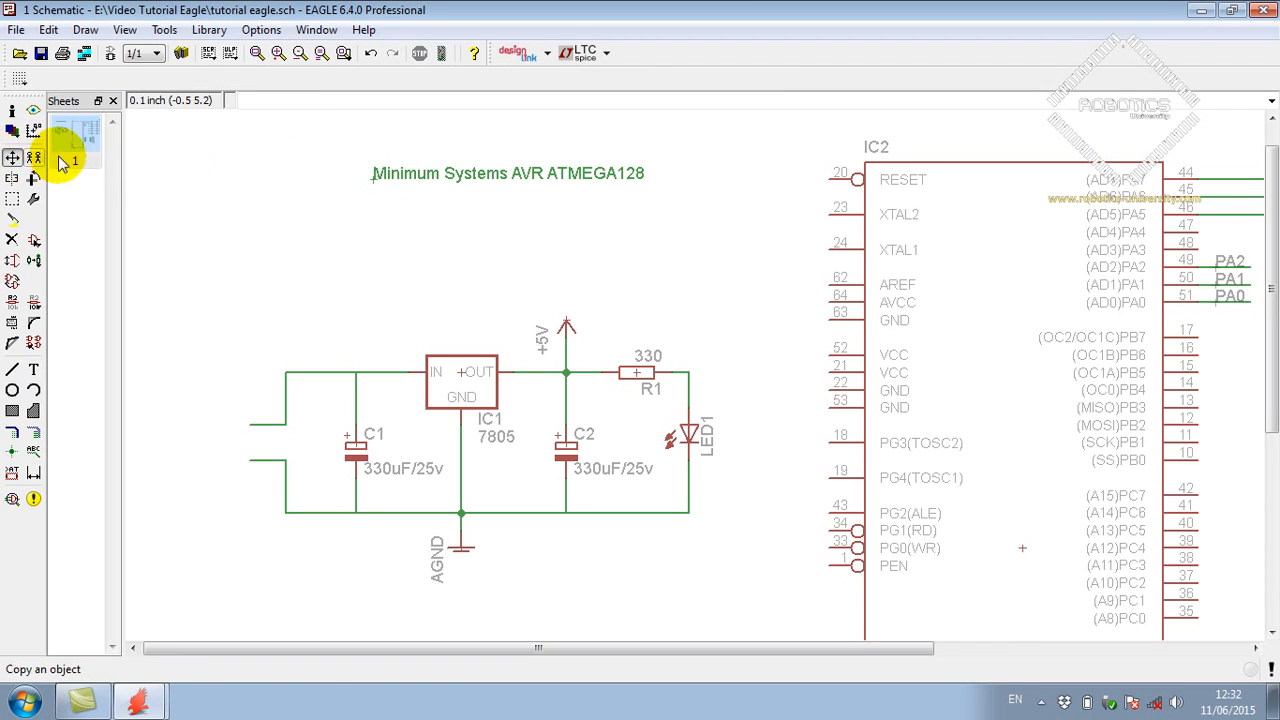
{"action": "left_click", "coordinate": [383, 174]}
{"action": "left_click", "coordinate": [372, 193]}
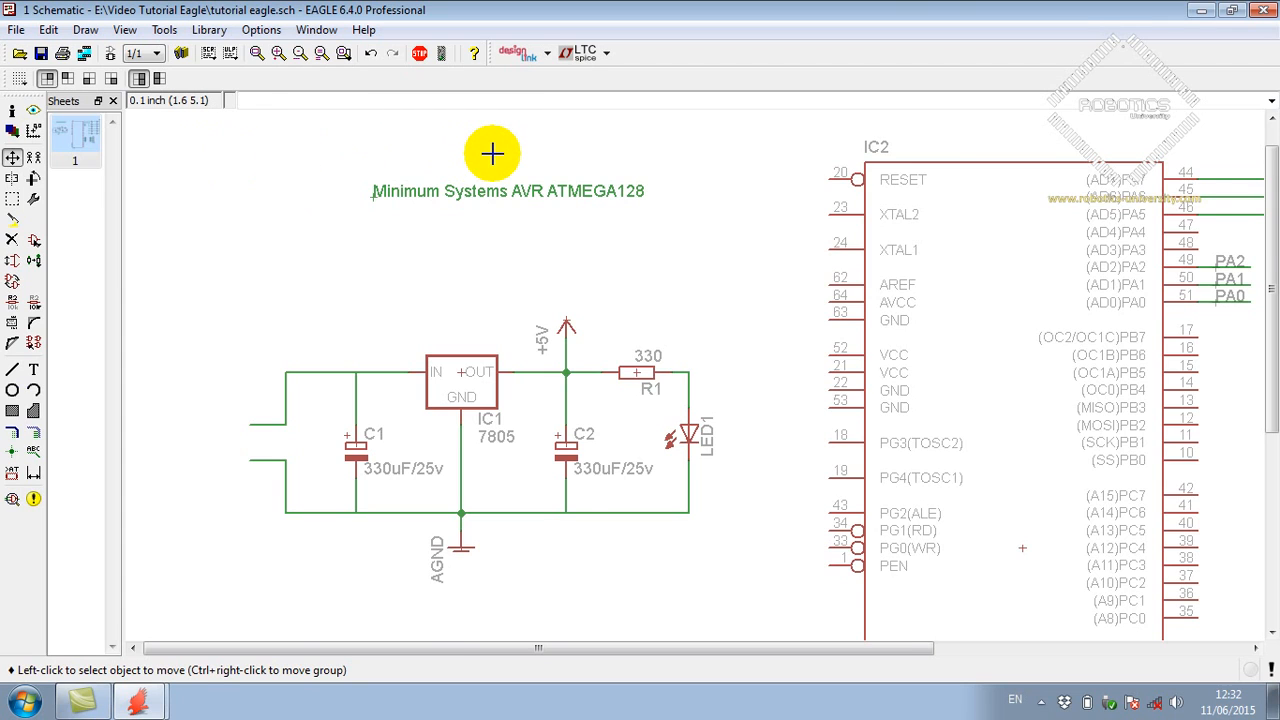
{"action": "scroll", "coordinate": [492, 153], "scroll_direction": "up", "scroll_amount": 3}
{"action": "scroll", "coordinate": [492, 153], "scroll_direction": "down", "scroll_amount": 3}
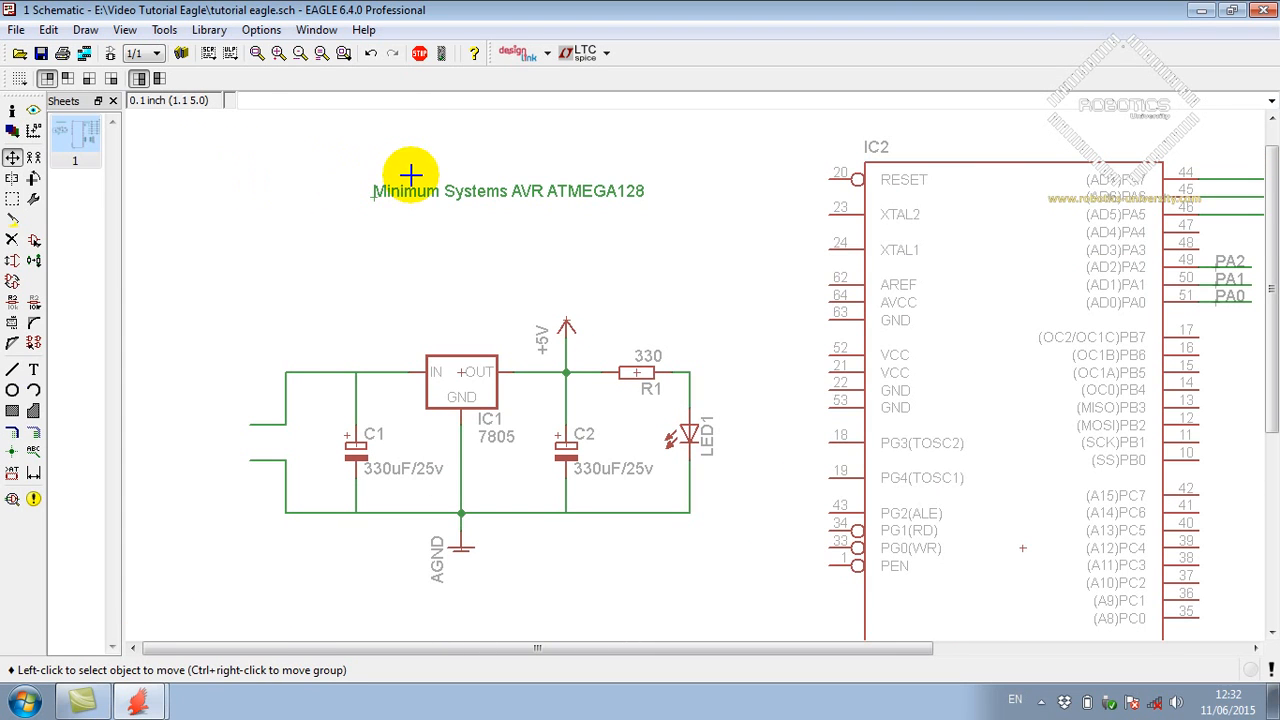
Step: Open the properties of the "Minimum Systems AVR ATMEGA128" text using the Info tool on its origin
{"action": "scroll", "coordinate": [412, 176], "scroll_direction": "up", "scroll_amount": 4}
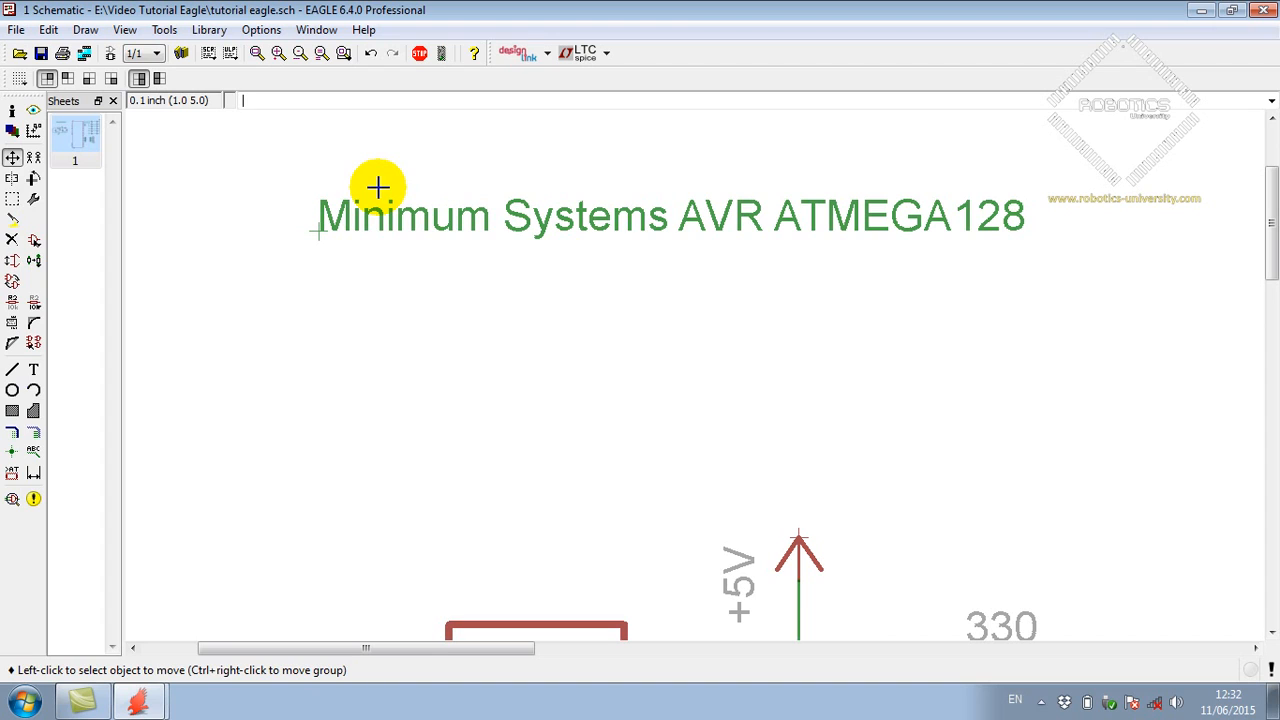
{"action": "left_click", "coordinate": [12, 111]}
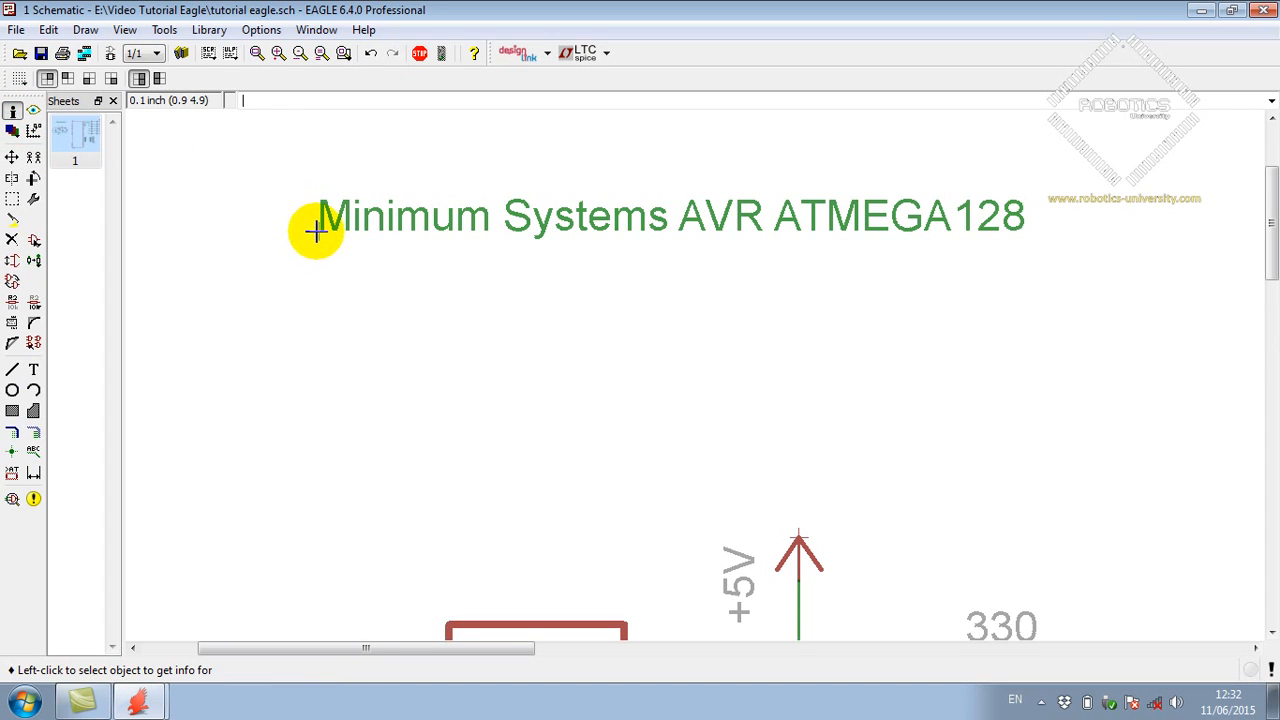
{"action": "scroll", "coordinate": [423, 271], "scroll_direction": "down", "scroll_amount": 3}
{"action": "scroll", "coordinate": [423, 277], "scroll_direction": "up", "scroll_amount": 4}
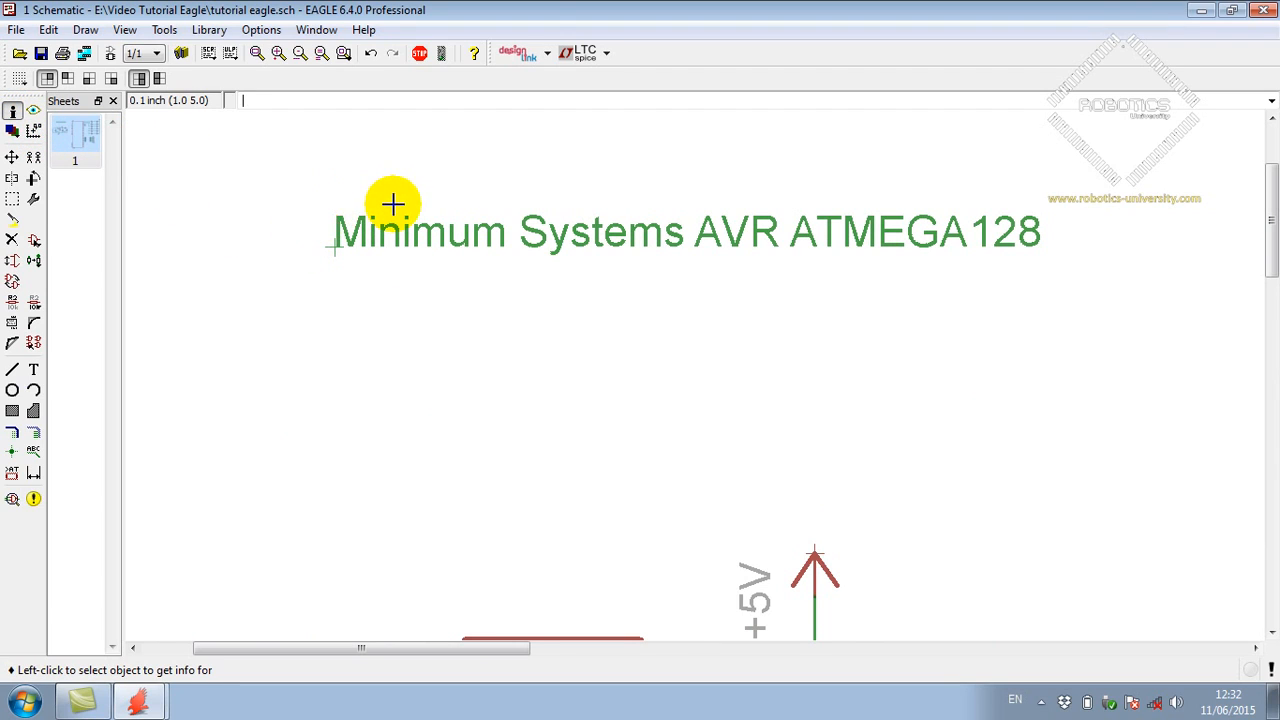
{"action": "left_click", "coordinate": [13, 113]}
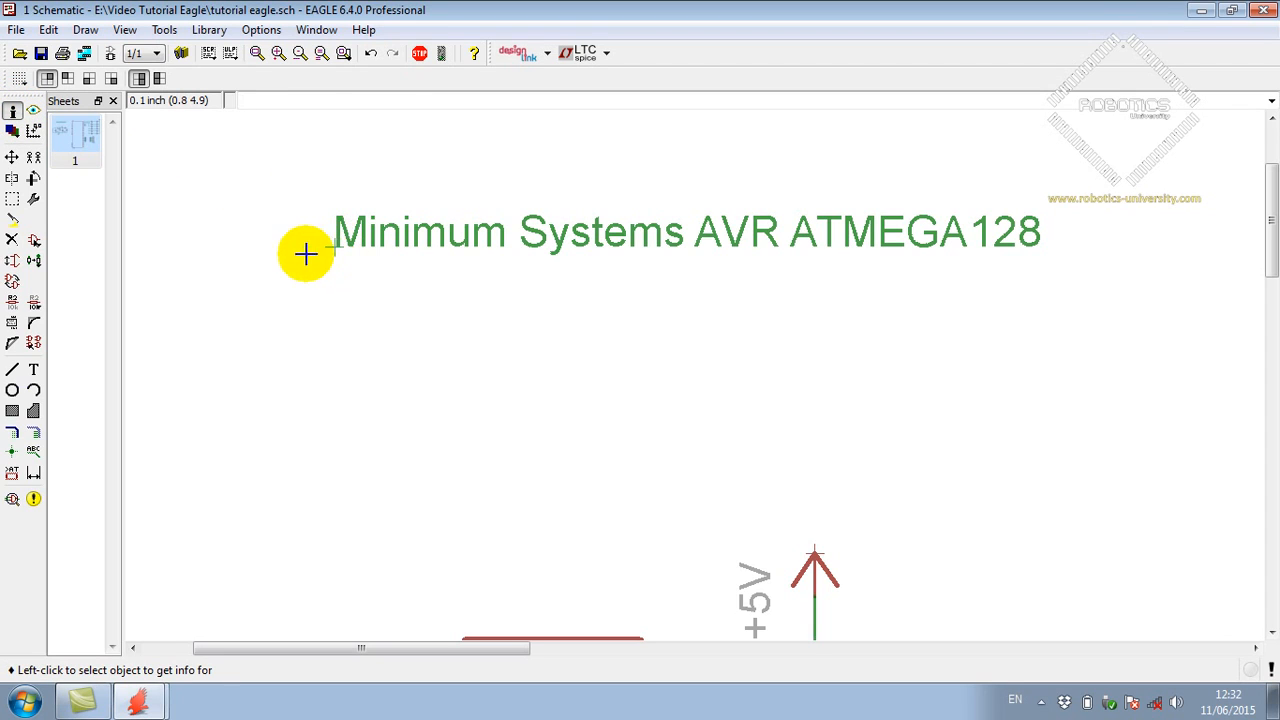
{"action": "scroll", "coordinate": [332, 245], "scroll_direction": "up", "scroll_amount": 3}
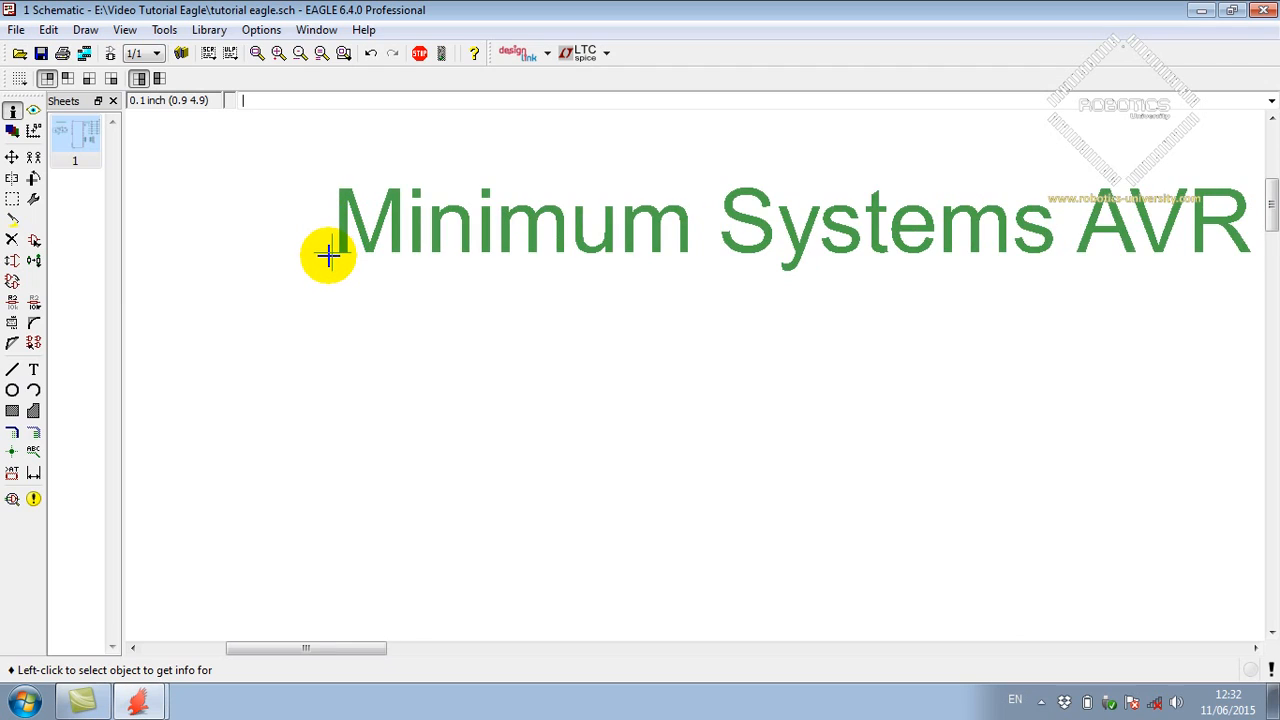
{"action": "scroll", "coordinate": [329, 253], "scroll_direction": "down", "scroll_amount": 2}
{"action": "scroll", "coordinate": [329, 253], "scroll_direction": "up", "scroll_amount": 1}
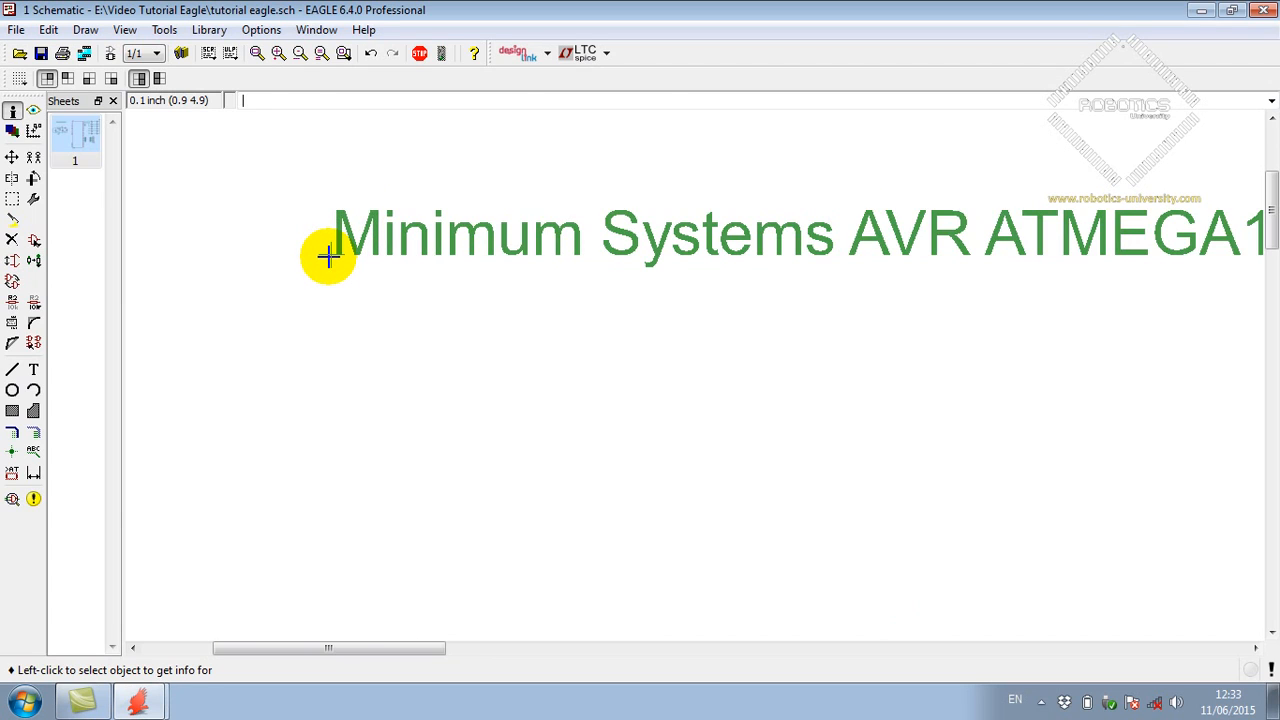
{"action": "scroll", "coordinate": [320, 250], "scroll_direction": "down", "scroll_amount": 2}
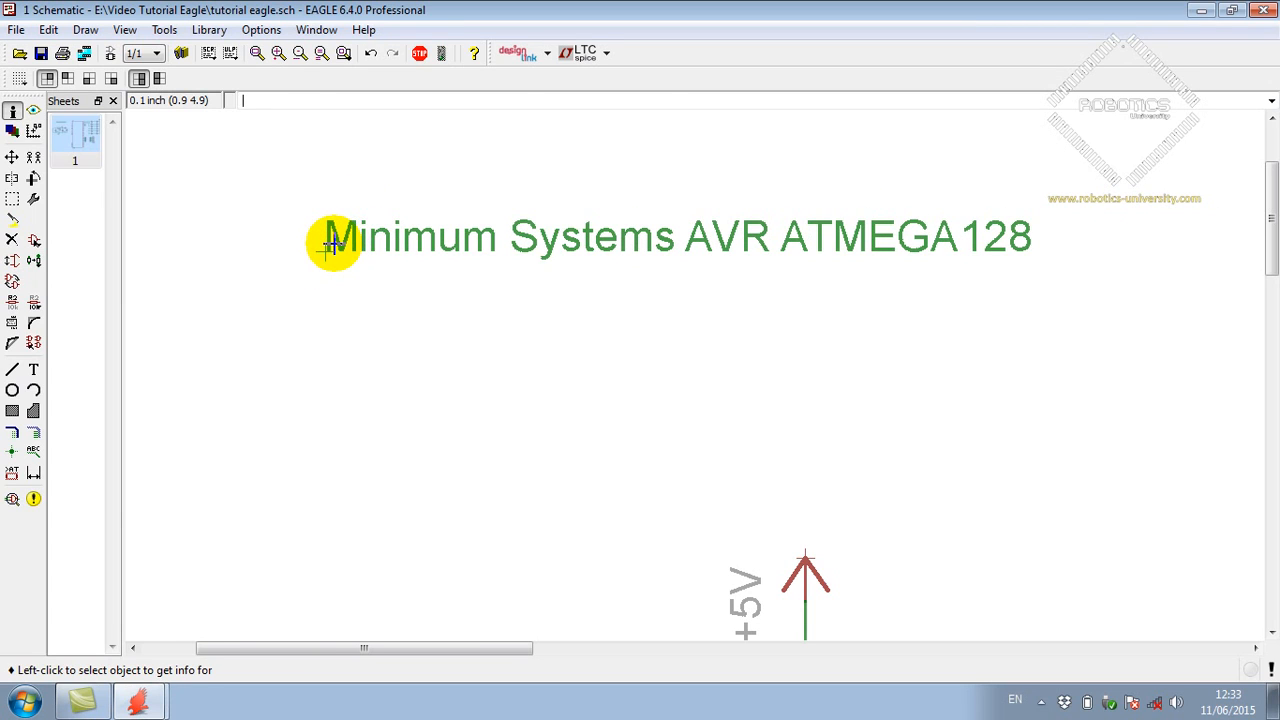
{"action": "scroll", "coordinate": [332, 245], "scroll_direction": "up", "scroll_amount": 1}
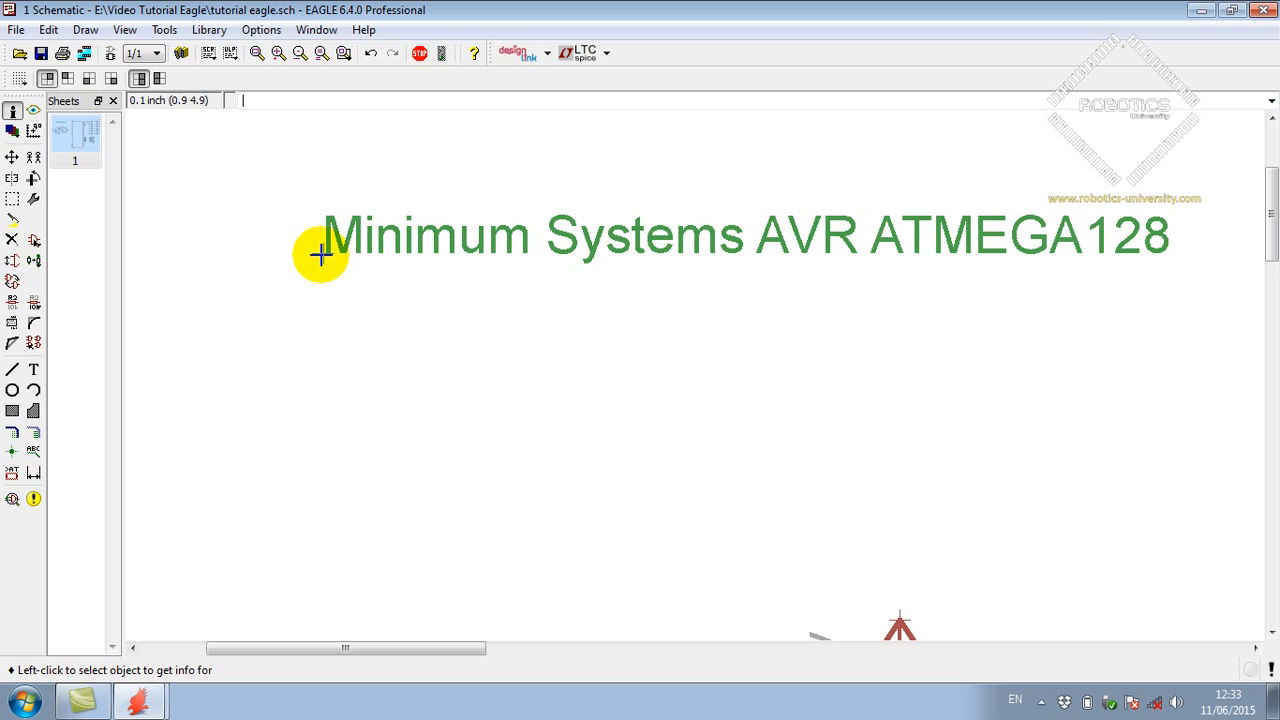
{"action": "left_click", "coordinate": [320, 253]}
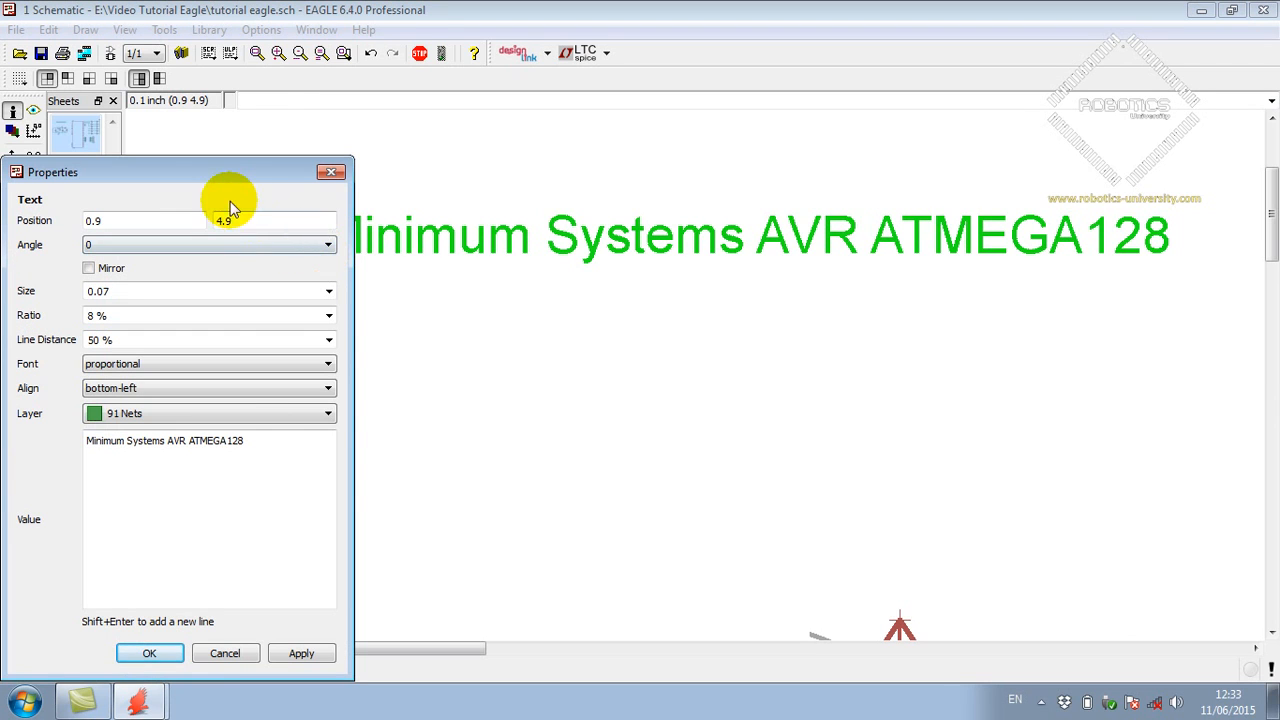
Step: Examine the available angle, size and ratio options for the "Minimum Systems AVR ATMEGA128" text
{"action": "left_click_drag", "start_coordinate": [216, 176], "coordinate": [395, 146]}
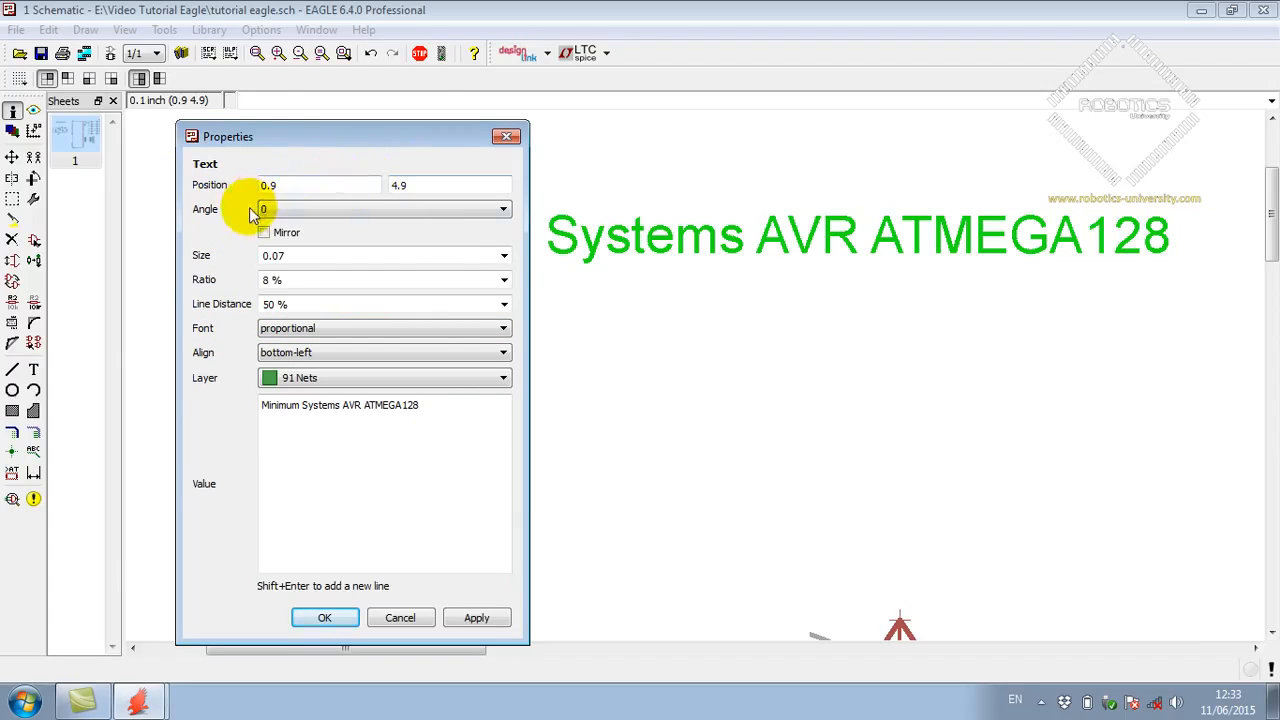
{"action": "left_click", "coordinate": [318, 209]}
{"action": "left_click", "coordinate": [320, 209]}
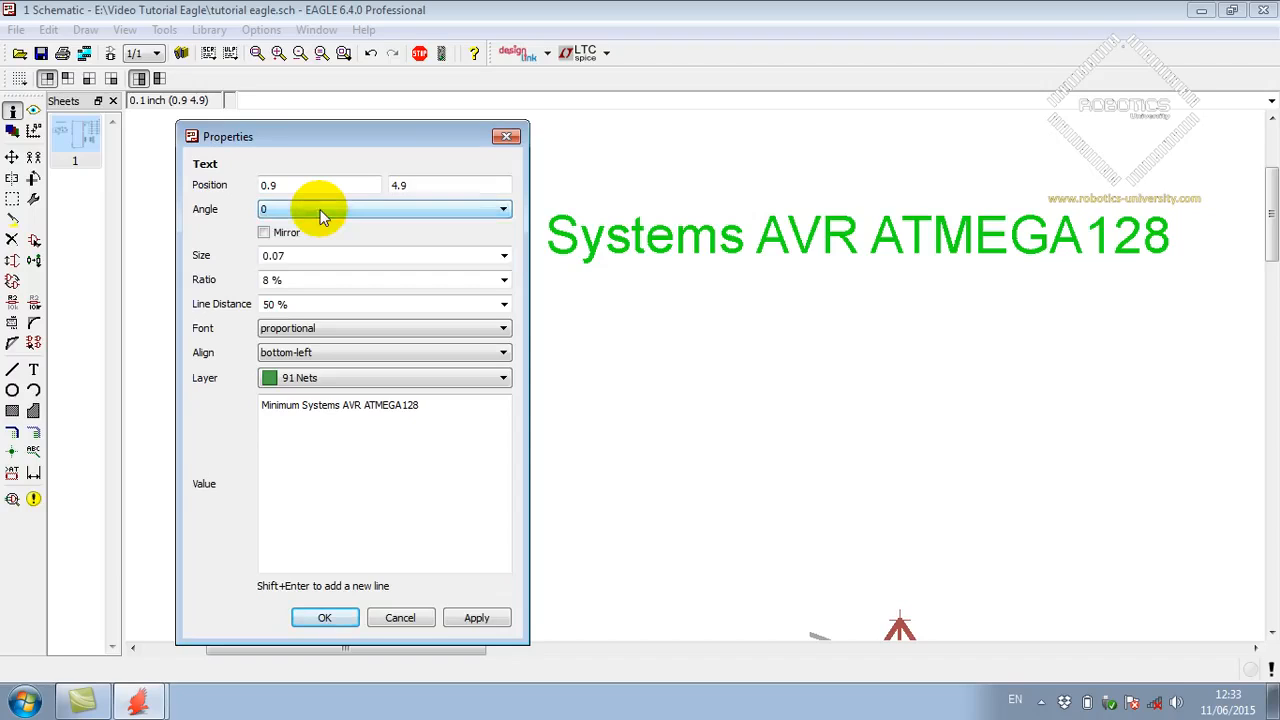
{"action": "left_click", "coordinate": [320, 210]}
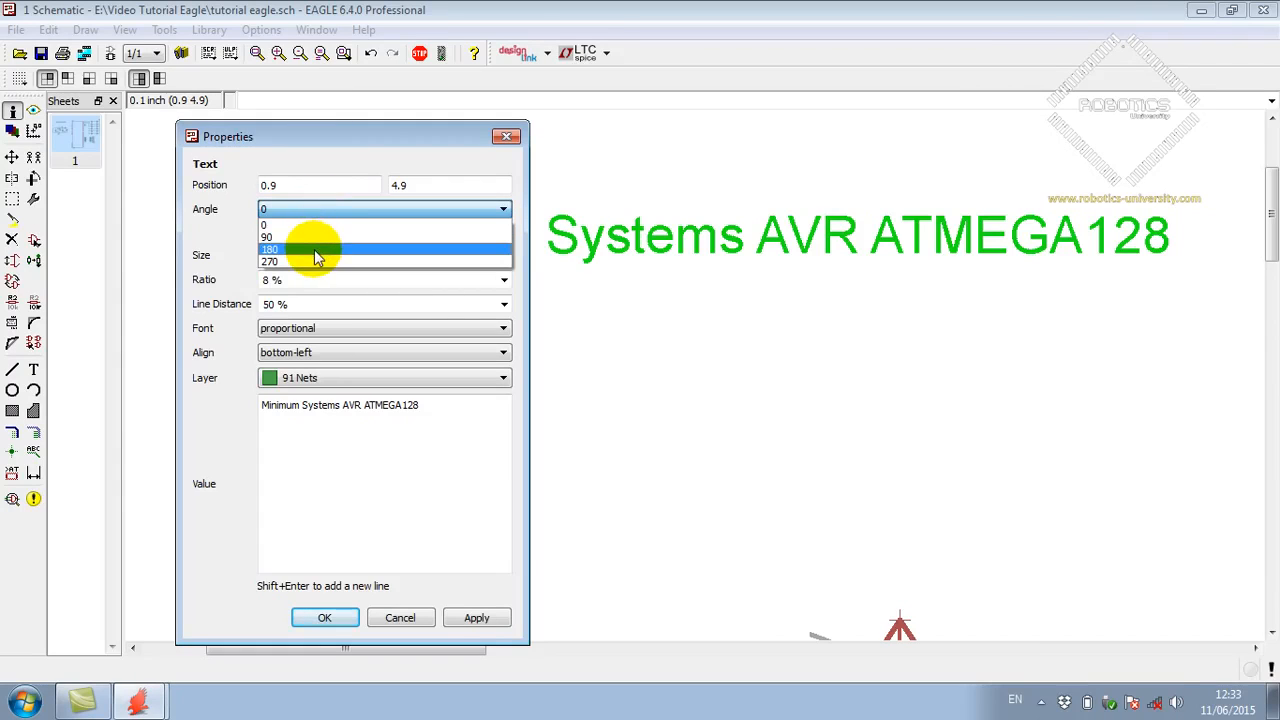
{"action": "left_click", "coordinate": [226, 230]}
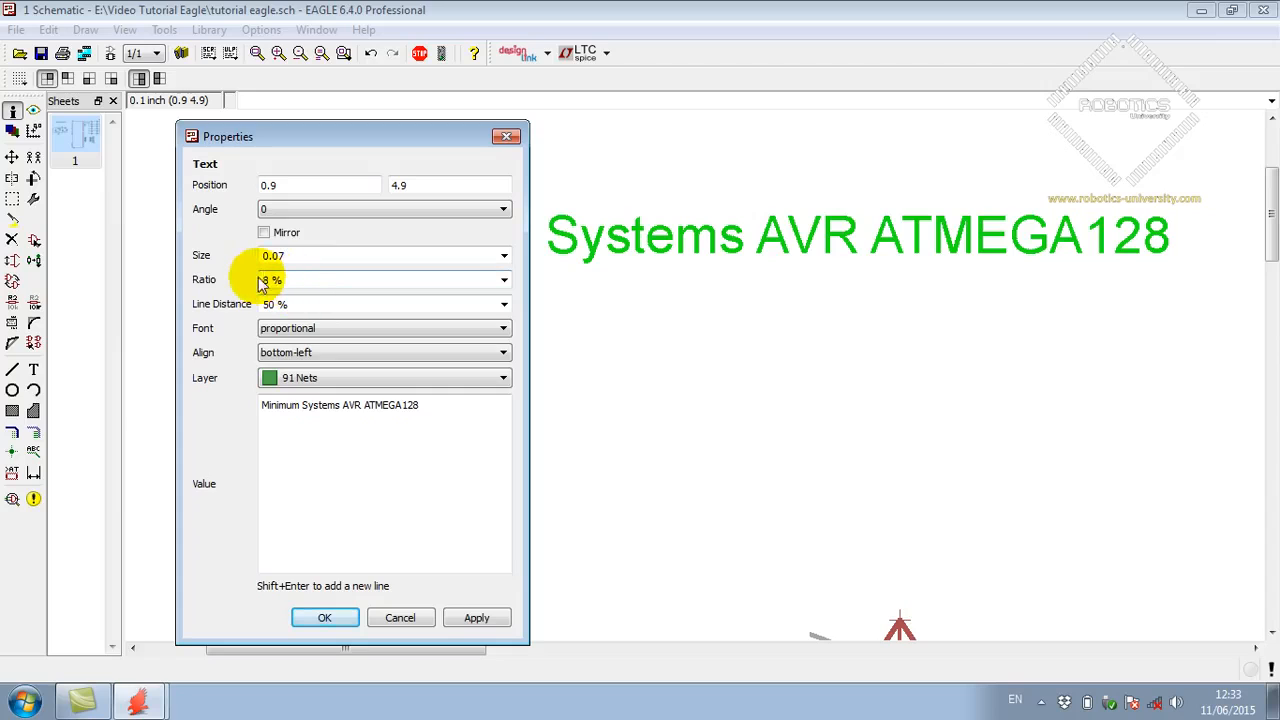
{"action": "left_click", "coordinate": [504, 256]}
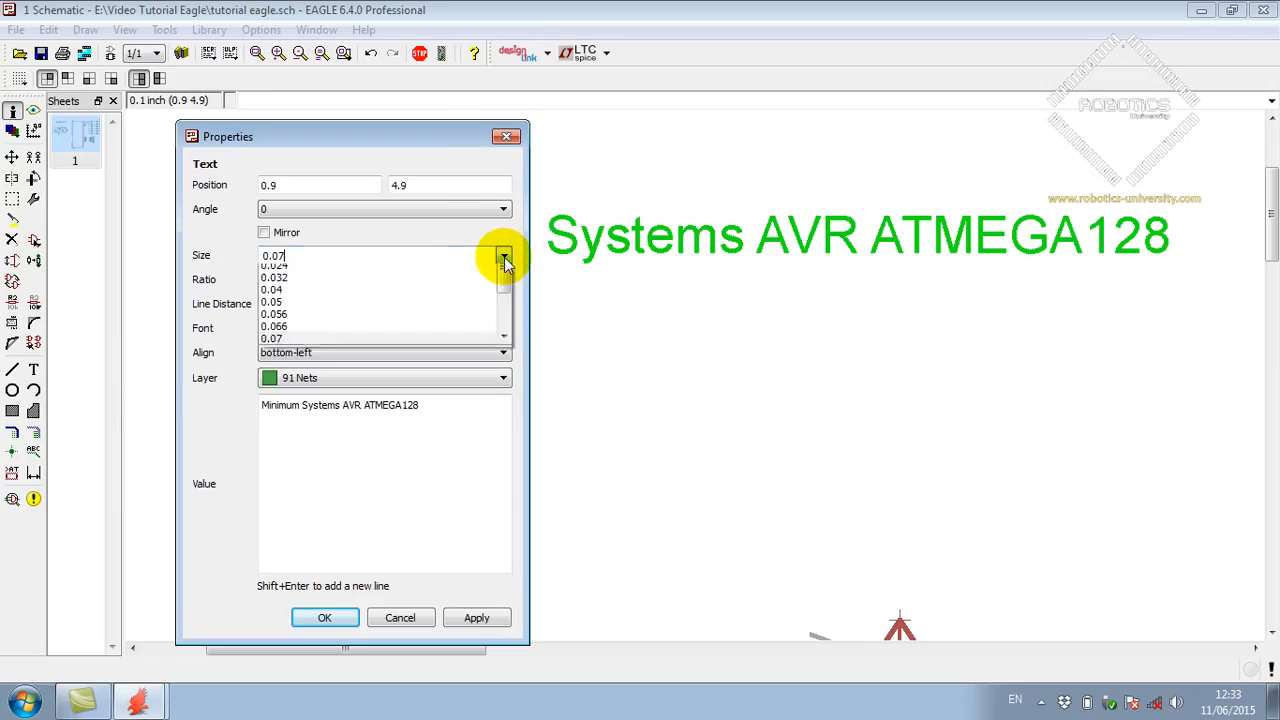
{"action": "left_click", "coordinate": [504, 258]}
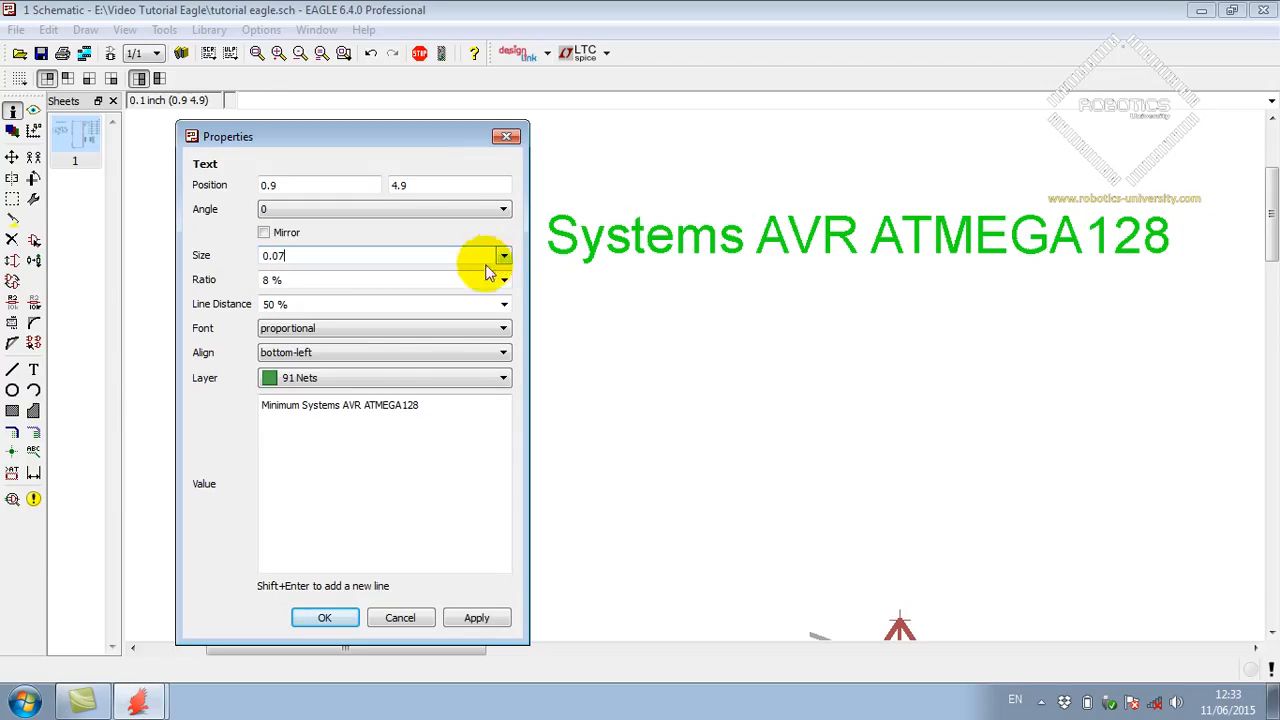
{"action": "left_click", "coordinate": [504, 280]}
{"action": "left_click", "coordinate": [504, 281]}
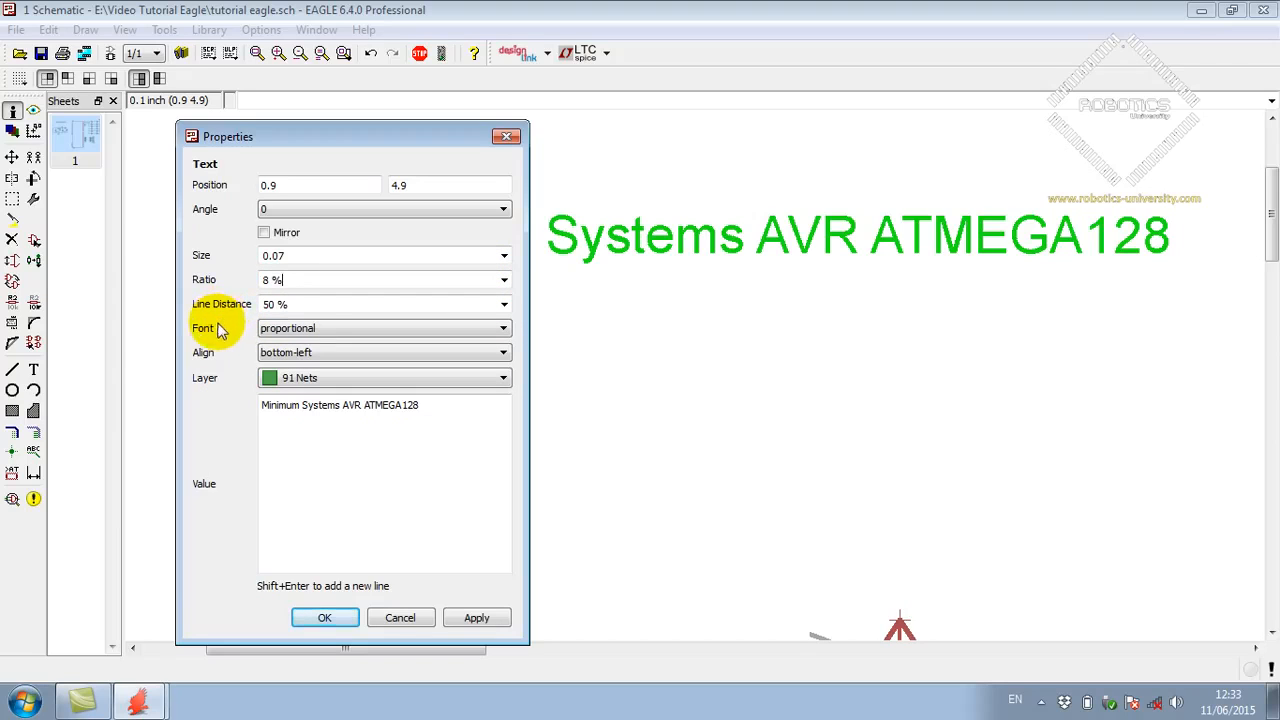
Step: Set the title text's font to vector and apply the change while keeping its properties open
{"action": "left_click", "coordinate": [363, 329]}
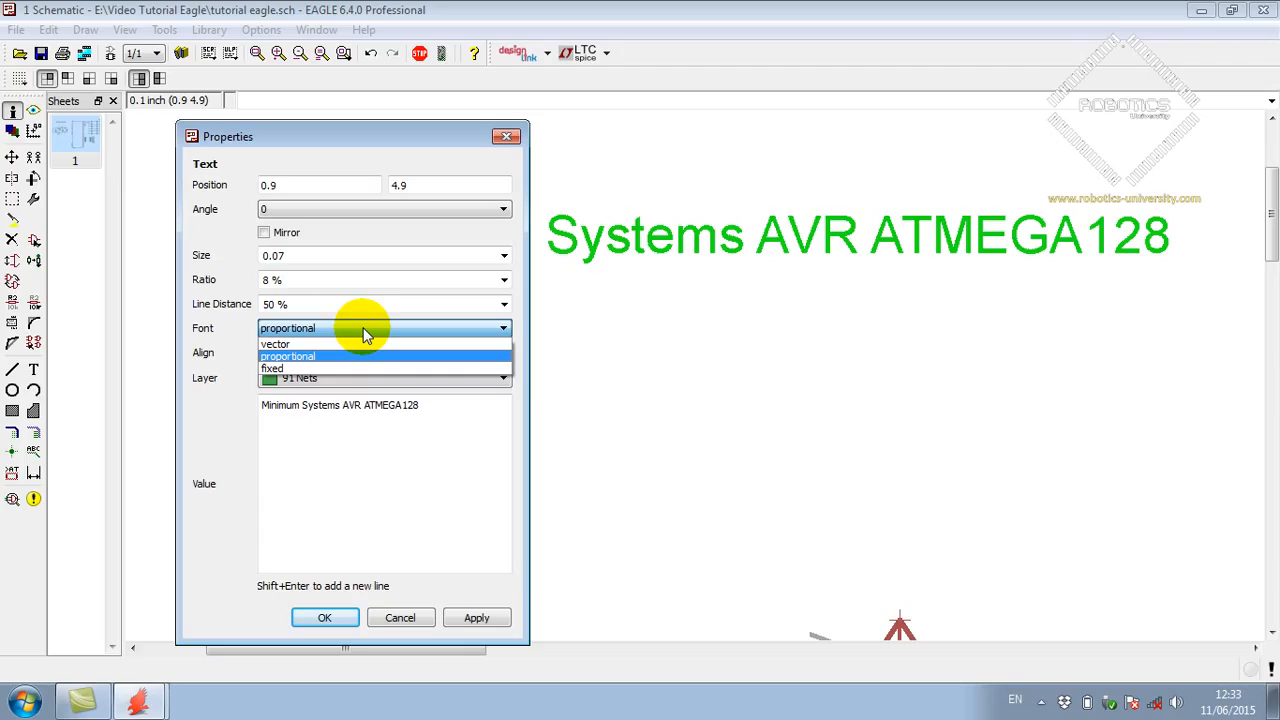
{"action": "left_click", "coordinate": [236, 393]}
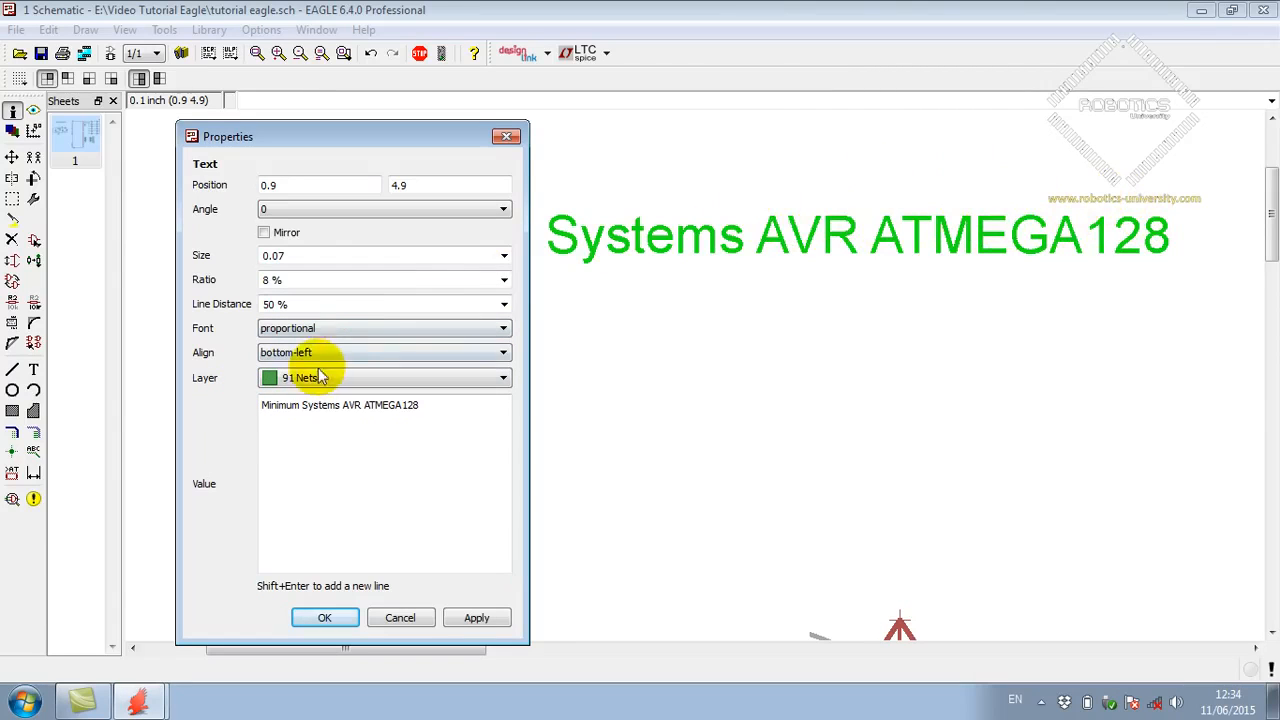
{"action": "left_click", "coordinate": [313, 329]}
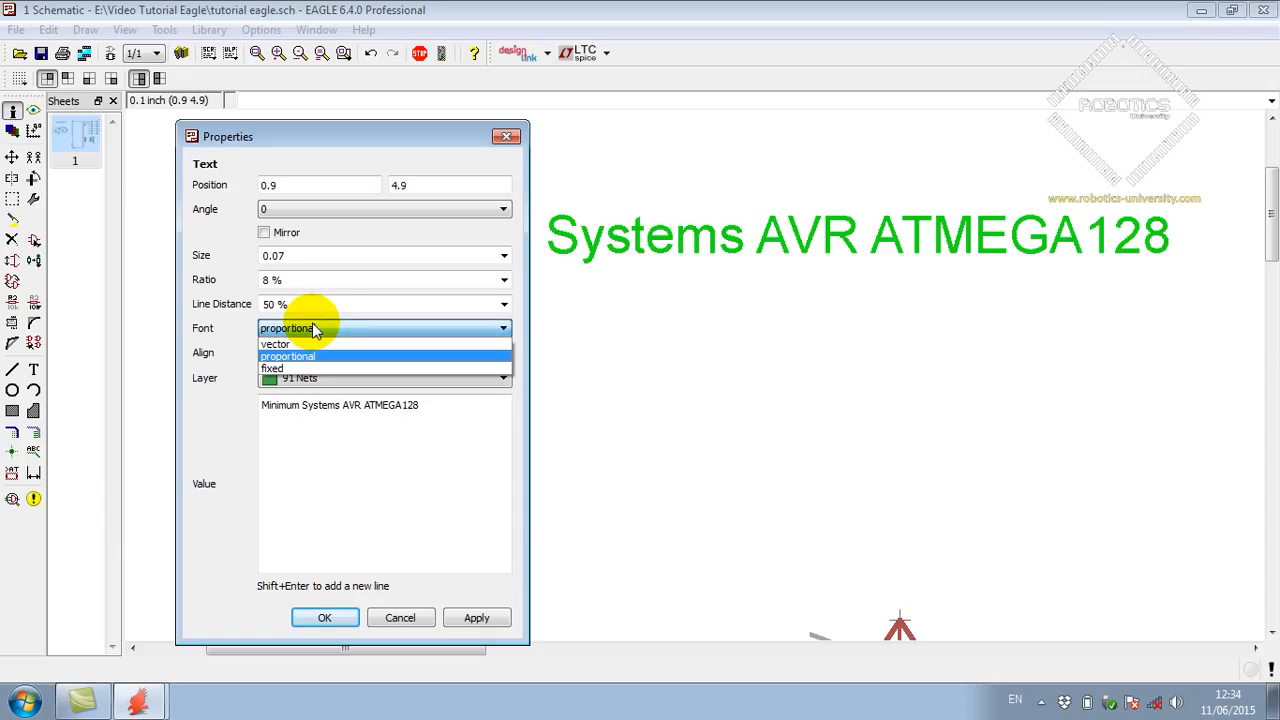
{"action": "left_click", "coordinate": [214, 428]}
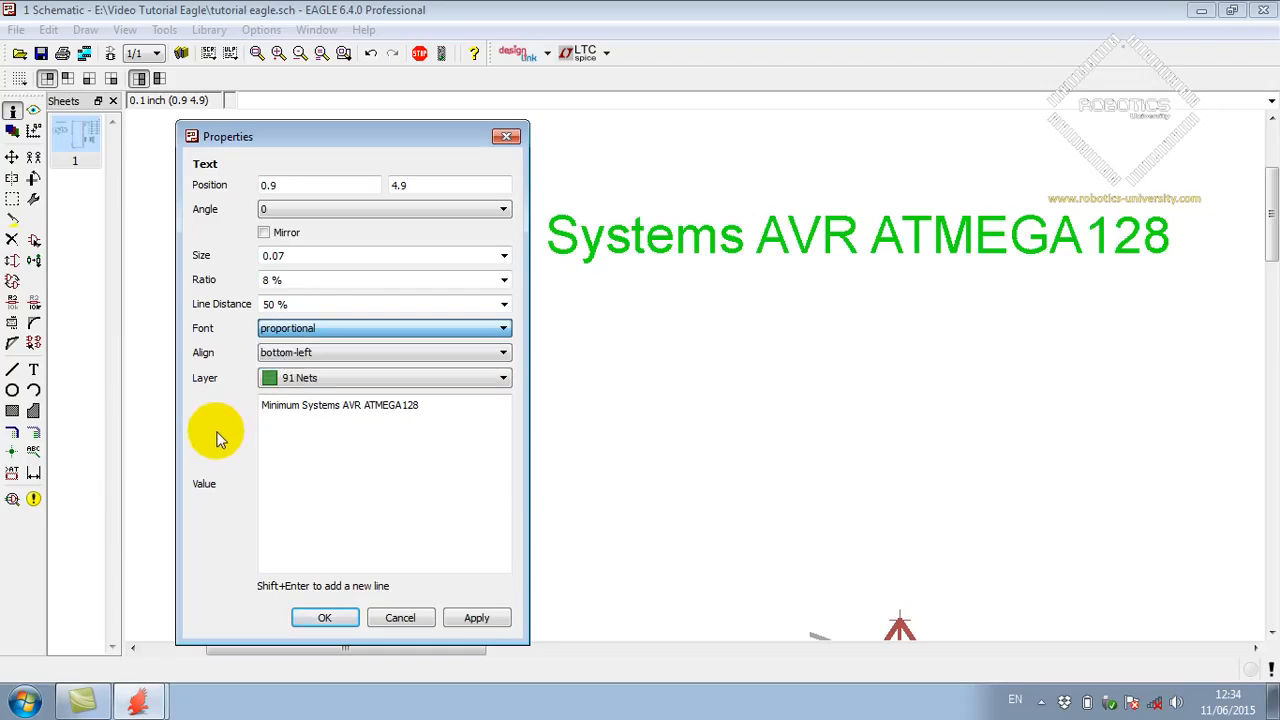
{"action": "left_click", "coordinate": [302, 328]}
{"action": "left_click", "coordinate": [304, 340]}
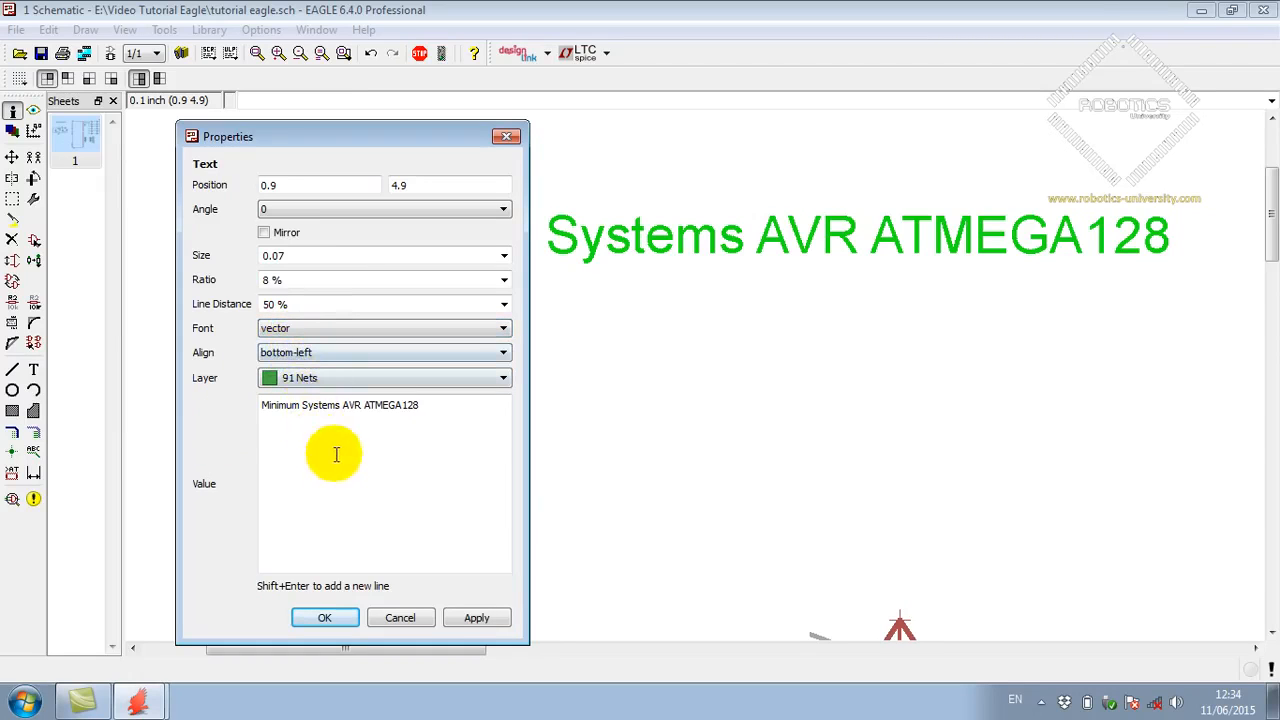
{"action": "left_click", "coordinate": [462, 621]}
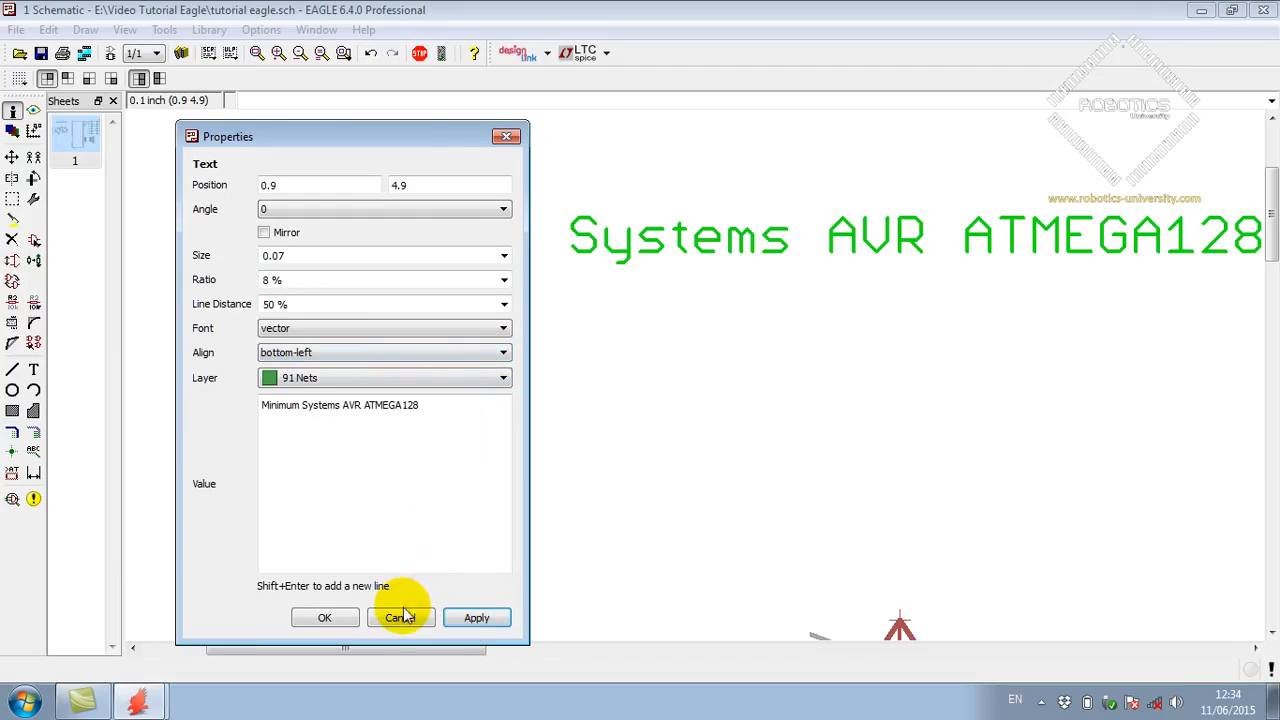
Step: Try the fixed font on the title text and apply it, restoring the vector font after the comparison
{"action": "left_click", "coordinate": [305, 330]}
{"action": "left_click", "coordinate": [300, 369]}
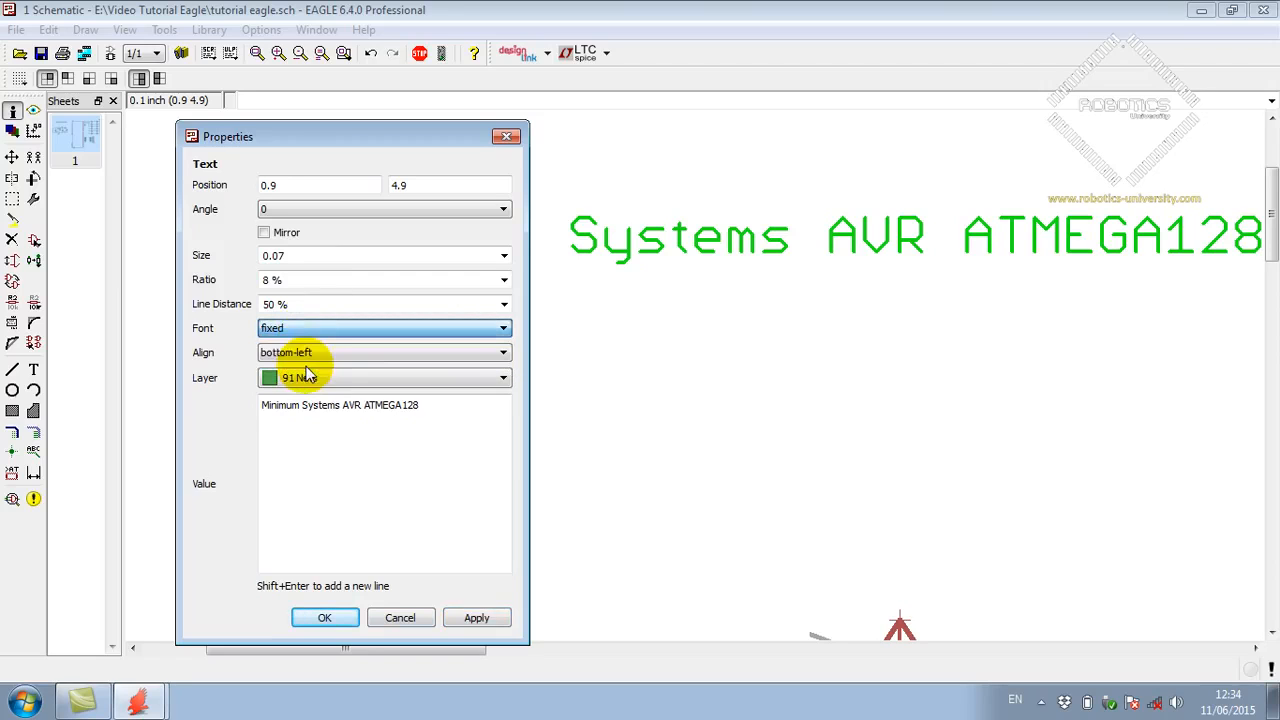
{"action": "left_click", "coordinate": [474, 619]}
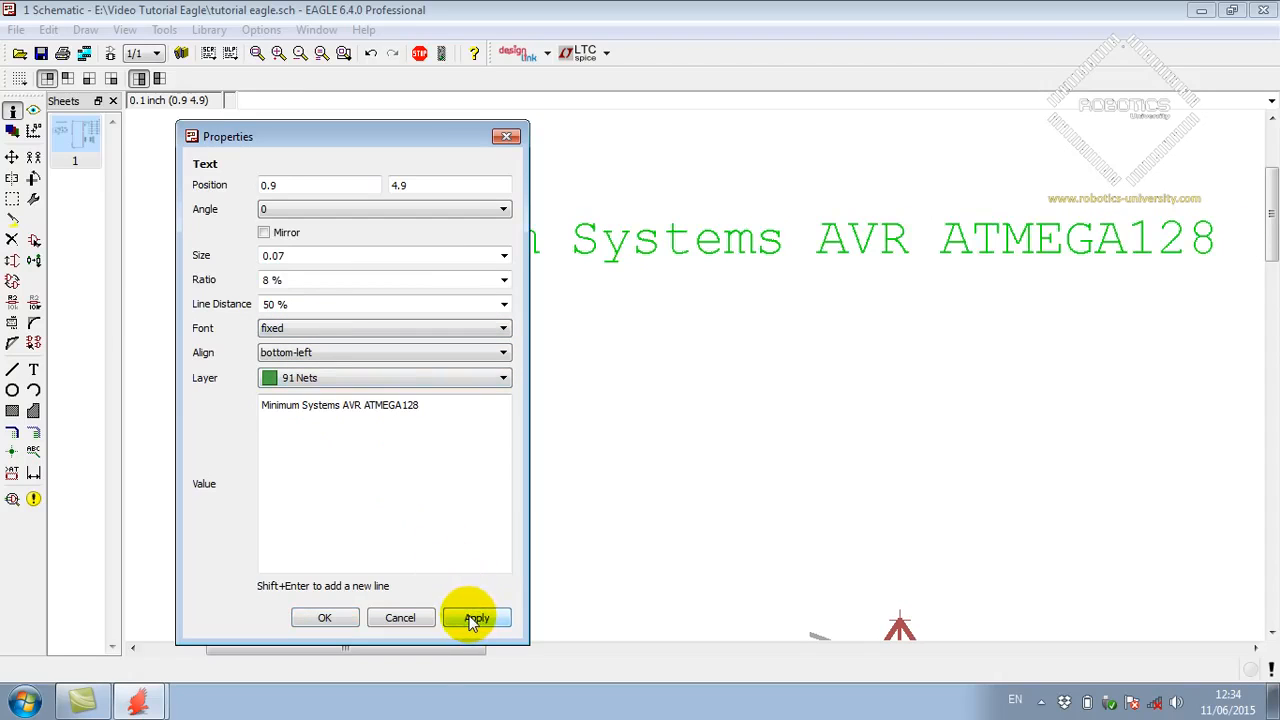
{"action": "left_click", "coordinate": [309, 328]}
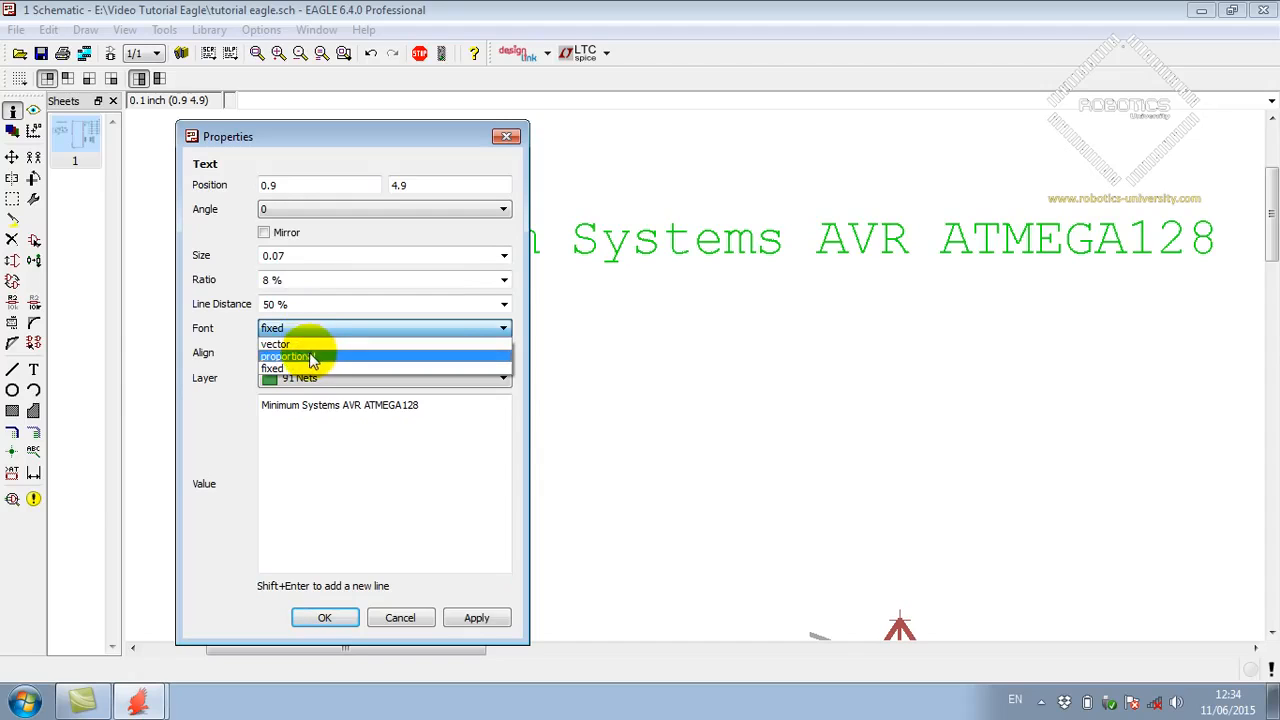
{"action": "left_click", "coordinate": [310, 344]}
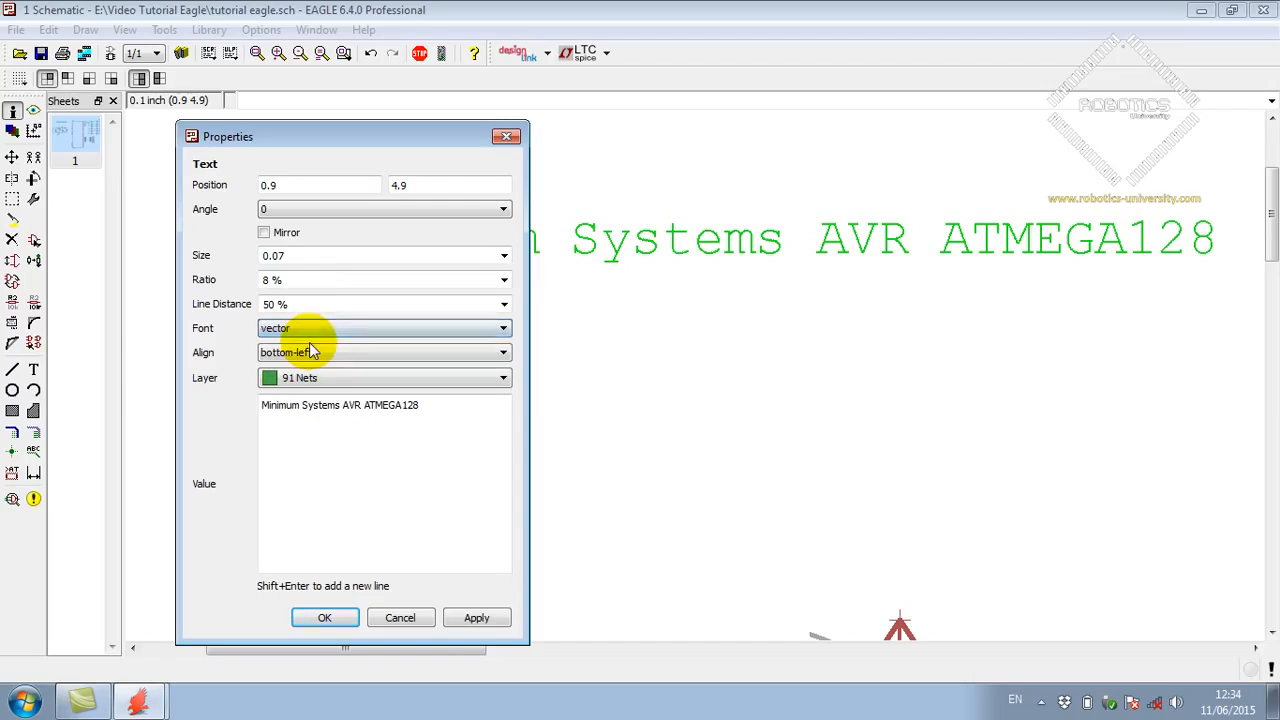
{"action": "left_click", "coordinate": [478, 618]}
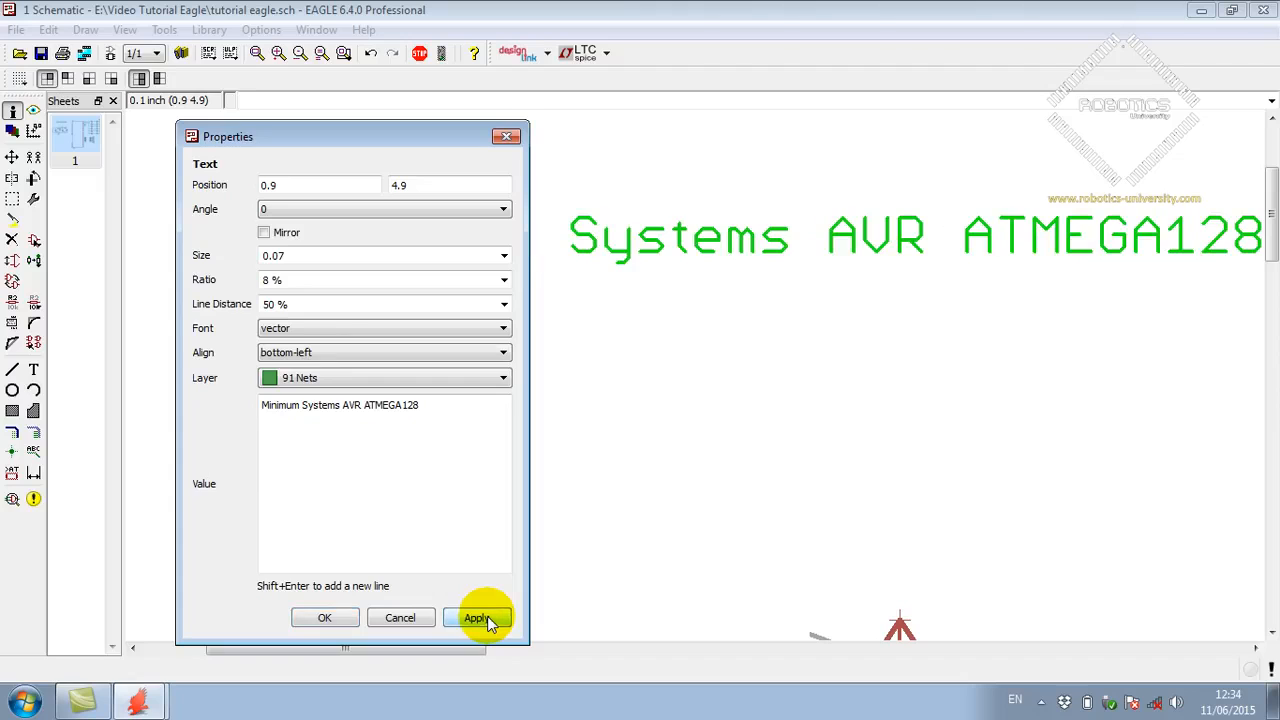
Step: Examine the title text's alignment, layer, value and size options, and close its properties without further changes
{"action": "left_click", "coordinate": [332, 356]}
{"action": "left_click", "coordinate": [332, 356]}
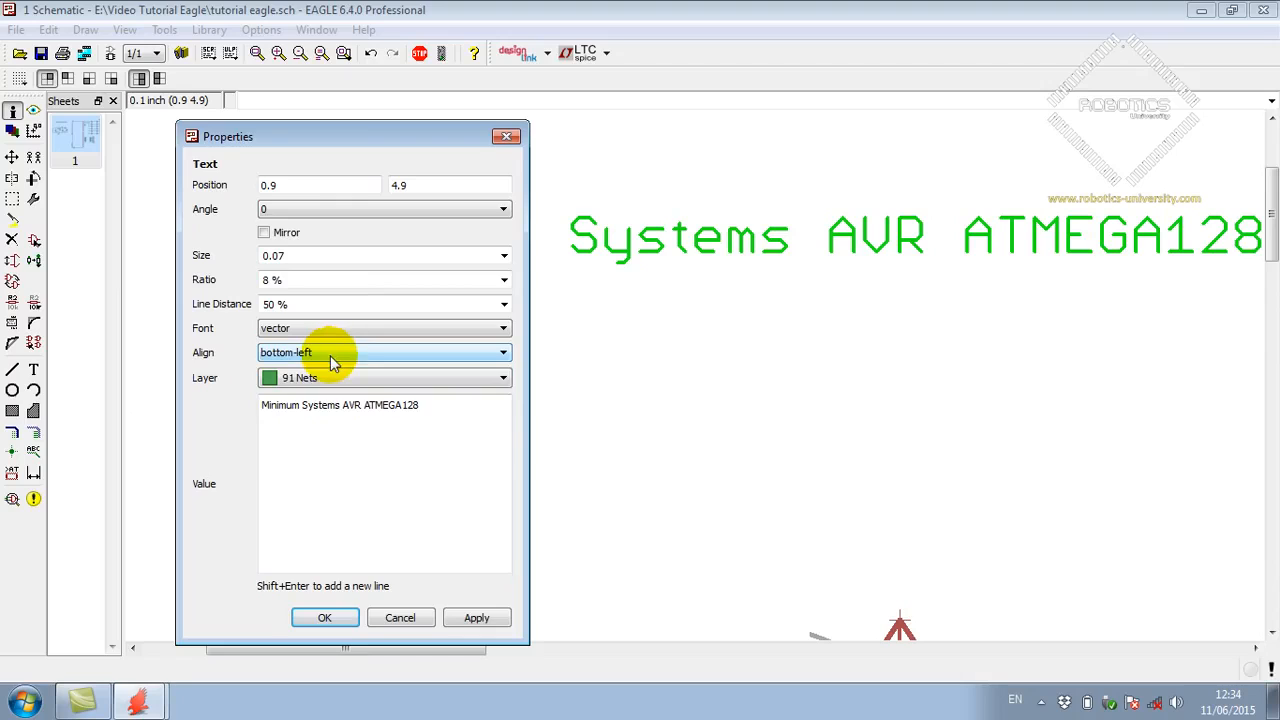
{"action": "left_click", "coordinate": [336, 357]}
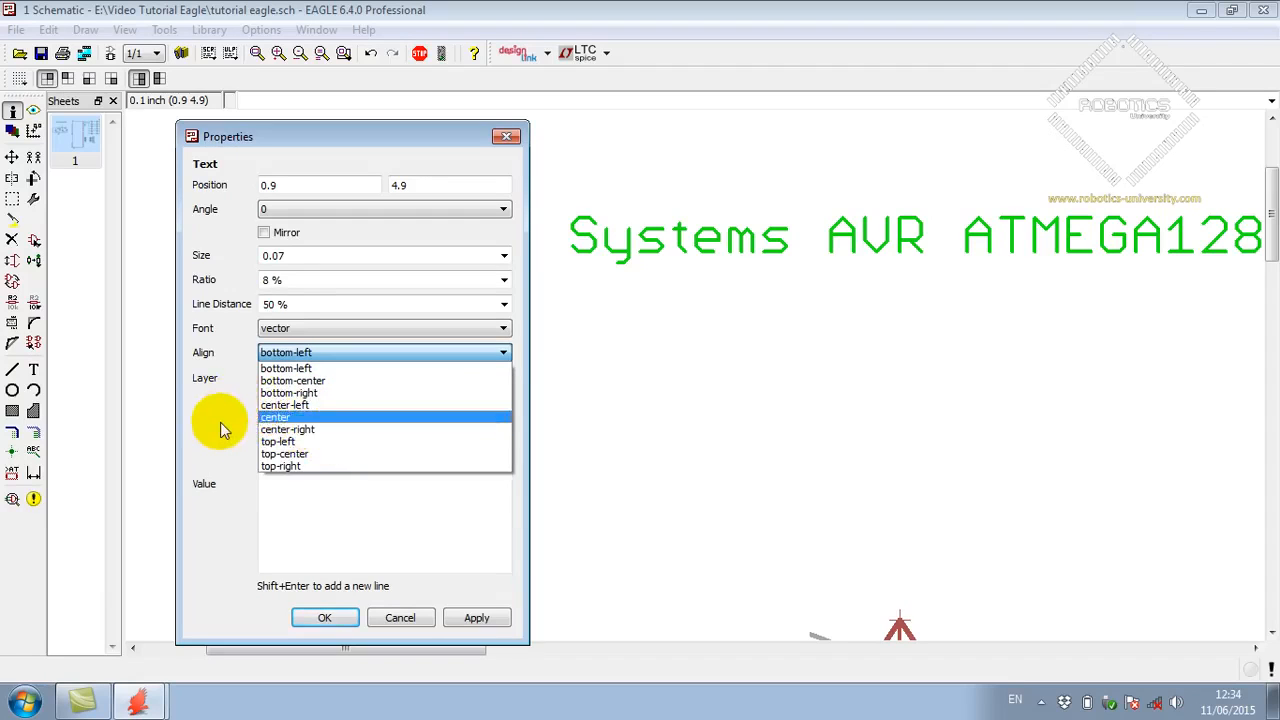
{"action": "left_click", "coordinate": [243, 400]}
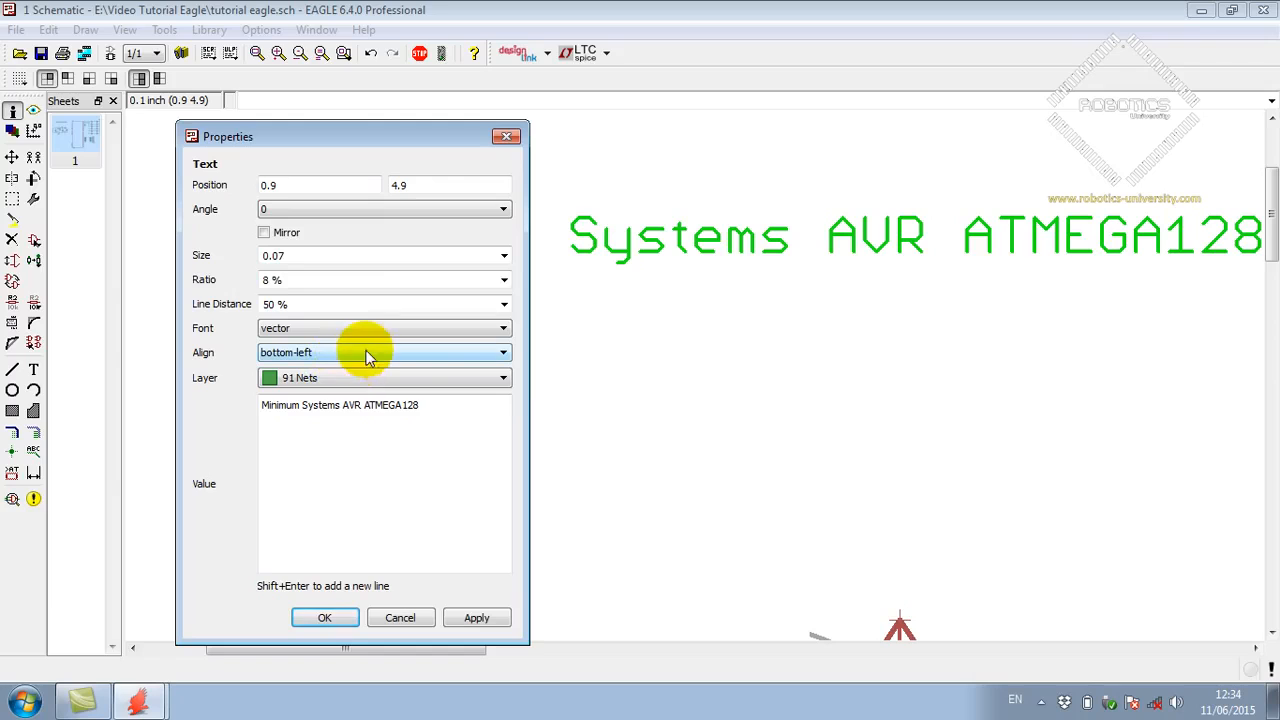
{"action": "left_click", "coordinate": [503, 379]}
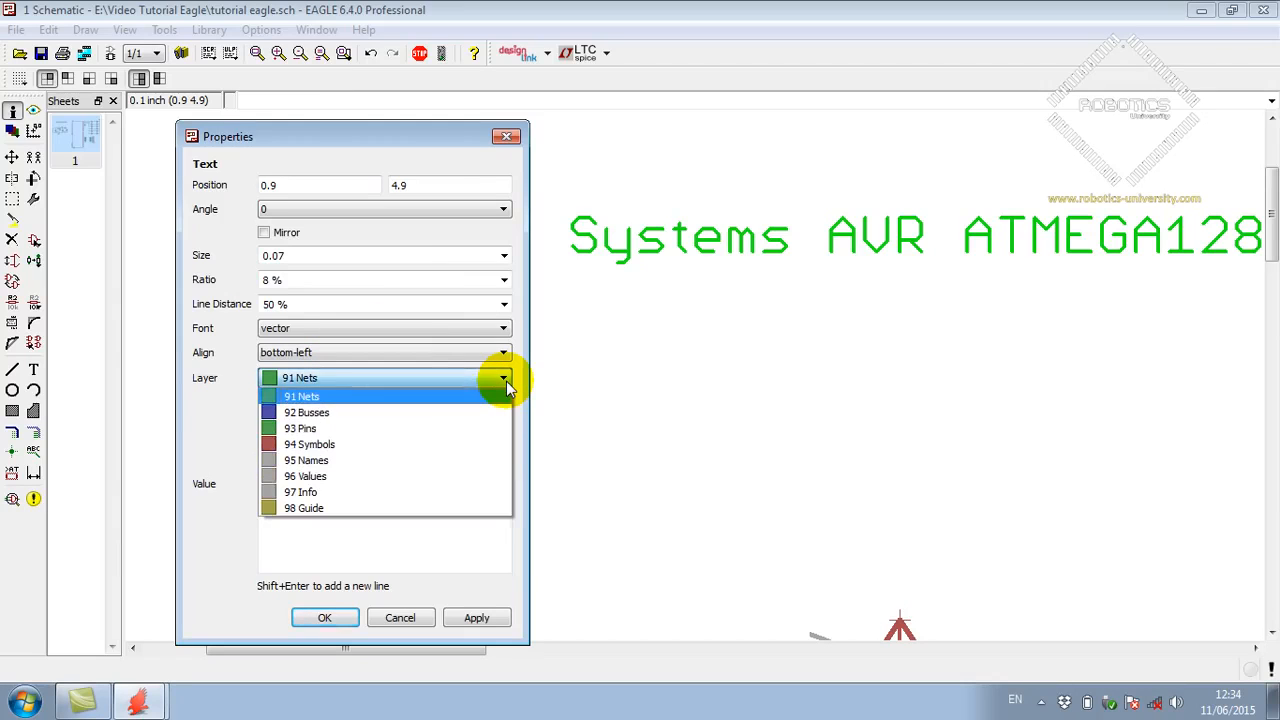
{"action": "left_click", "coordinate": [198, 419]}
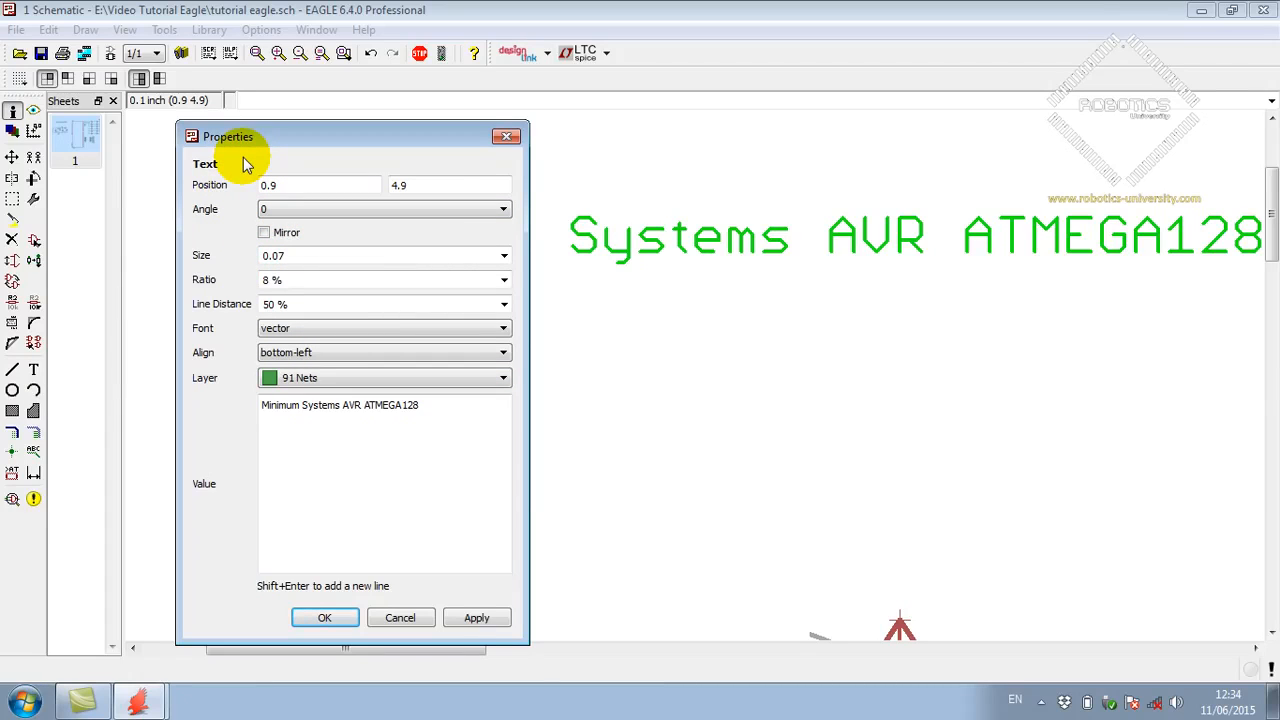
{"action": "left_click", "coordinate": [302, 407]}
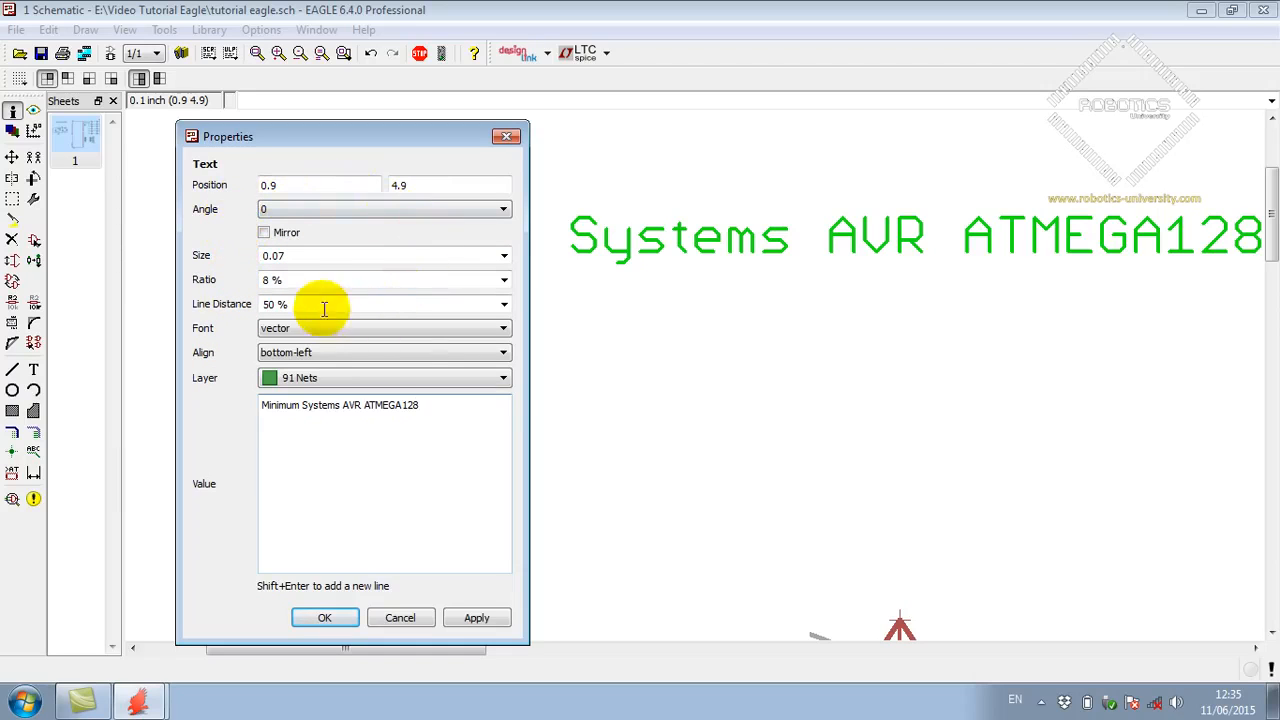
{"action": "left_click", "coordinate": [502, 258]}
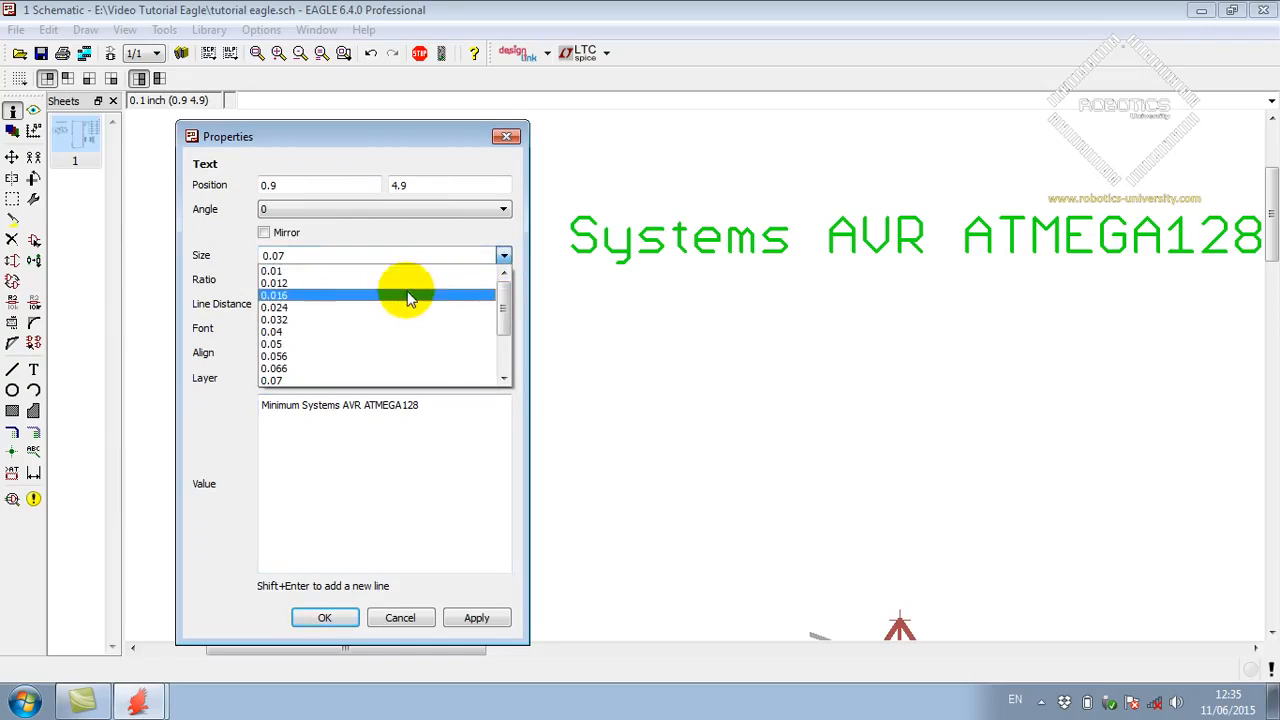
{"action": "left_click", "coordinate": [305, 255]}
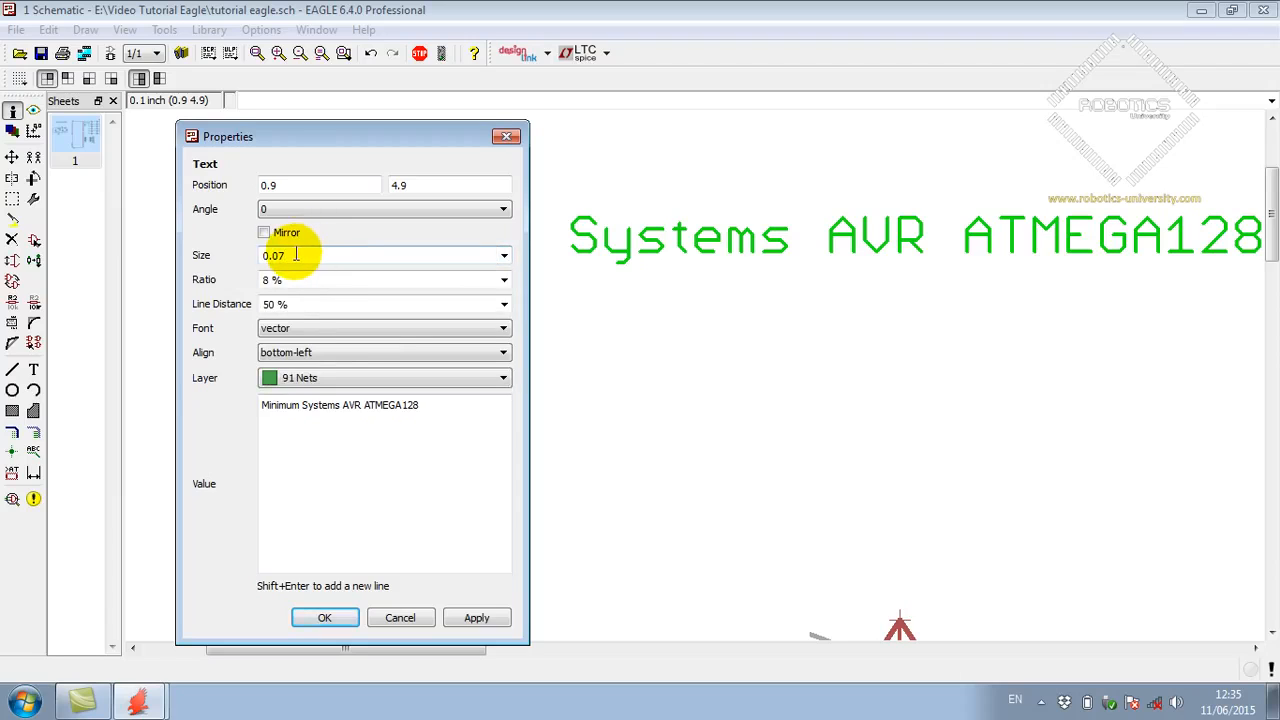
{"action": "left_click", "coordinate": [402, 619]}
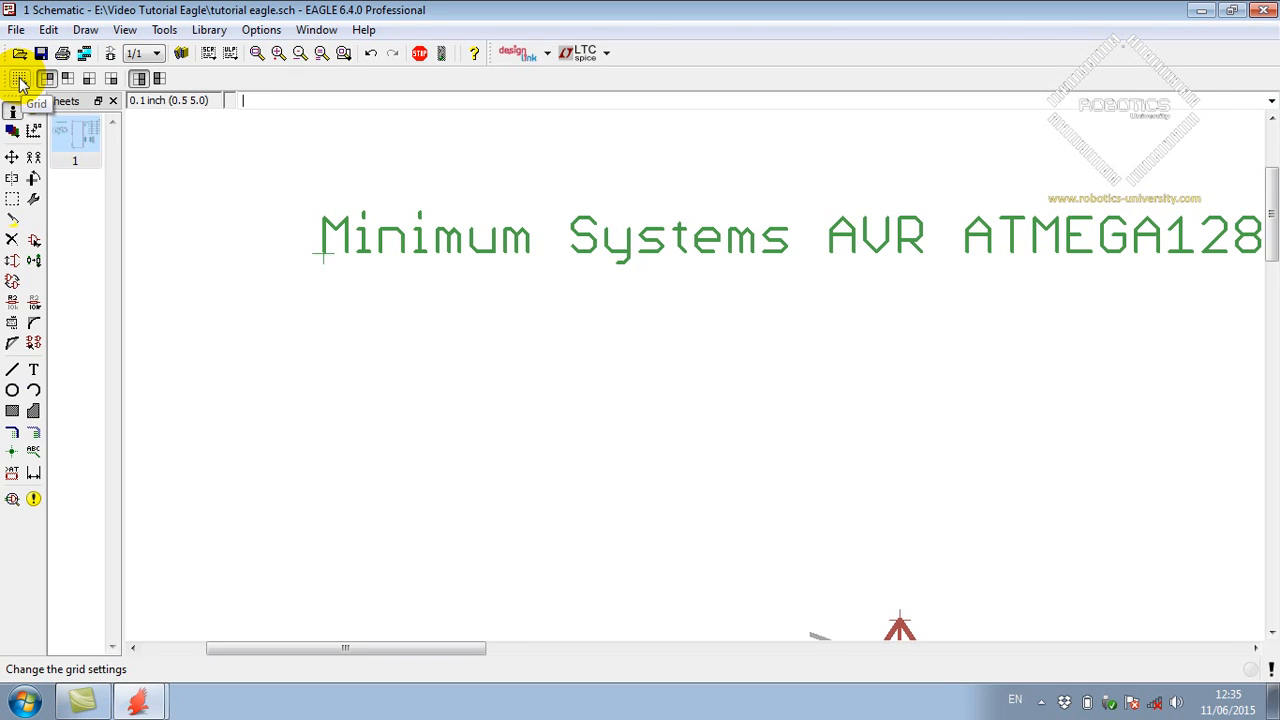
Step: Switch the units of both the grid size and the alternate grid to mm in the grid settings
{"action": "left_click", "coordinate": [20, 82]}
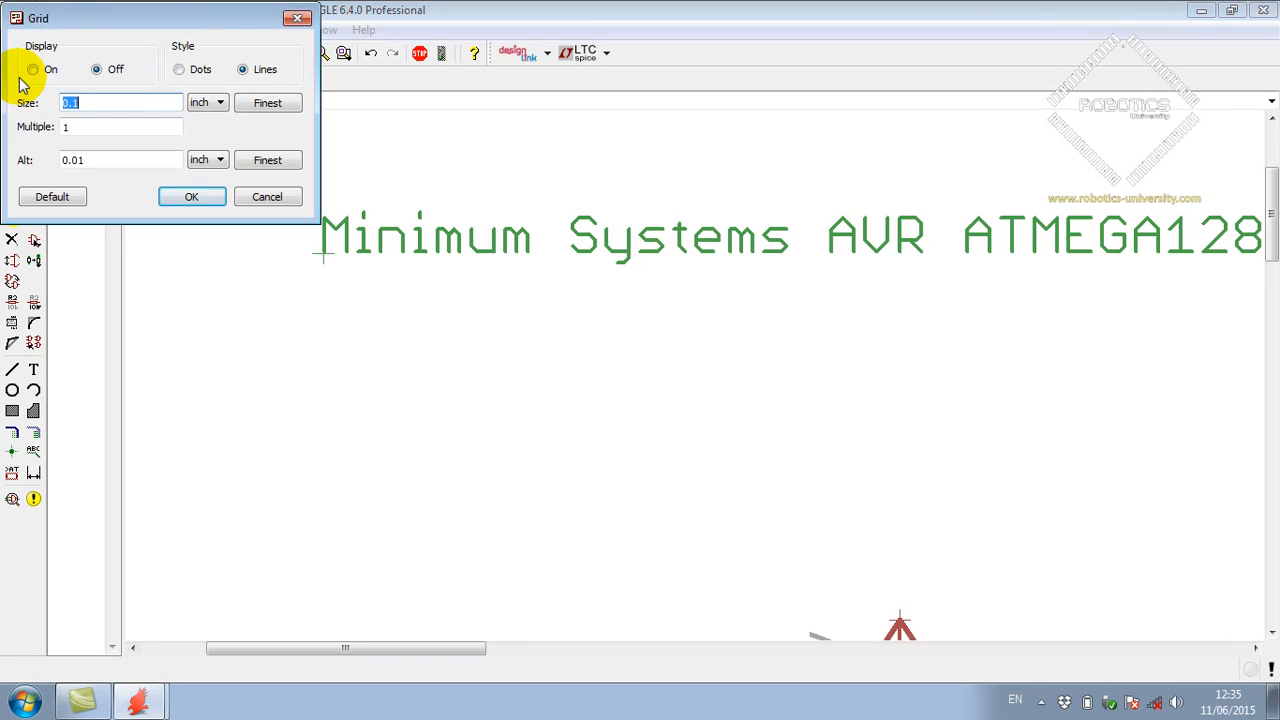
{"action": "left_click", "coordinate": [209, 103]}
{"action": "left_click", "coordinate": [208, 130]}
{"action": "left_click", "coordinate": [210, 160]}
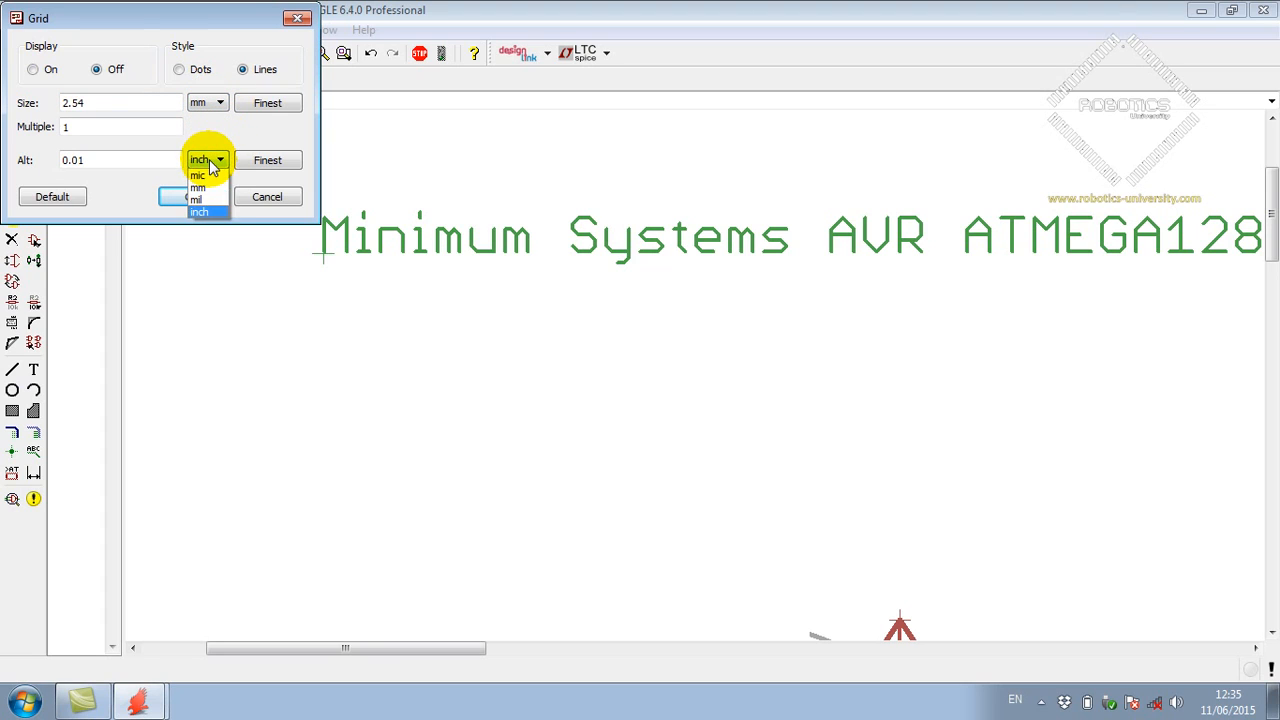
{"action": "left_click", "coordinate": [214, 188]}
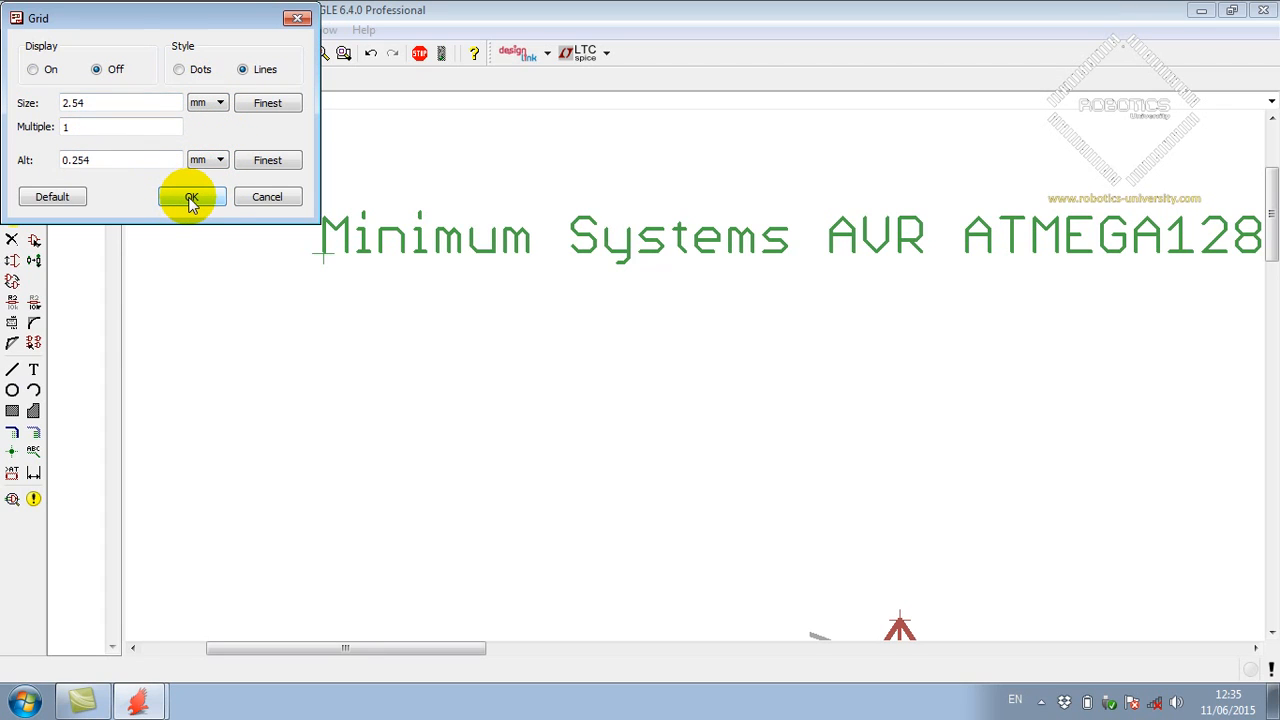
{"action": "left_click", "coordinate": [191, 199]}
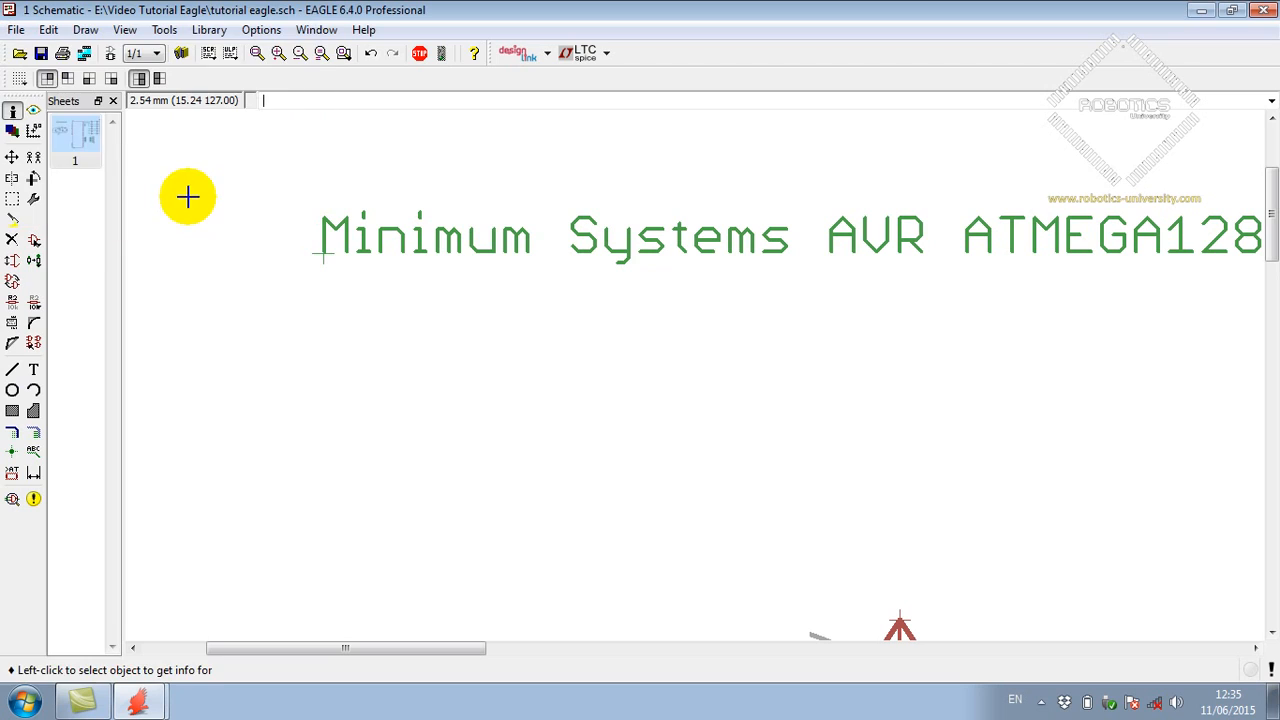
Step: Open the title text's properties and set its size to 2.54 mm
{"action": "left_click", "coordinate": [12, 113]}
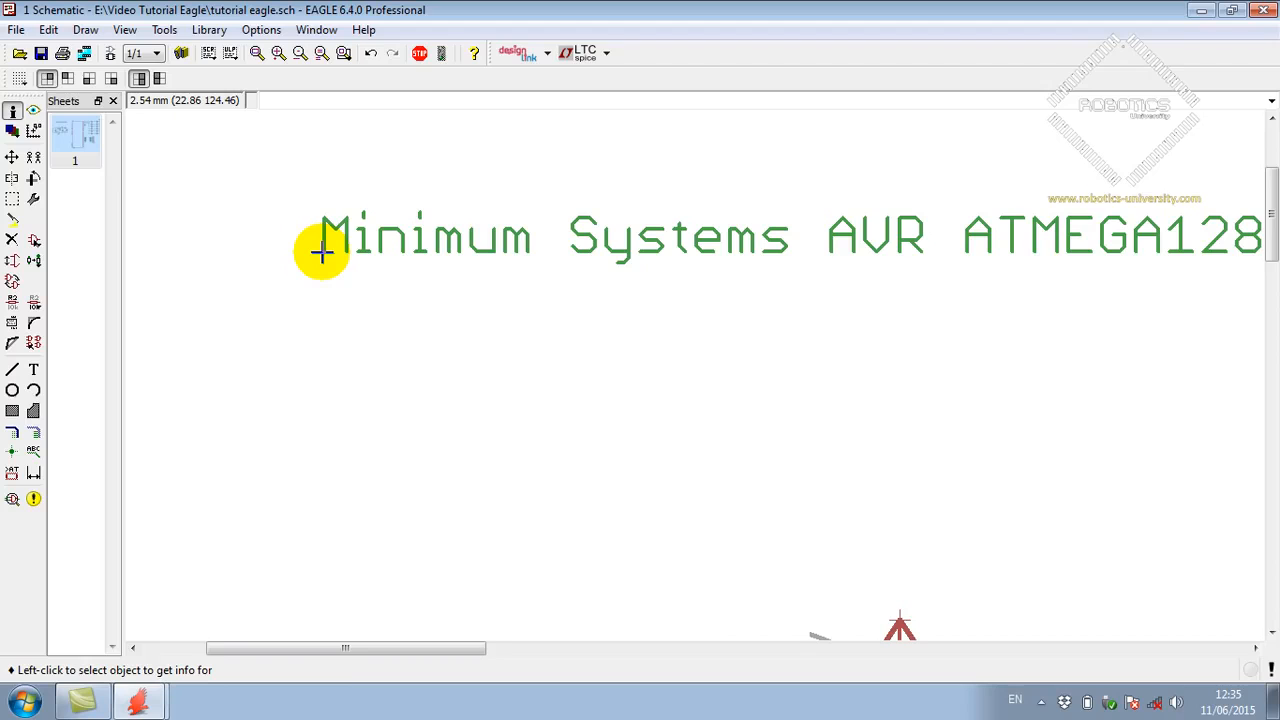
{"action": "left_click", "coordinate": [321, 252]}
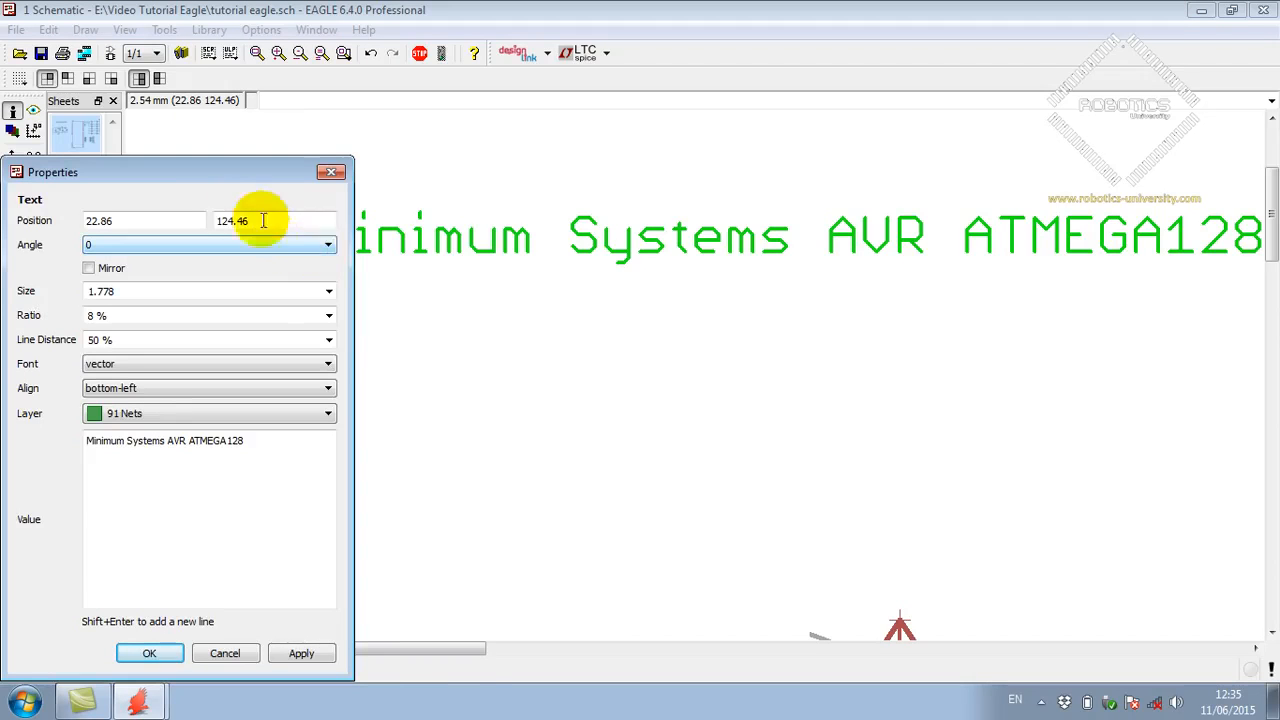
{"action": "left_click_drag", "start_coordinate": [205, 177], "coordinate": [347, 176]}
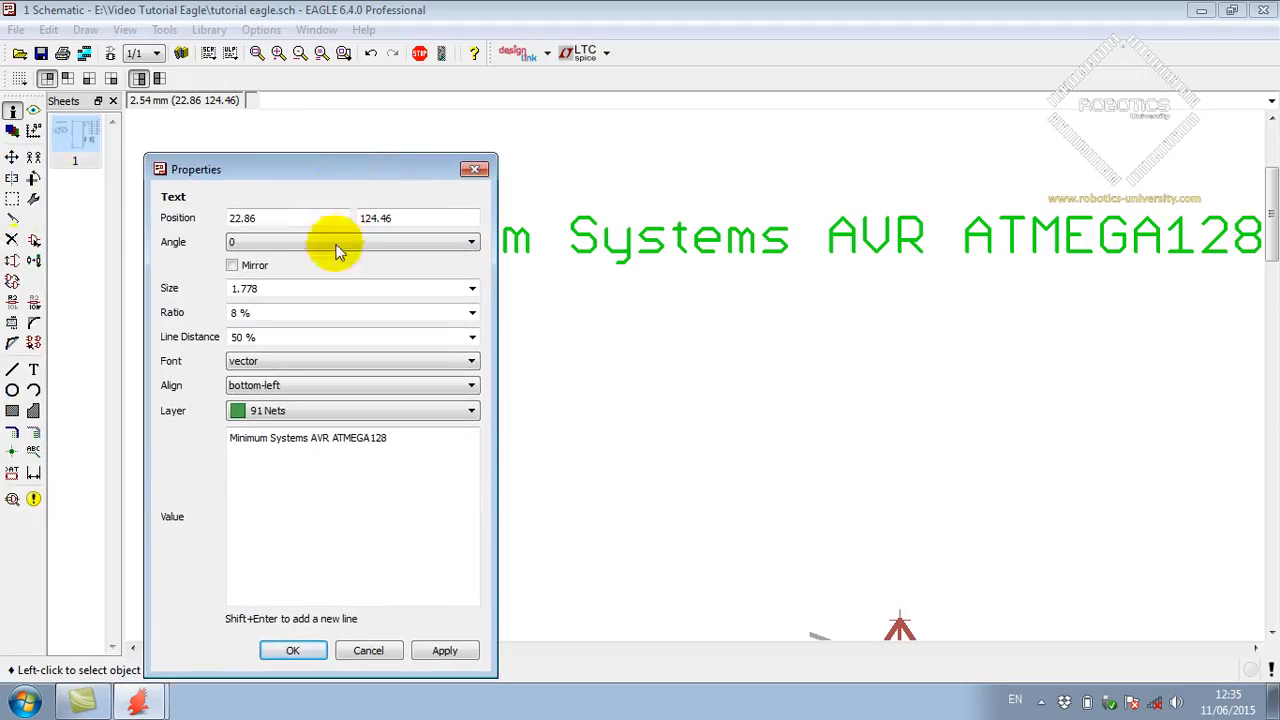
{"action": "left_click", "coordinate": [470, 289]}
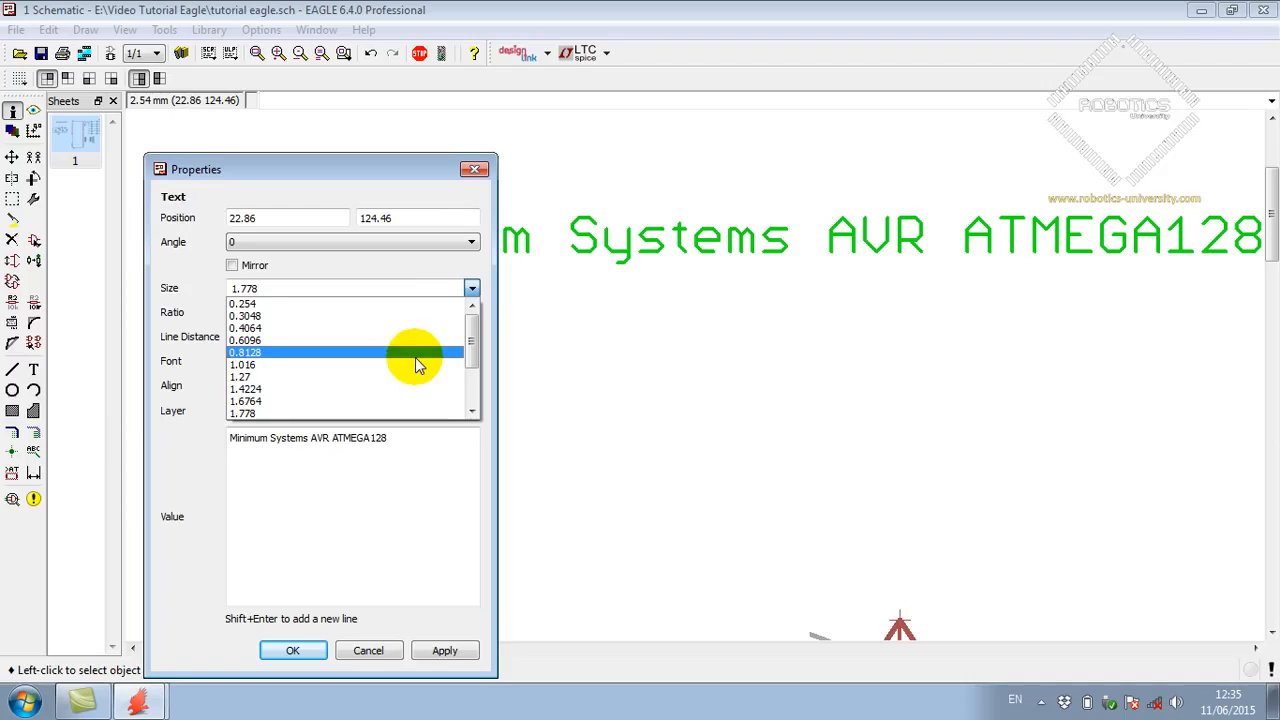
{"action": "scroll", "coordinate": [404, 370], "scroll_direction": "down", "scroll_amount": 2}
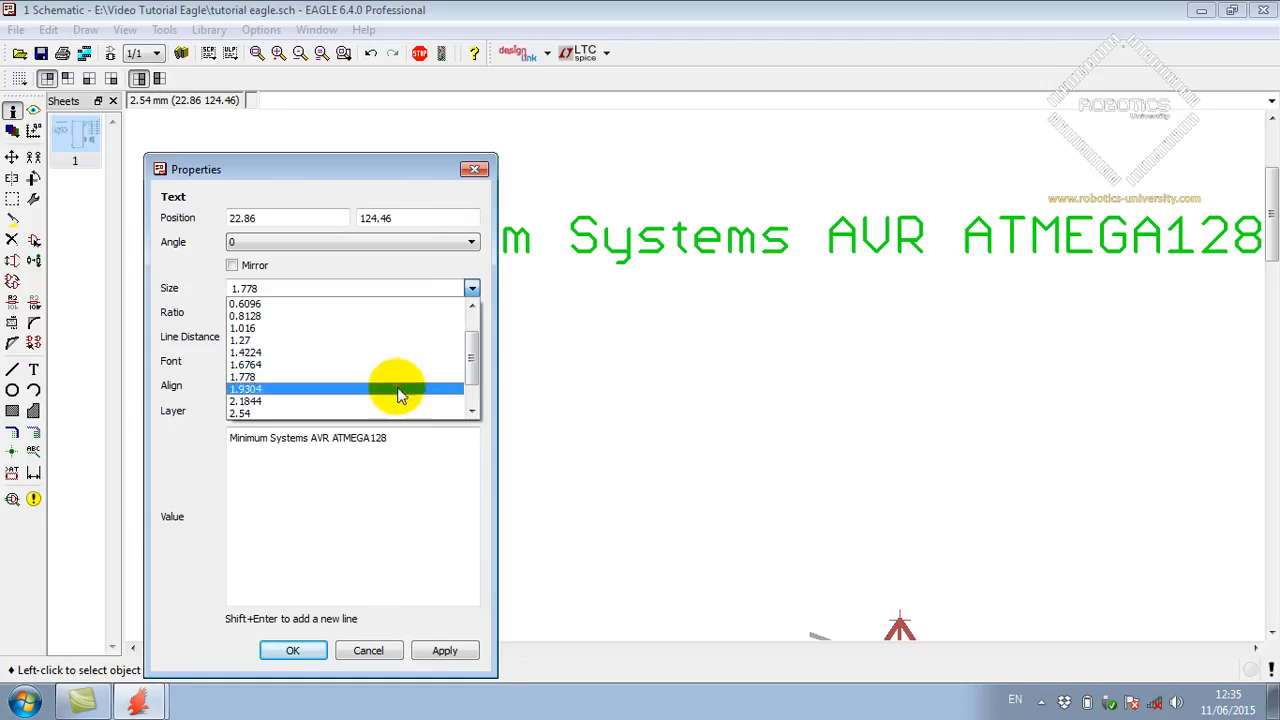
{"action": "scroll", "coordinate": [369, 368], "scroll_direction": "up", "scroll_amount": 2}
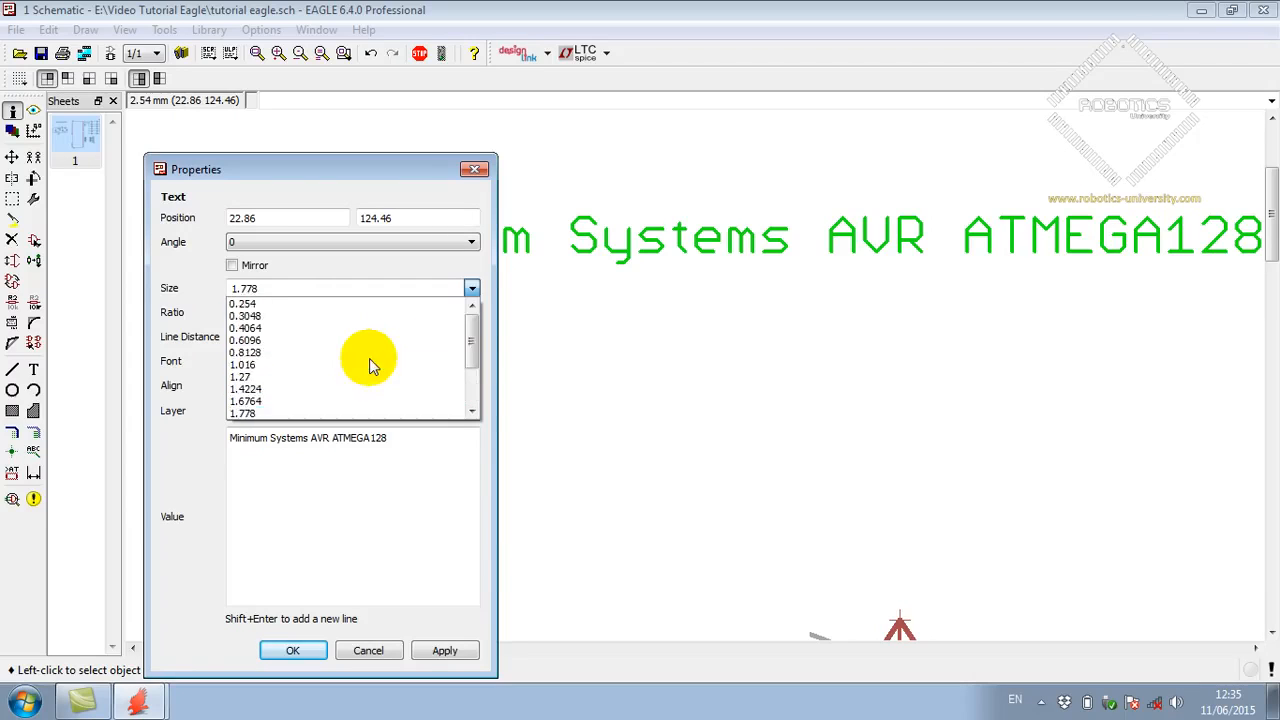
{"action": "scroll", "coordinate": [369, 368], "scroll_direction": "down", "scroll_amount": 2}
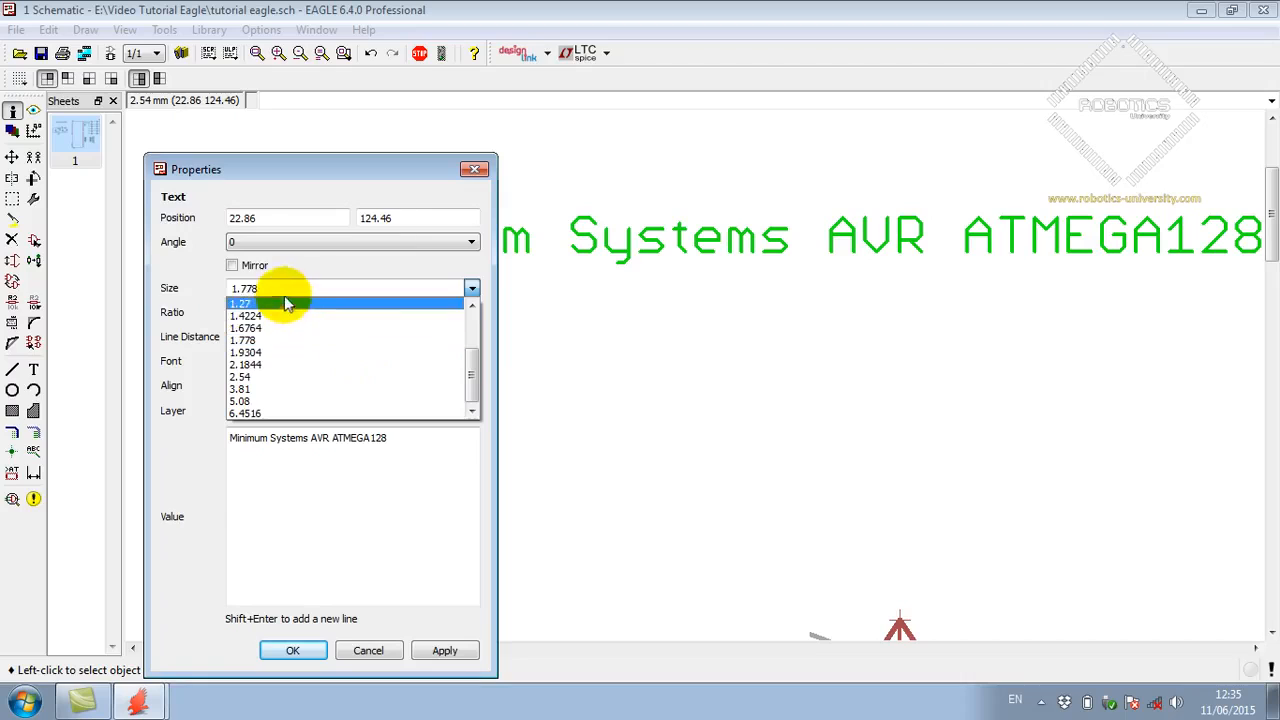
{"action": "left_click", "coordinate": [204, 278]}
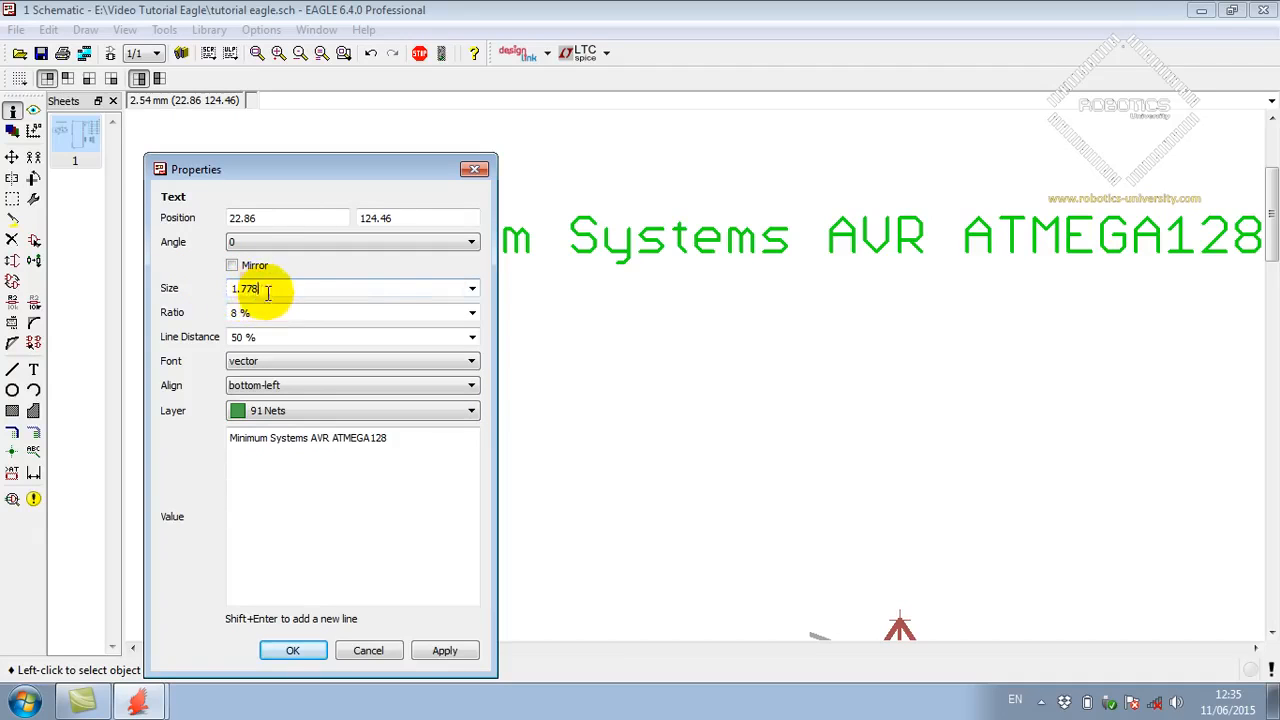
{"action": "left_click", "coordinate": [471, 289]}
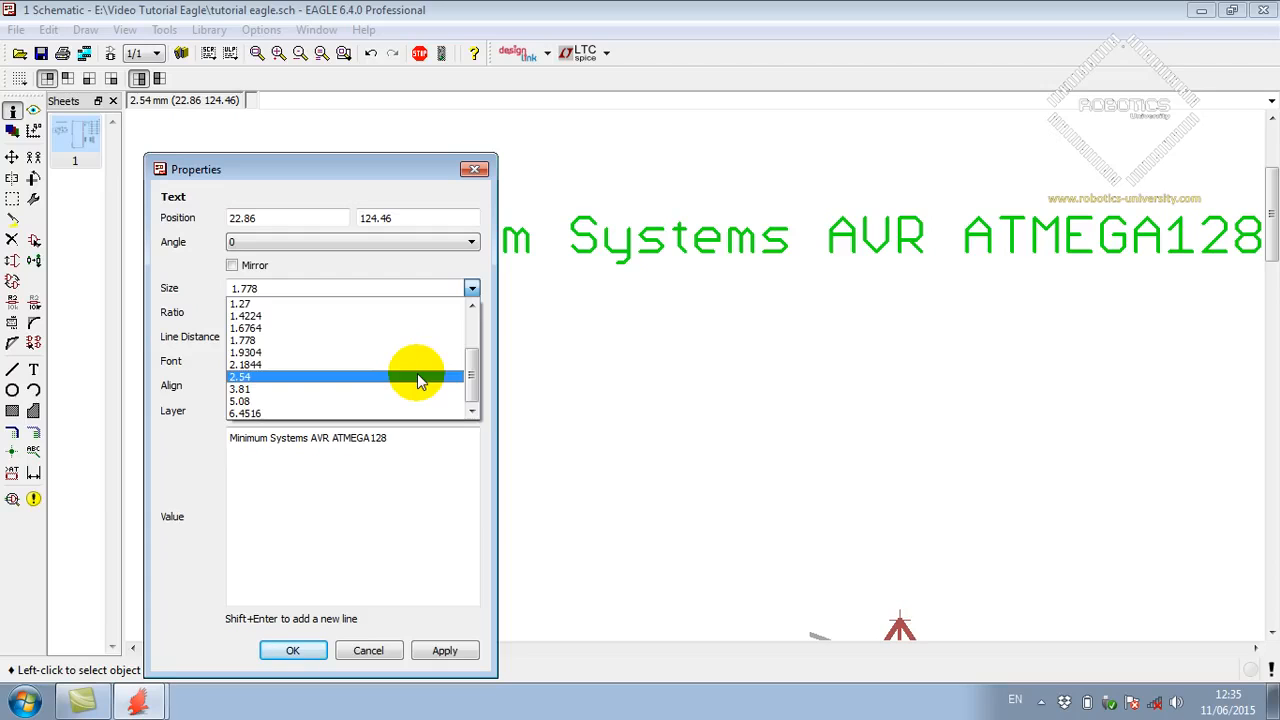
{"action": "left_click", "coordinate": [417, 376]}
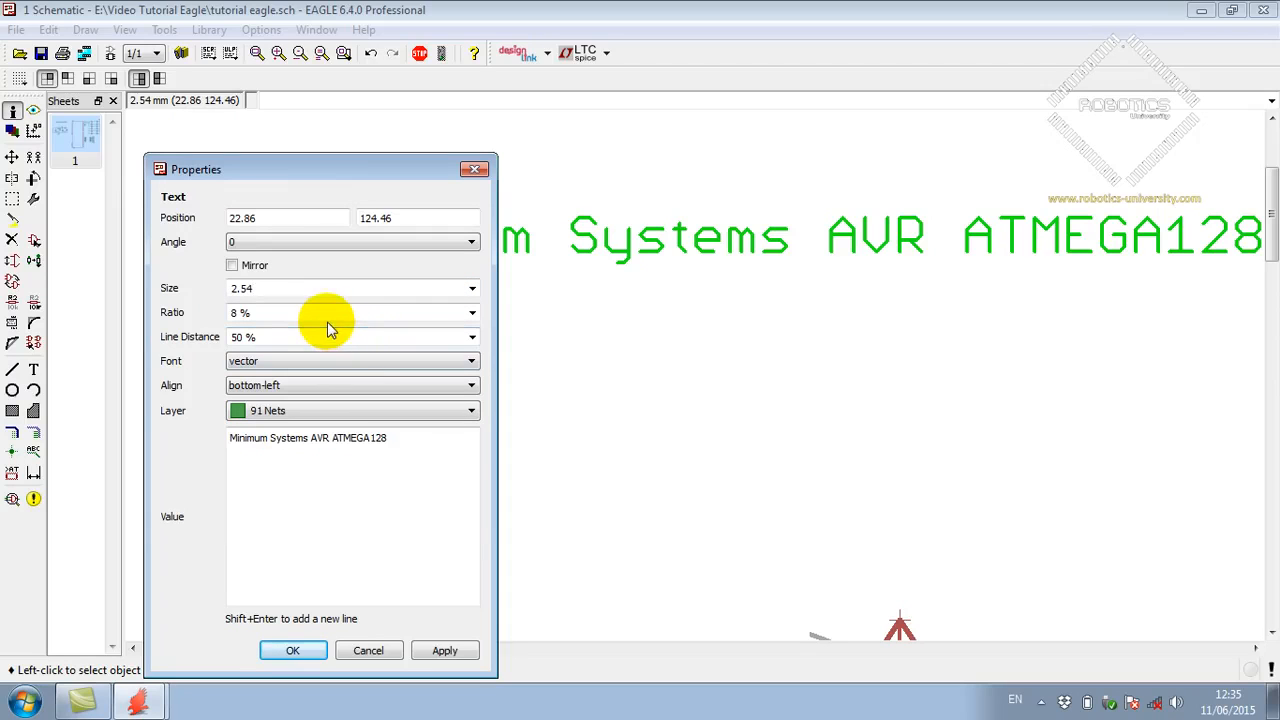
Step: Set the title text's ratio to 14 % and confirm its properties
{"action": "left_click", "coordinate": [471, 314]}
{"action": "scroll", "coordinate": [435, 350], "scroll_direction": "down", "scroll_amount": 1}
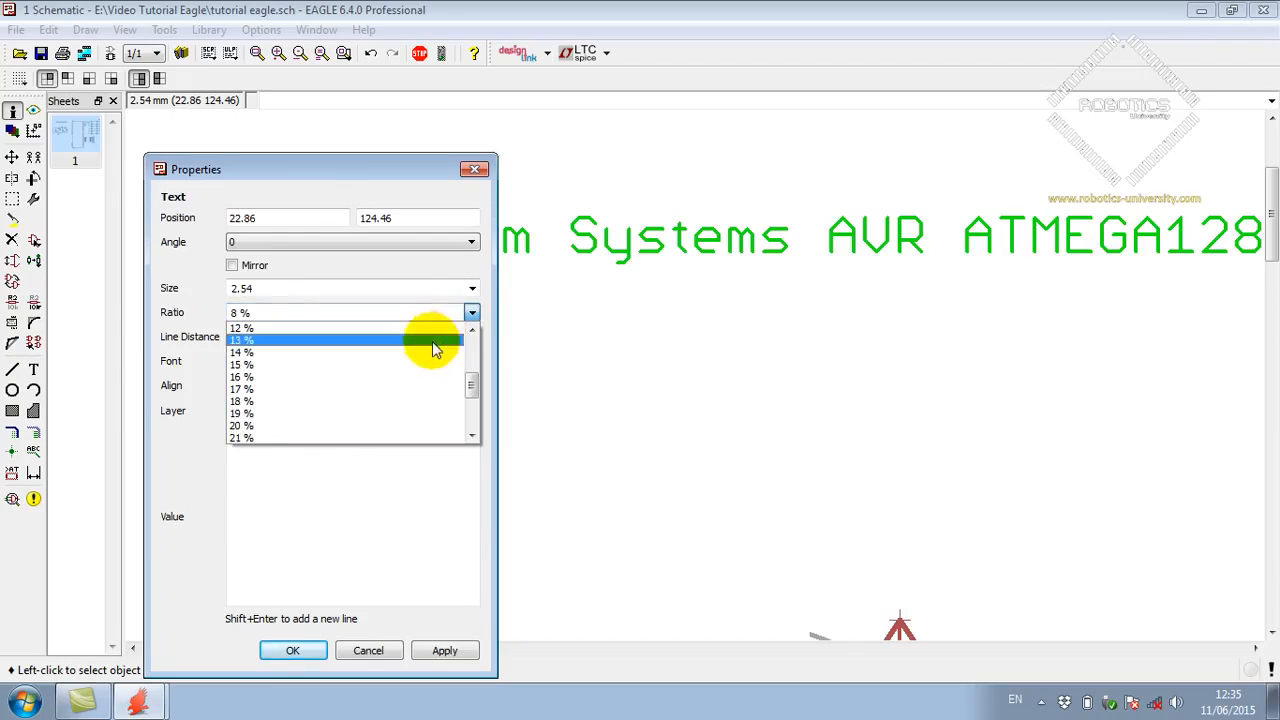
{"action": "left_click", "coordinate": [430, 353]}
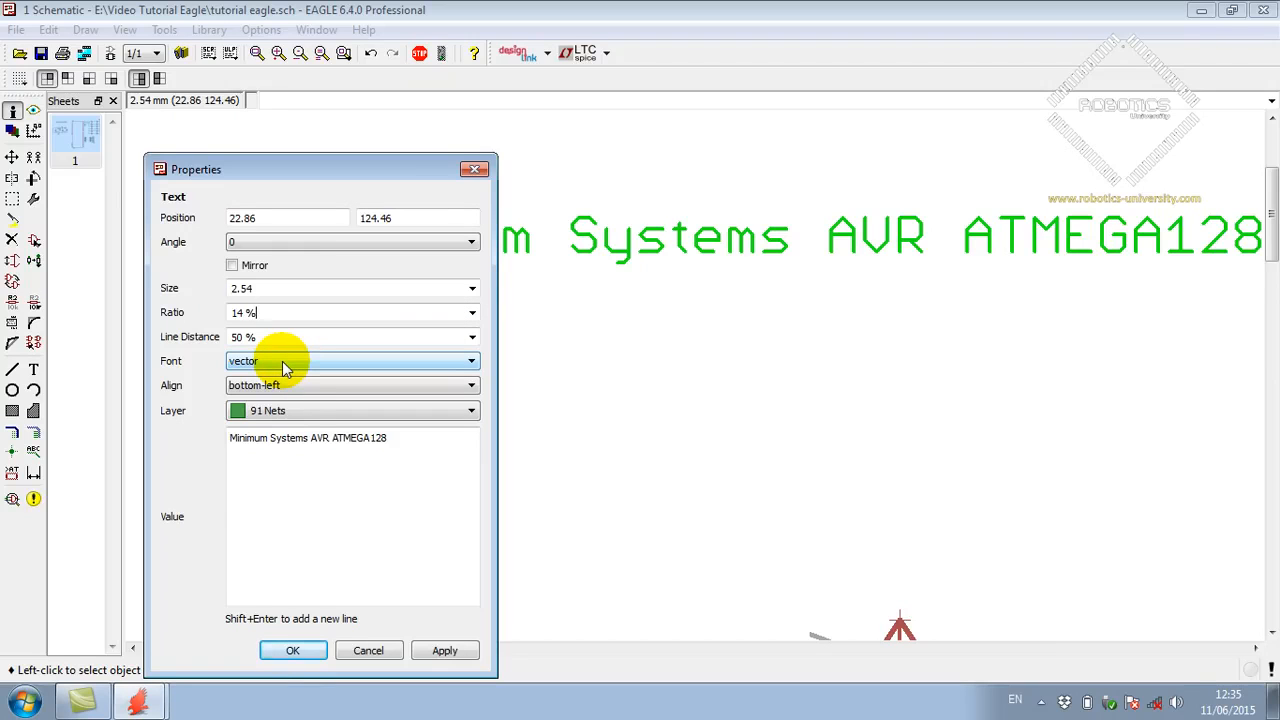
{"action": "left_click", "coordinate": [293, 650]}
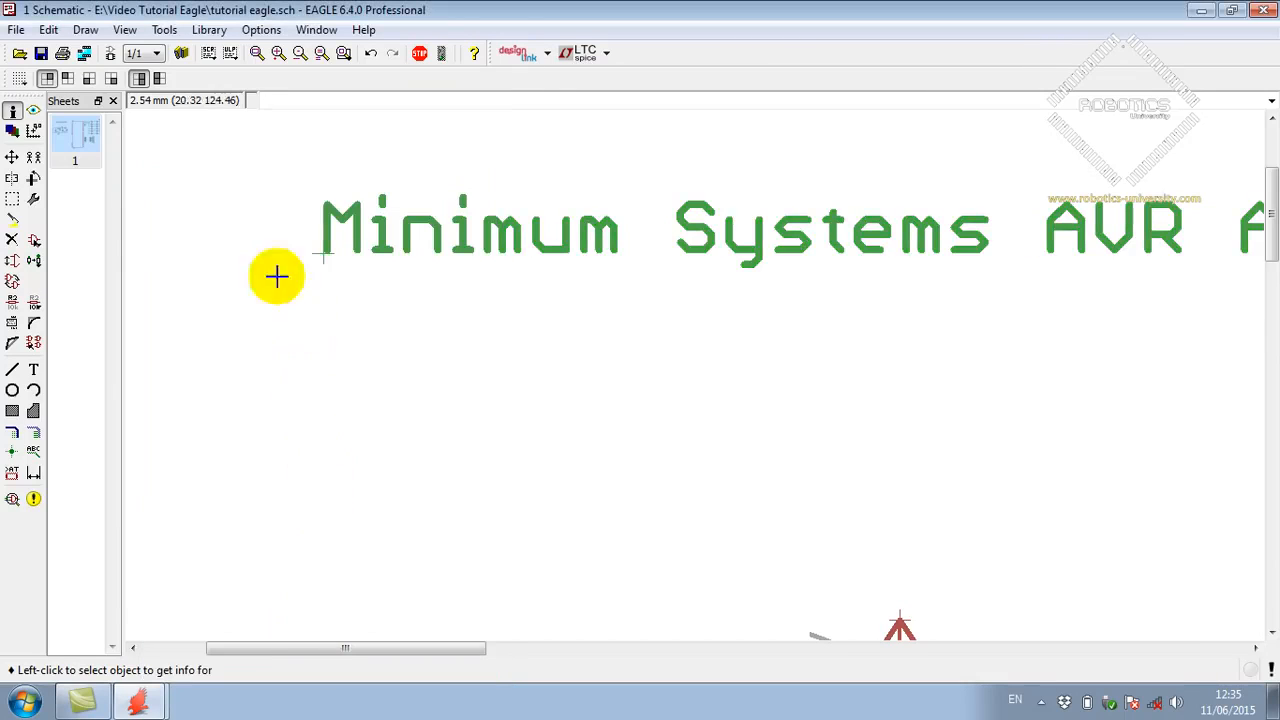
Step: Move the title text into the open area above the 7805 supply circuit, with its origin at (7.62 127.00) mm
{"action": "left_click", "coordinate": [12, 157]}
{"action": "scroll", "coordinate": [300, 246], "scroll_direction": "down", "scroll_amount": 3}
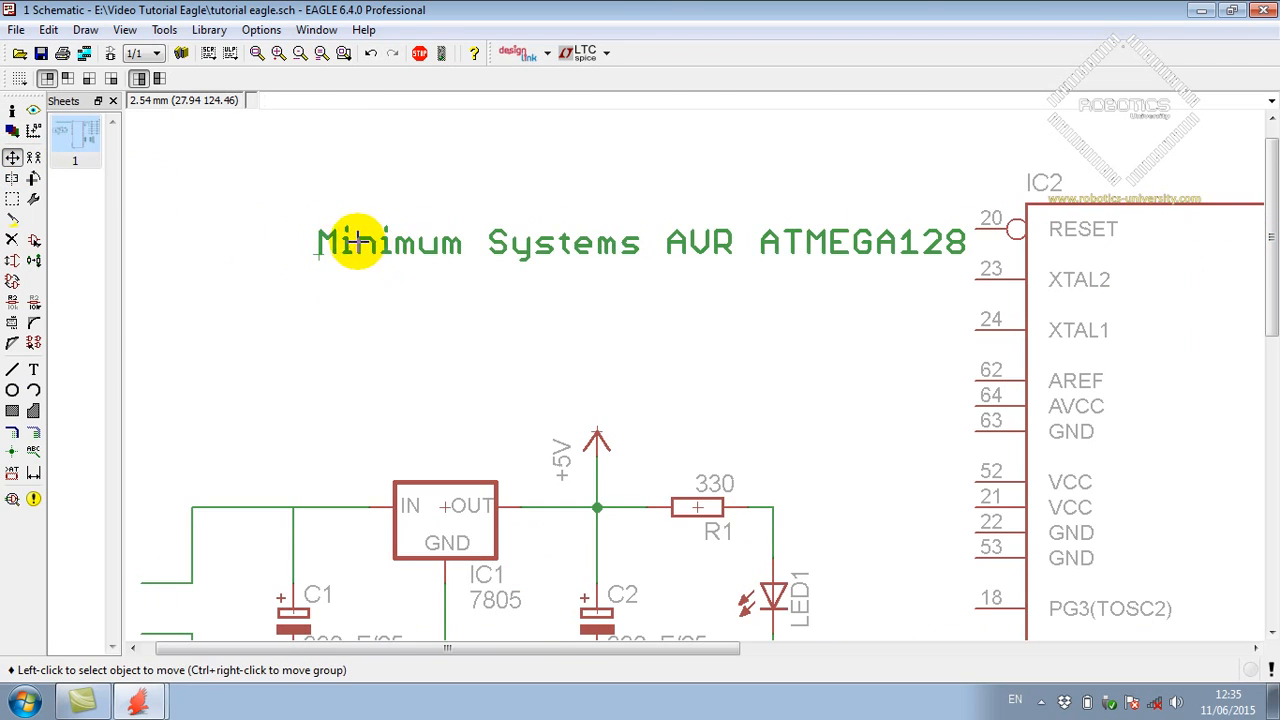
{"action": "left_click", "coordinate": [342, 245]}
{"action": "scroll", "coordinate": [342, 242], "scroll_direction": "down", "scroll_amount": 2}
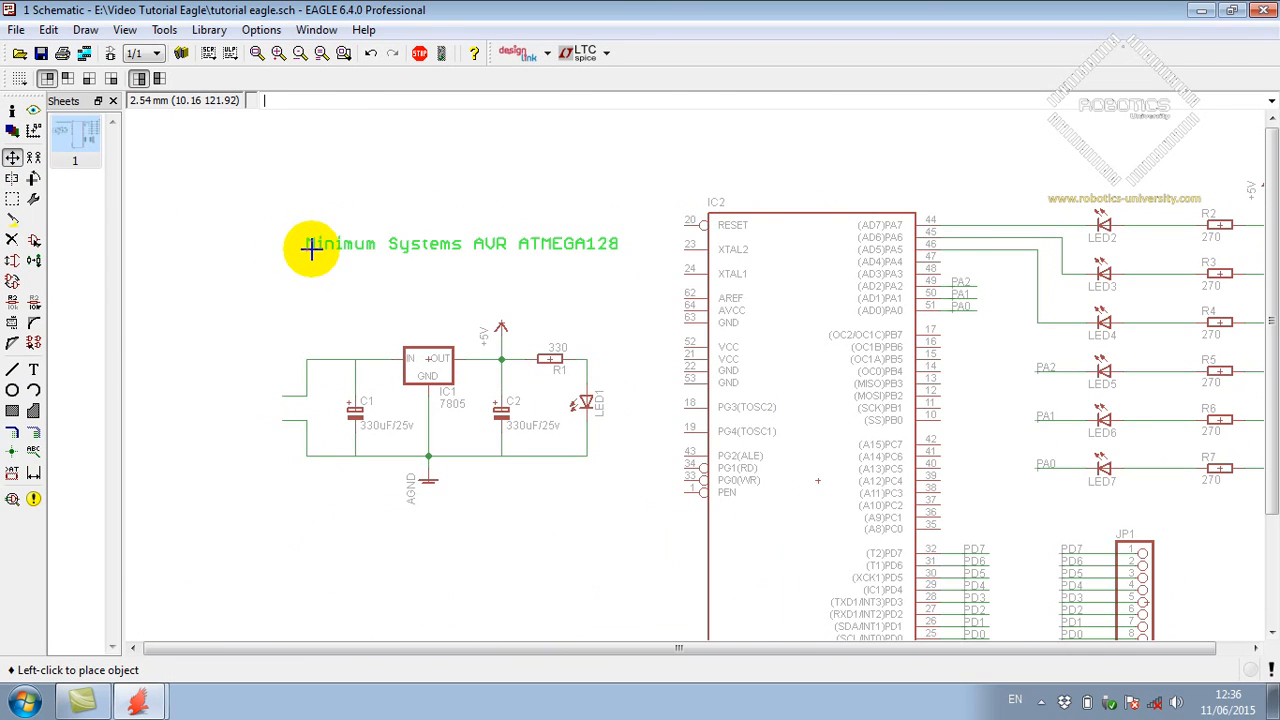
{"action": "left_click", "coordinate": [309, 238]}
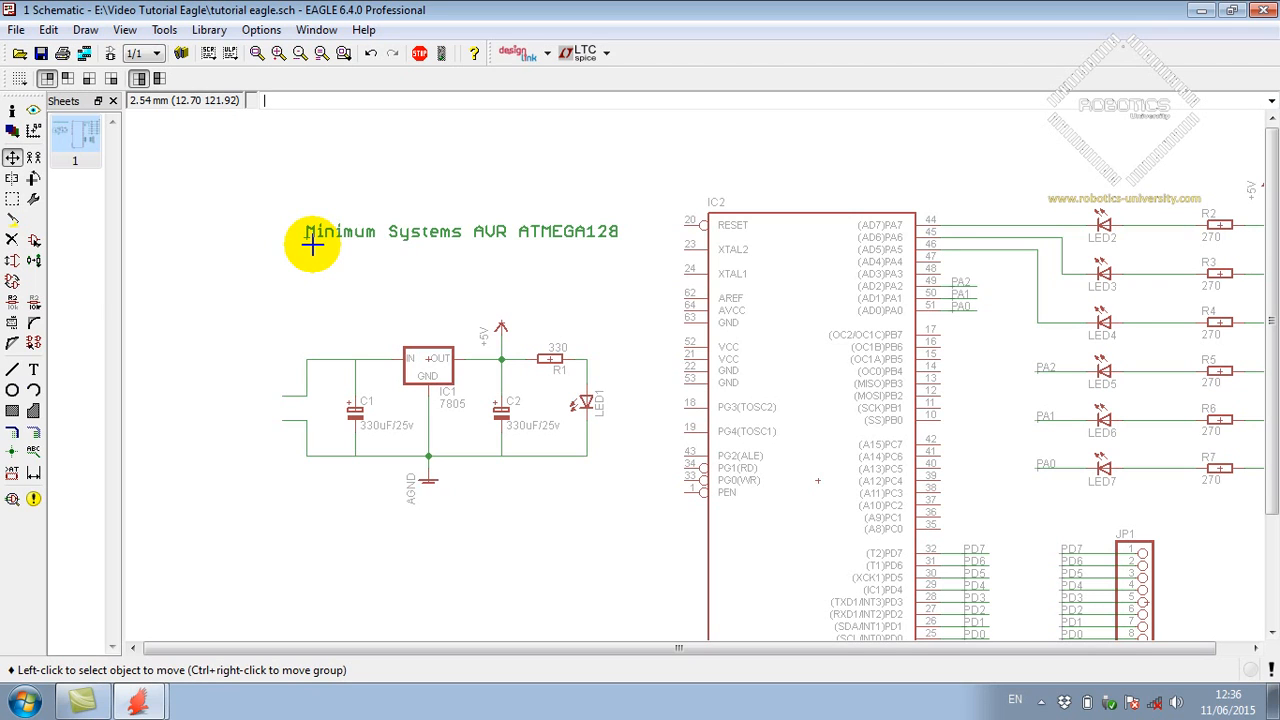
{"action": "scroll", "coordinate": [335, 218], "scroll_direction": "down", "scroll_amount": 2}
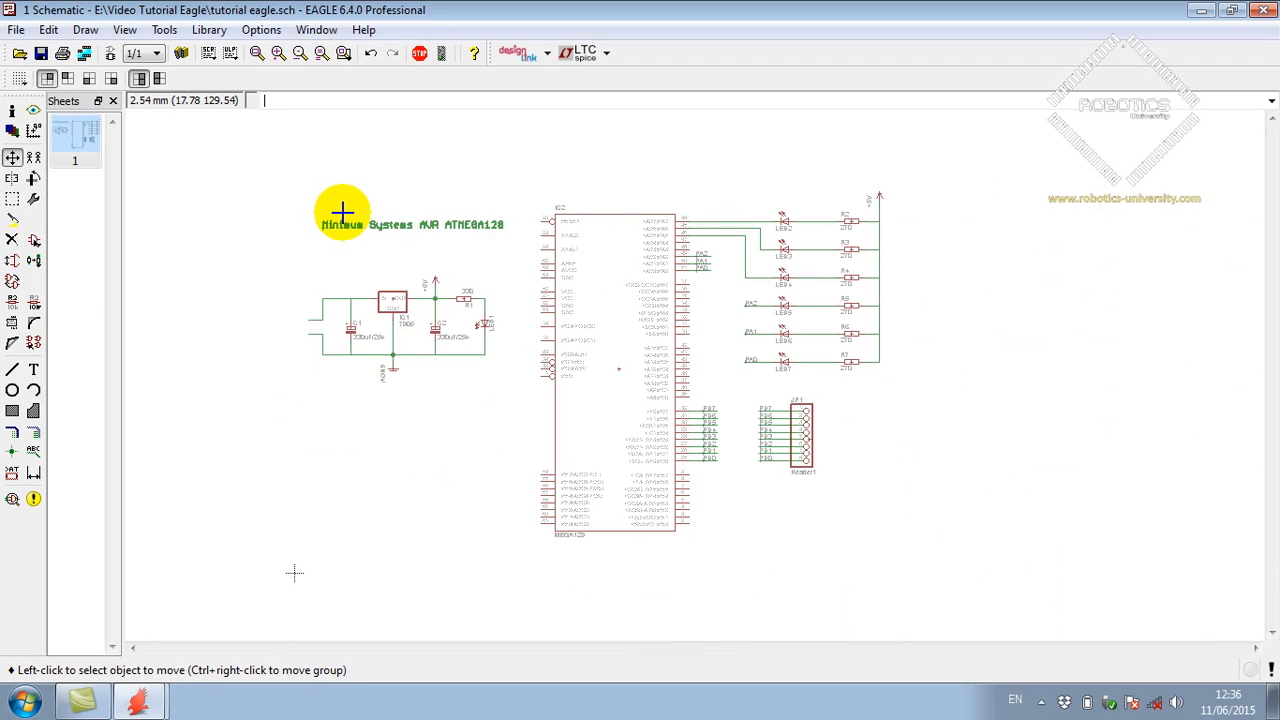
{"action": "scroll", "coordinate": [342, 212], "scroll_direction": "up", "scroll_amount": 2}
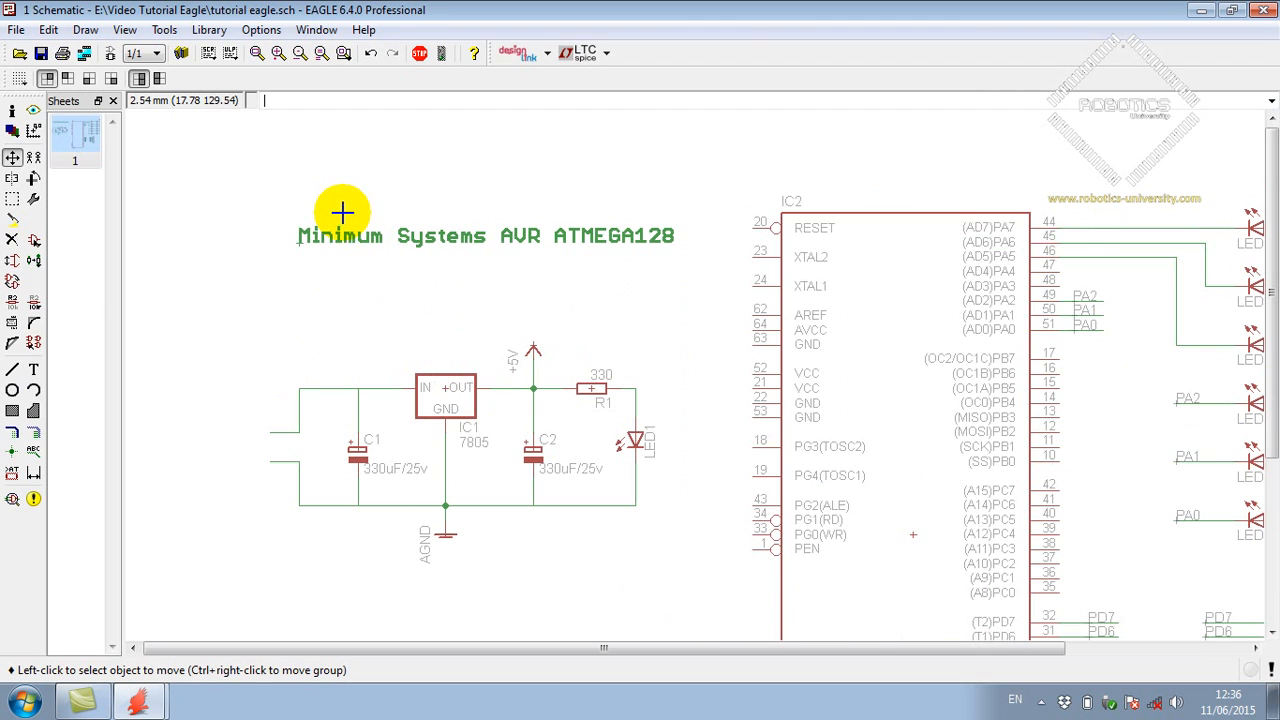
{"action": "left_click", "coordinate": [299, 238]}
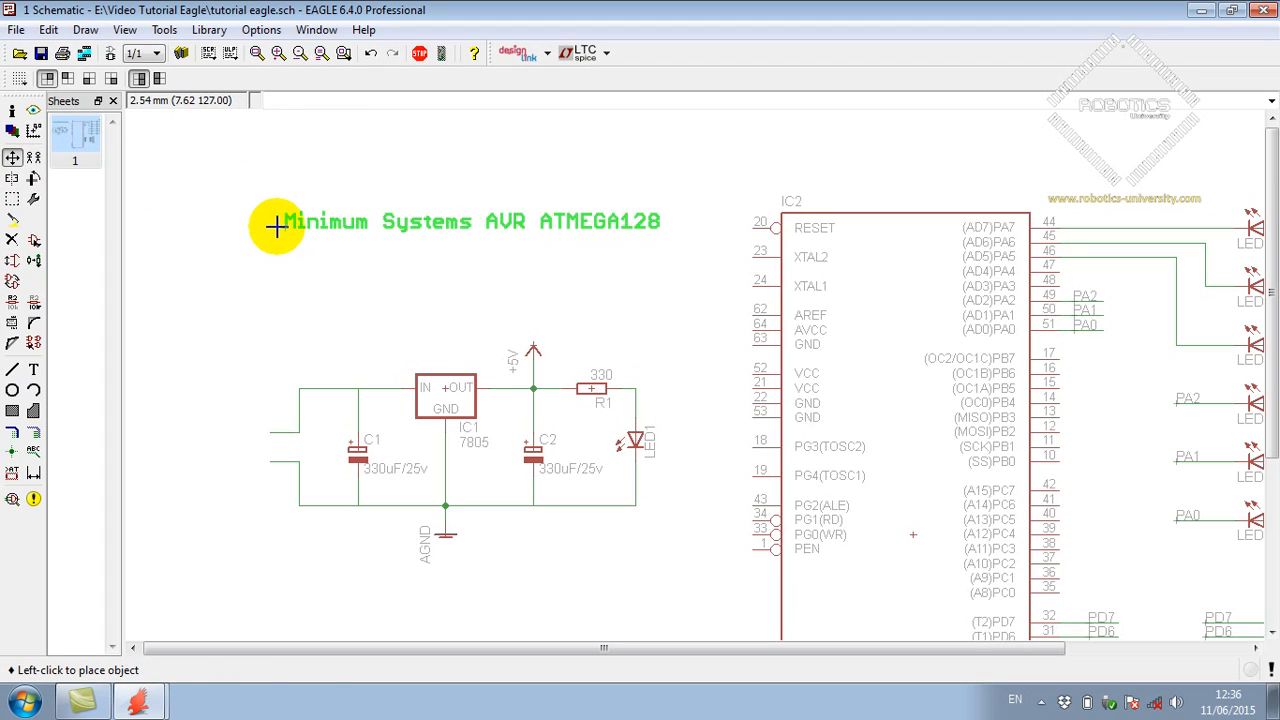
{"action": "left_click", "coordinate": [284, 226]}
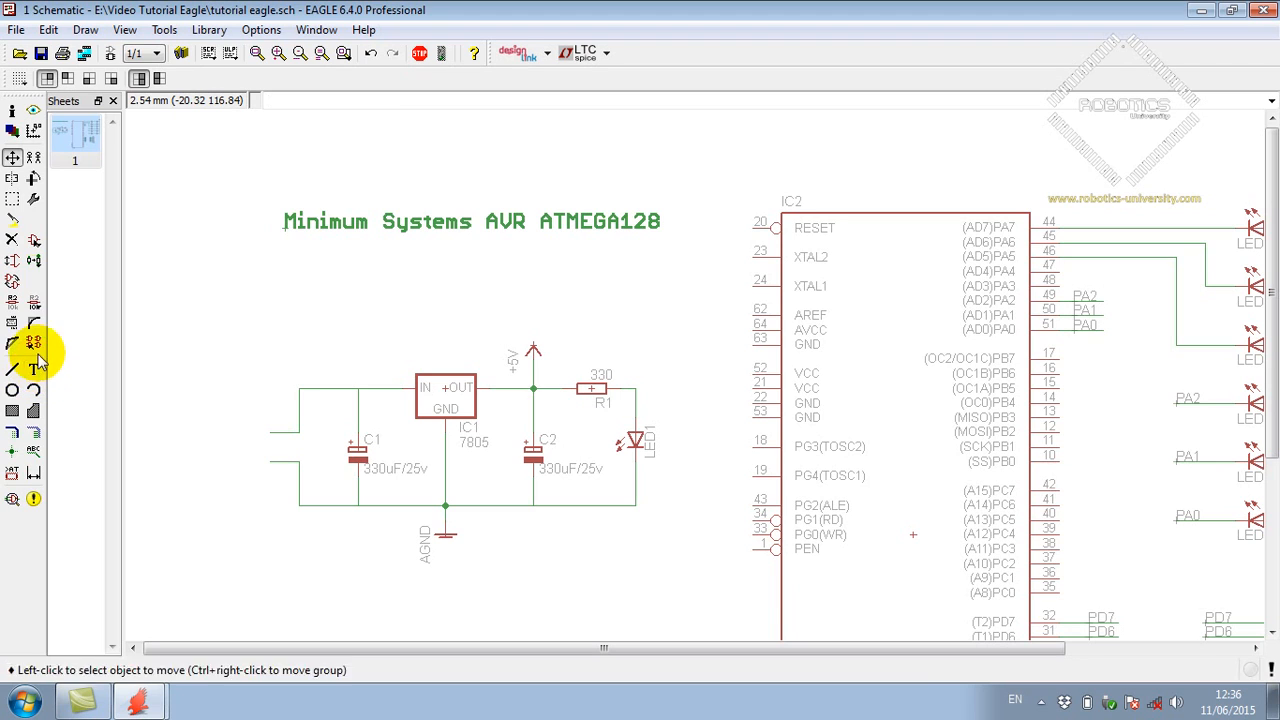
Step: Copy the title text and place the duplicate directly below it at (7.62 121.92) mm
{"action": "left_click", "coordinate": [34, 157]}
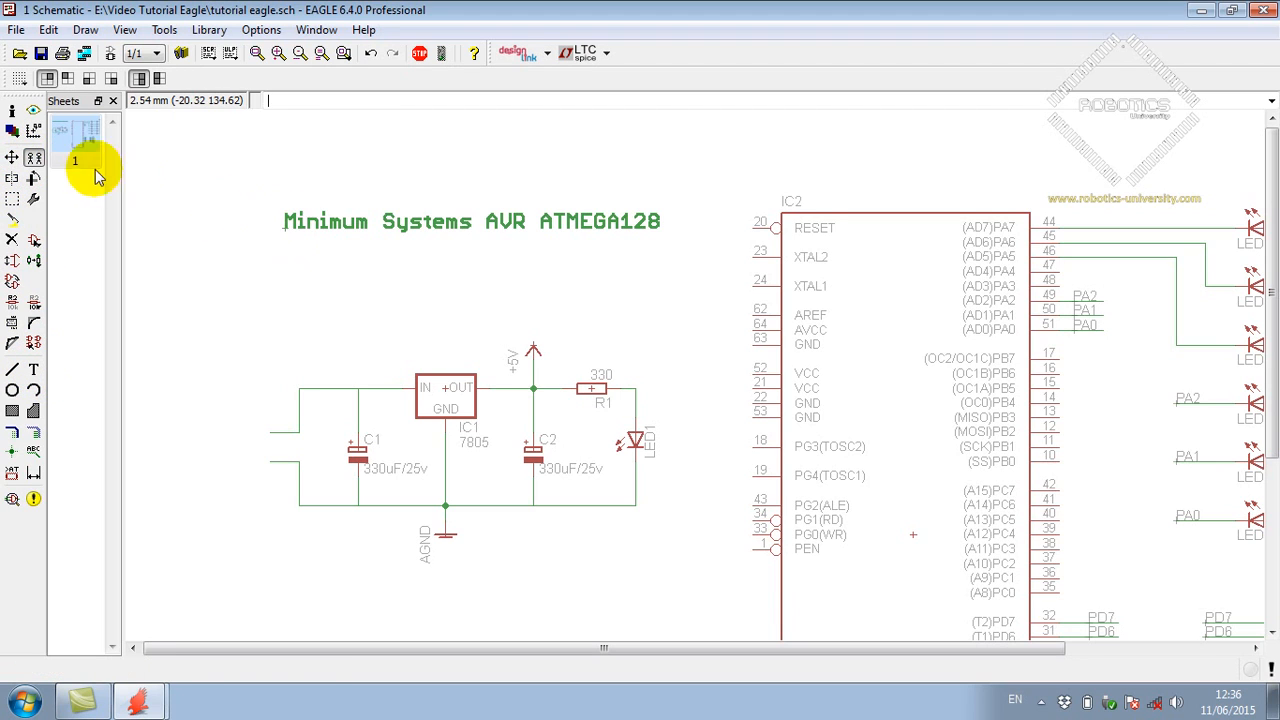
{"action": "scroll", "coordinate": [289, 230], "scroll_direction": "up", "scroll_amount": 3}
{"action": "scroll", "coordinate": [289, 230], "scroll_direction": "up", "scroll_amount": 2}
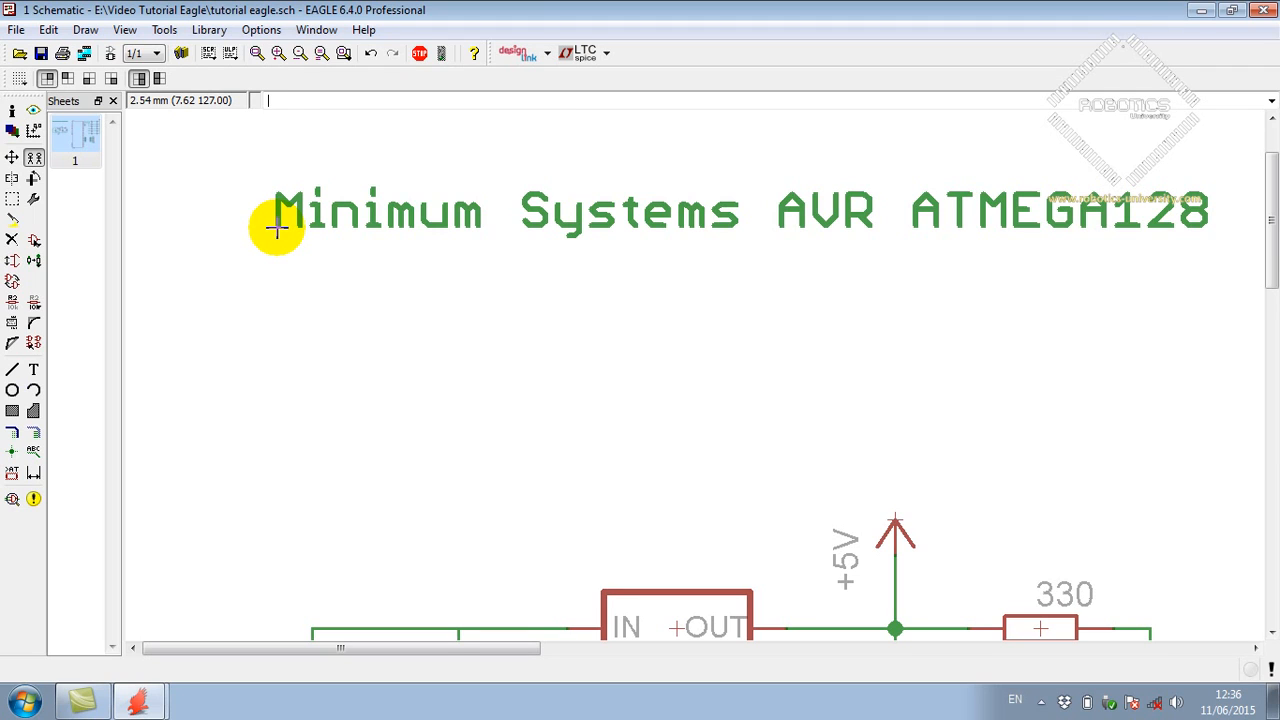
{"action": "left_click", "coordinate": [277, 229]}
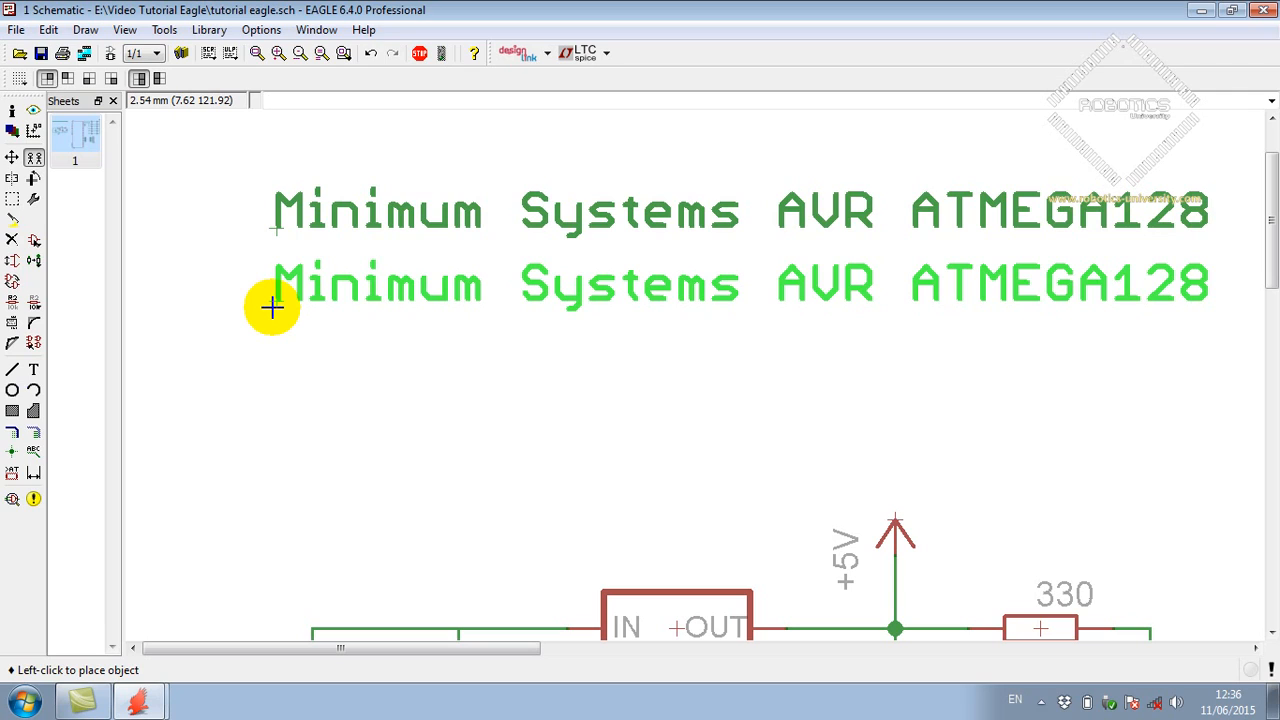
{"action": "left_click", "coordinate": [272, 307]}
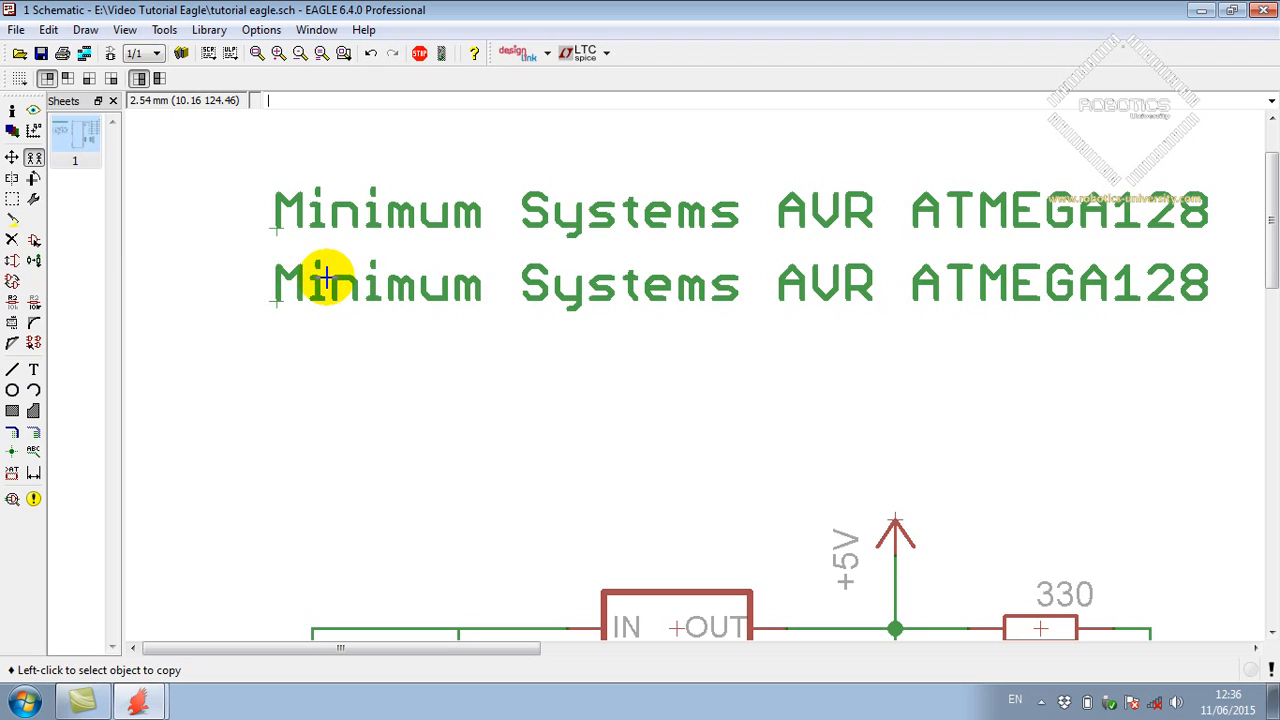
Step: Open the properties of the lower title copy and replace its value with "CH electronics"
{"action": "scroll", "coordinate": [326, 278], "scroll_direction": "down", "scroll_amount": 3}
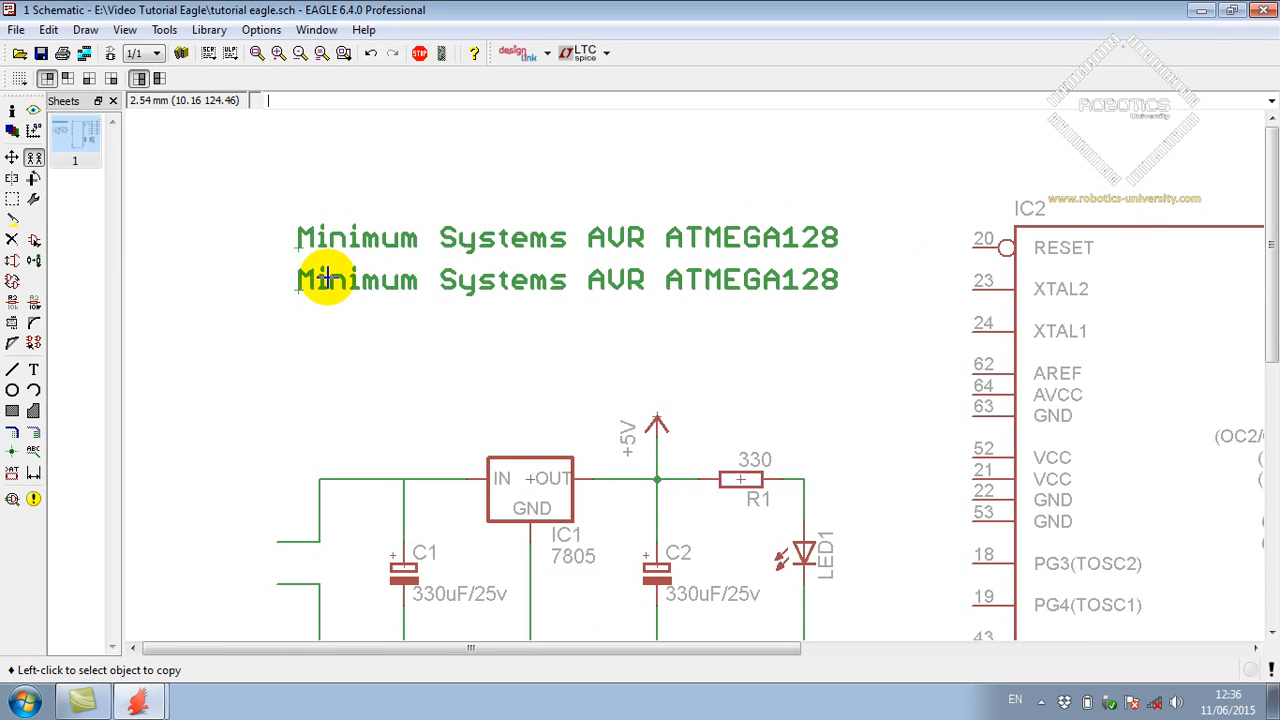
{"action": "scroll", "coordinate": [323, 277], "scroll_direction": "up", "scroll_amount": 3}
{"action": "left_click", "coordinate": [32, 129]}
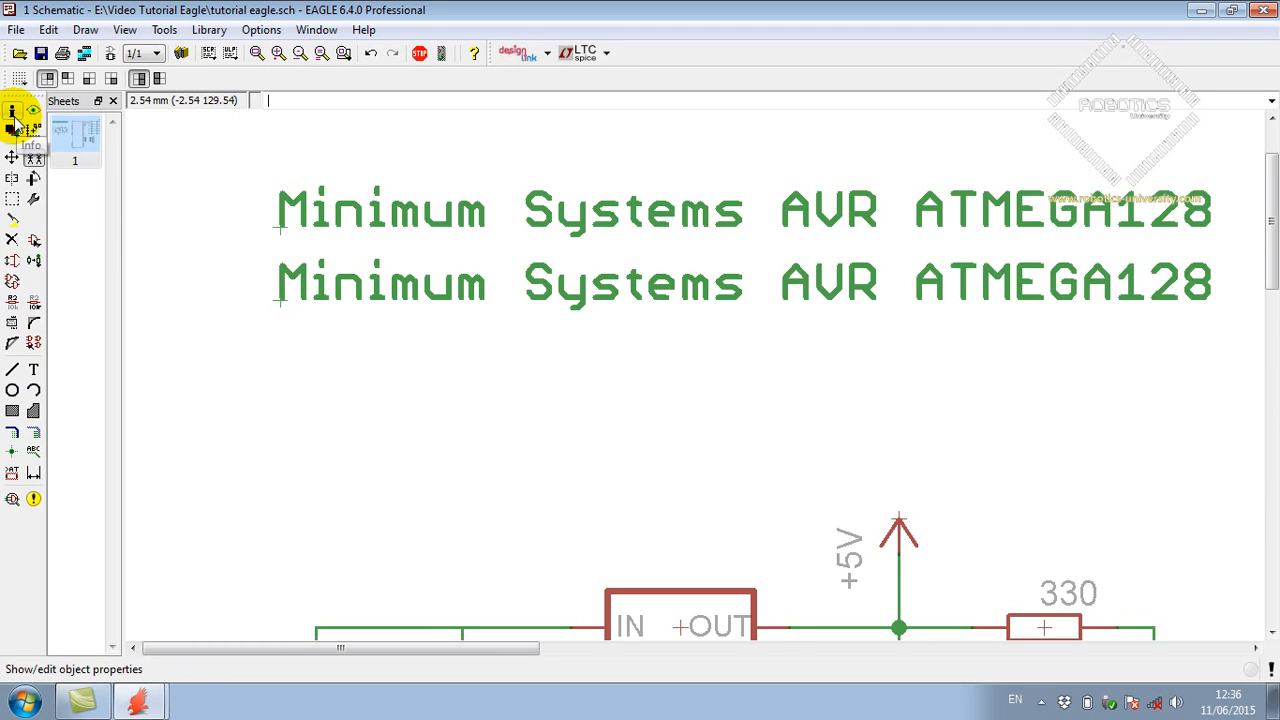
{"action": "left_click", "coordinate": [13, 114]}
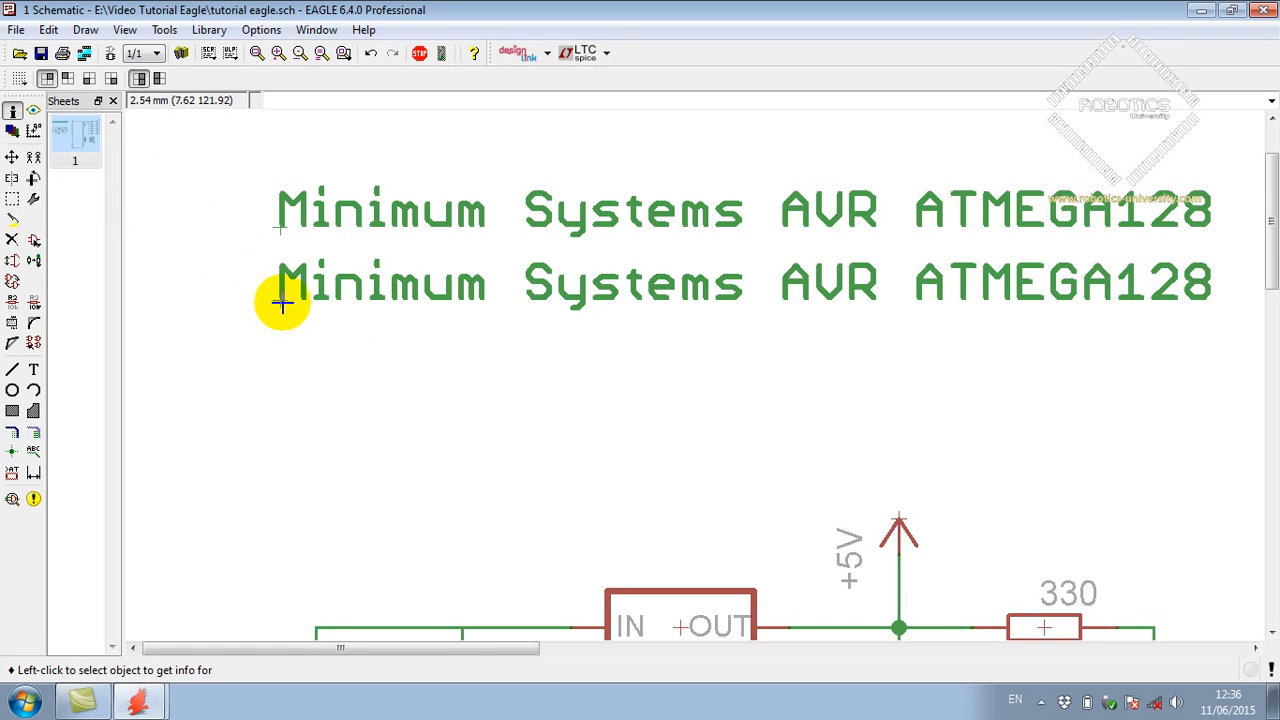
{"action": "scroll", "coordinate": [279, 302], "scroll_direction": "up", "scroll_amount": 2}
{"action": "scroll", "coordinate": [280, 300], "scroll_direction": "up", "scroll_amount": 3}
{"action": "scroll", "coordinate": [262, 288], "scroll_direction": "down", "scroll_amount": 5}
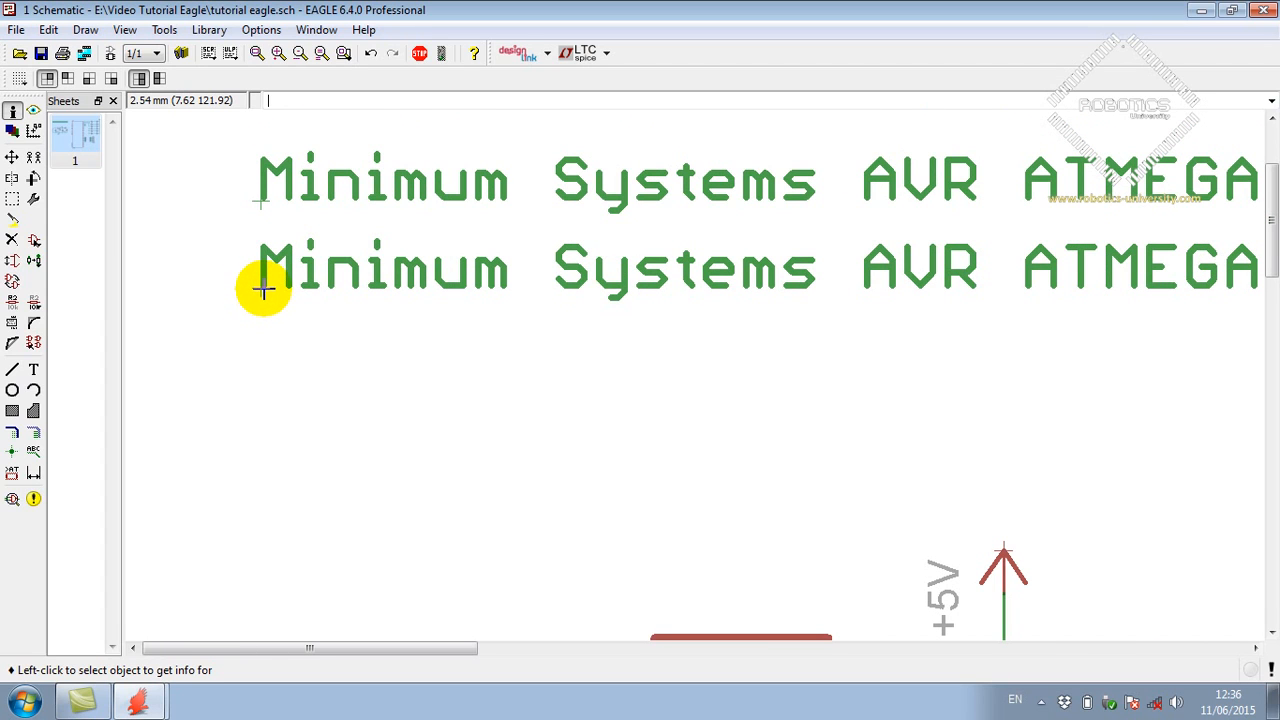
{"action": "scroll", "coordinate": [260, 290], "scroll_direction": "down", "scroll_amount": 2}
{"action": "scroll", "coordinate": [258, 284], "scroll_direction": "up", "scroll_amount": 2}
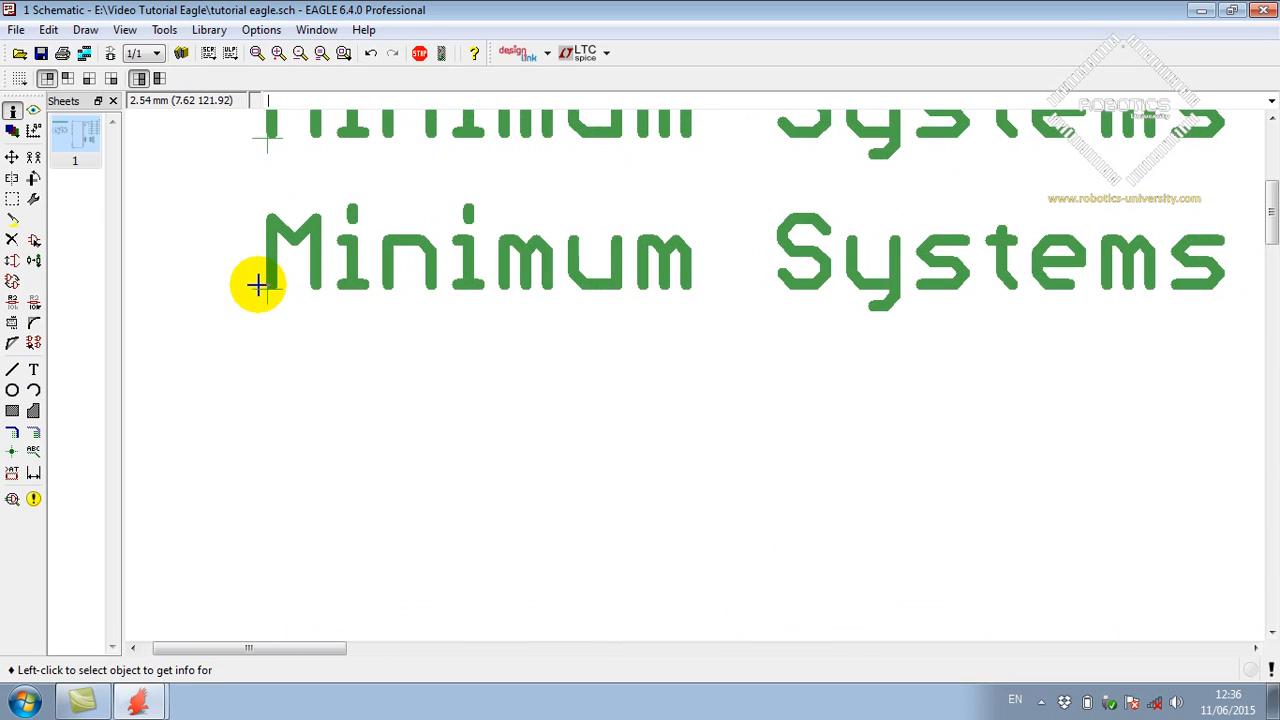
{"action": "left_click", "coordinate": [262, 285]}
{"action": "left_click_drag", "start_coordinate": [252, 440], "coordinate": [86, 442]}
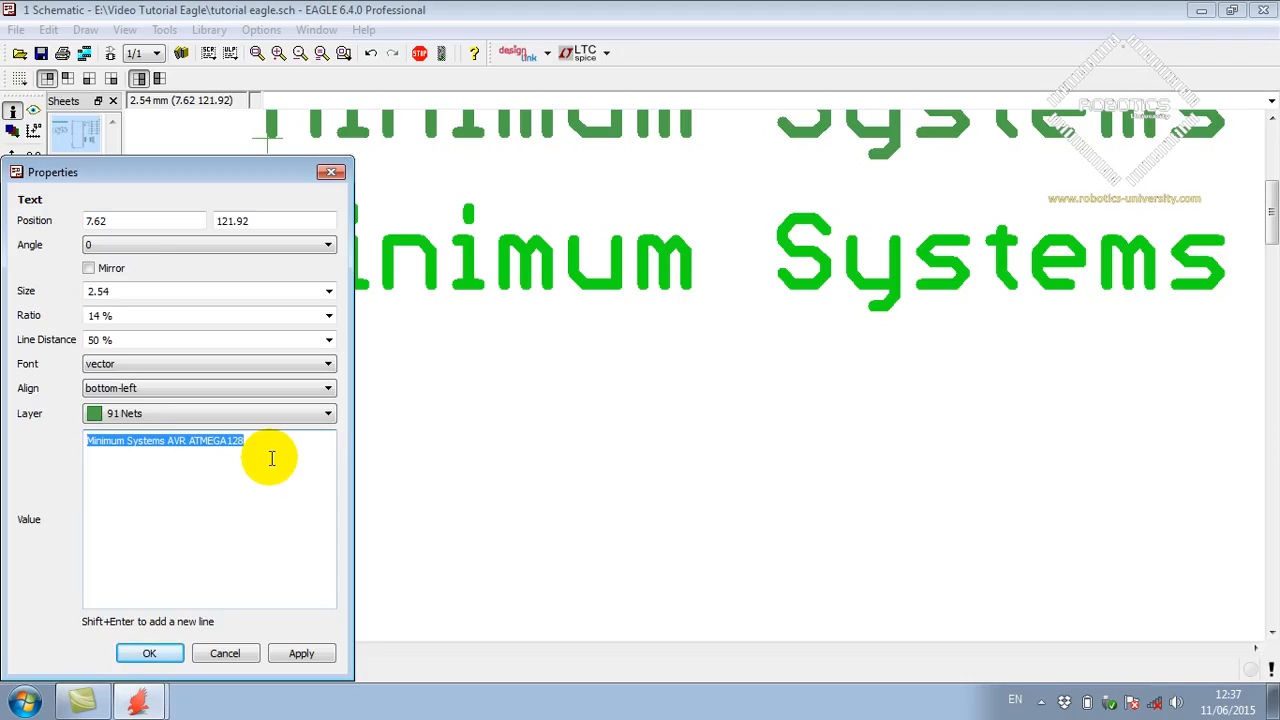
{"action": "type", "text": "CH electronics"}
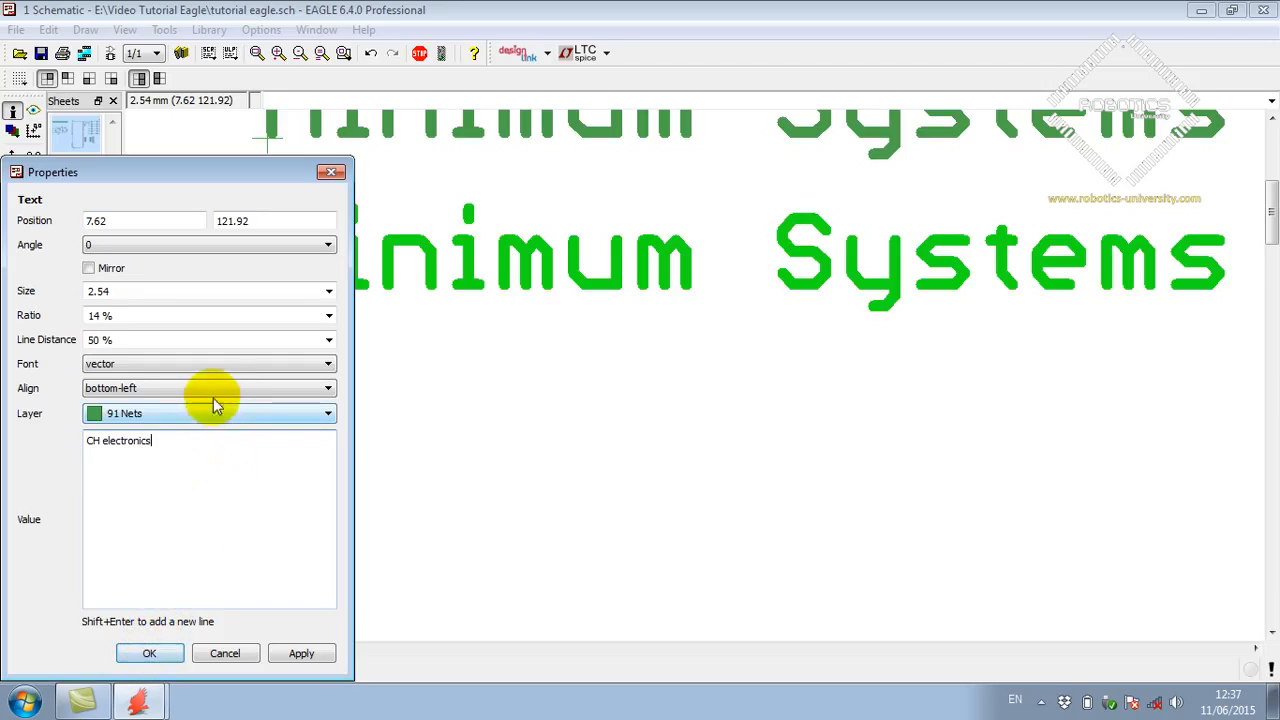
Step: Change the font of the "CH electronics" text to fixed and confirm its properties
{"action": "left_click", "coordinate": [221, 364]}
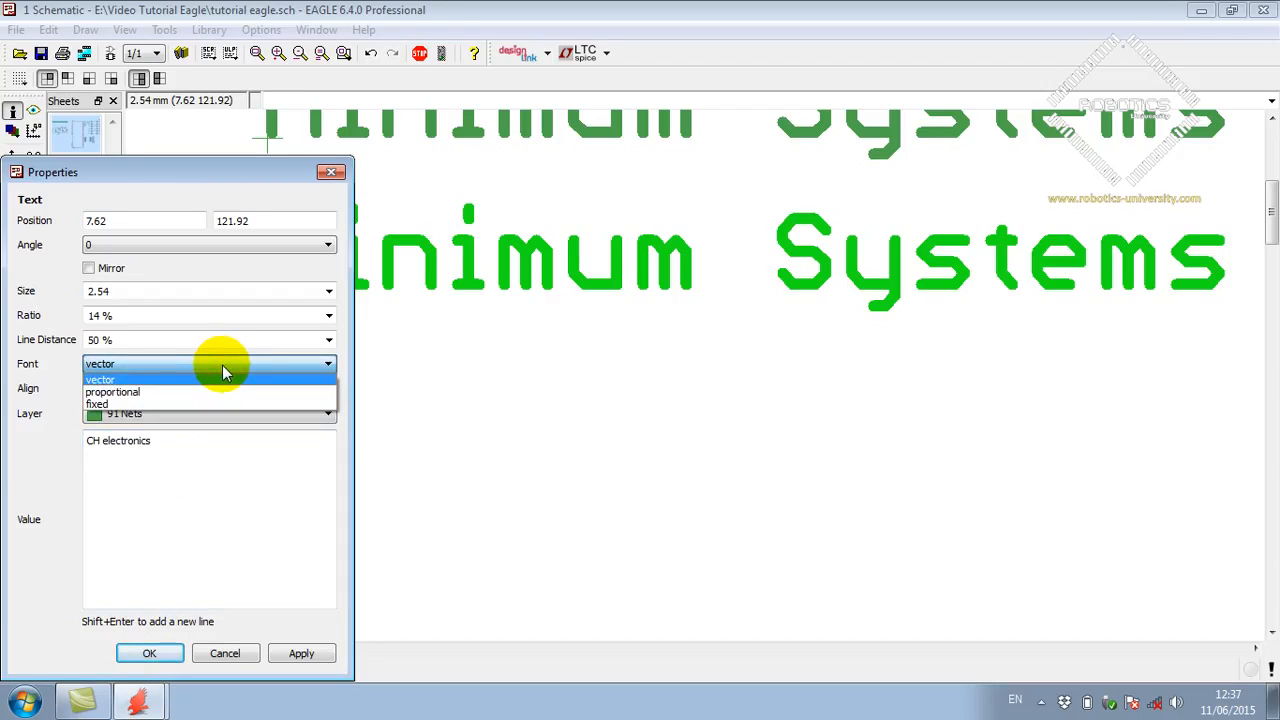
{"action": "left_click", "coordinate": [189, 404]}
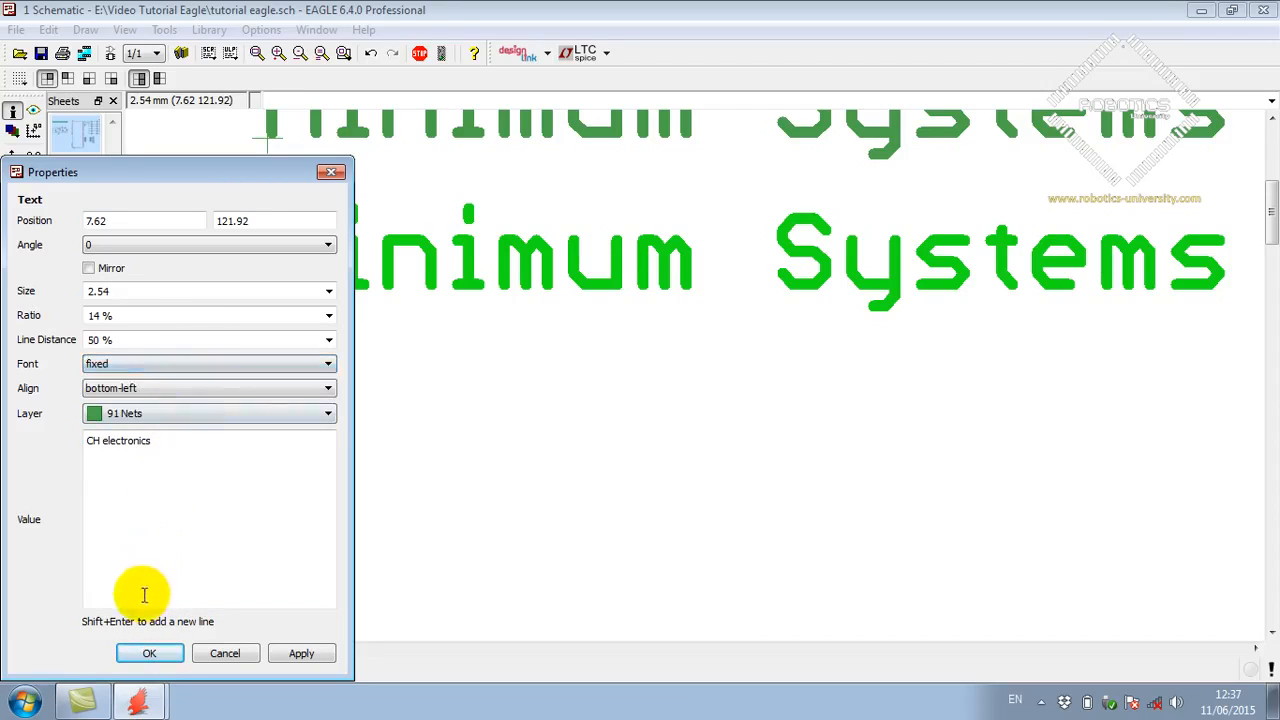
{"action": "left_click", "coordinate": [149, 653]}
Step: Try to move the "CH electronics" text closer to the title line above it
{"action": "scroll", "coordinate": [258, 478], "scroll_direction": "down", "scroll_amount": 2}
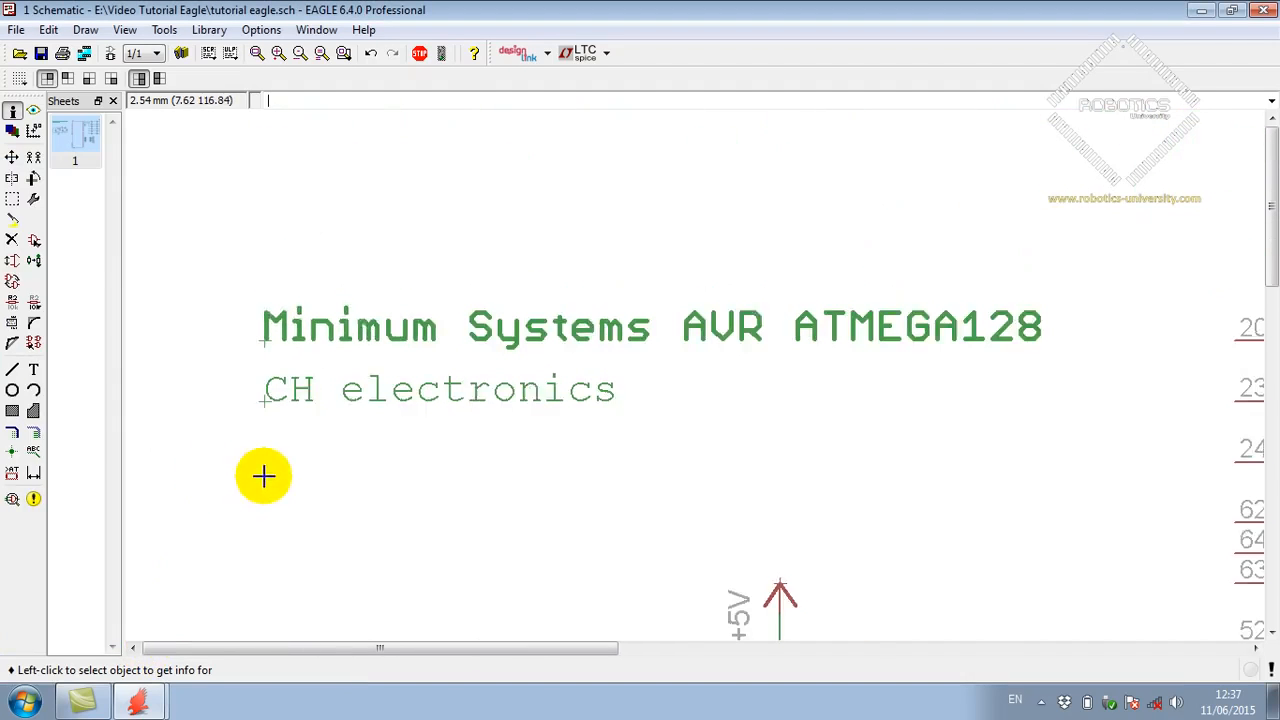
{"action": "left_click", "coordinate": [12, 157]}
{"action": "left_click", "coordinate": [261, 398]}
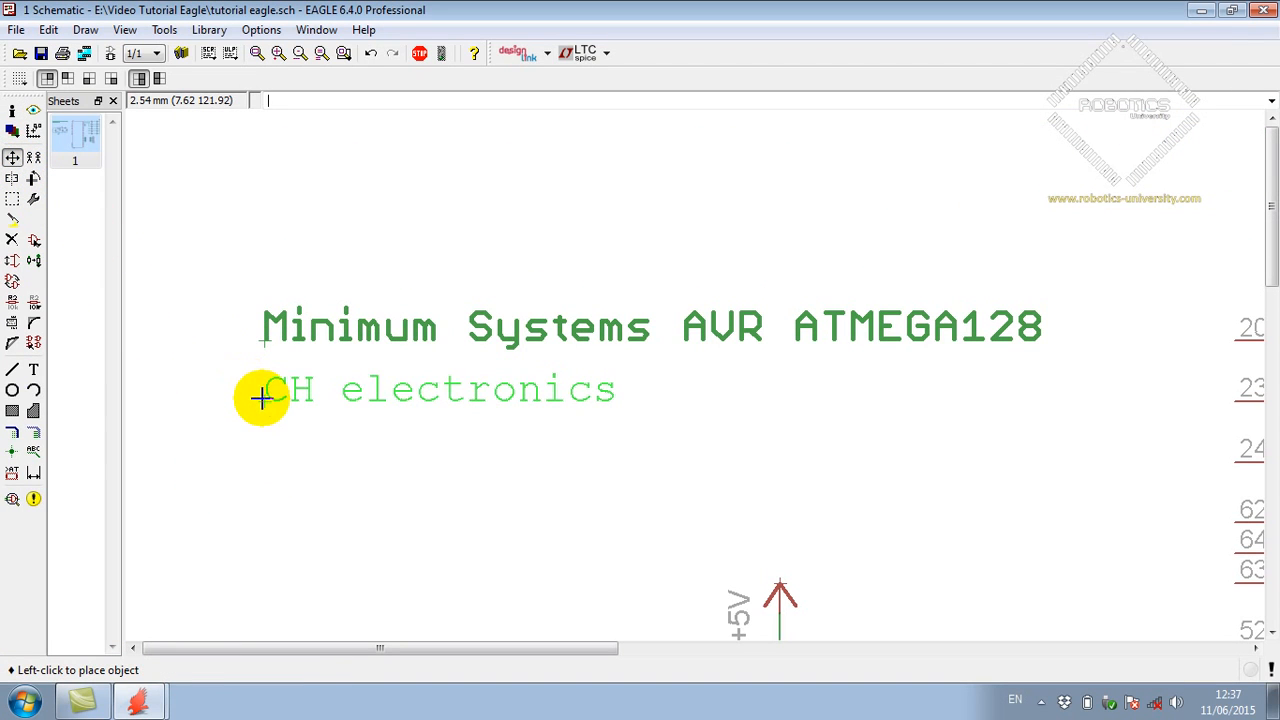
{"action": "left_click", "coordinate": [260, 383]}
Step: Save the schematic with its completed two-line title to the existing file "tutorial eagle.sch"
{"action": "scroll", "coordinate": [229, 288], "scroll_direction": "down", "scroll_amount": 3}
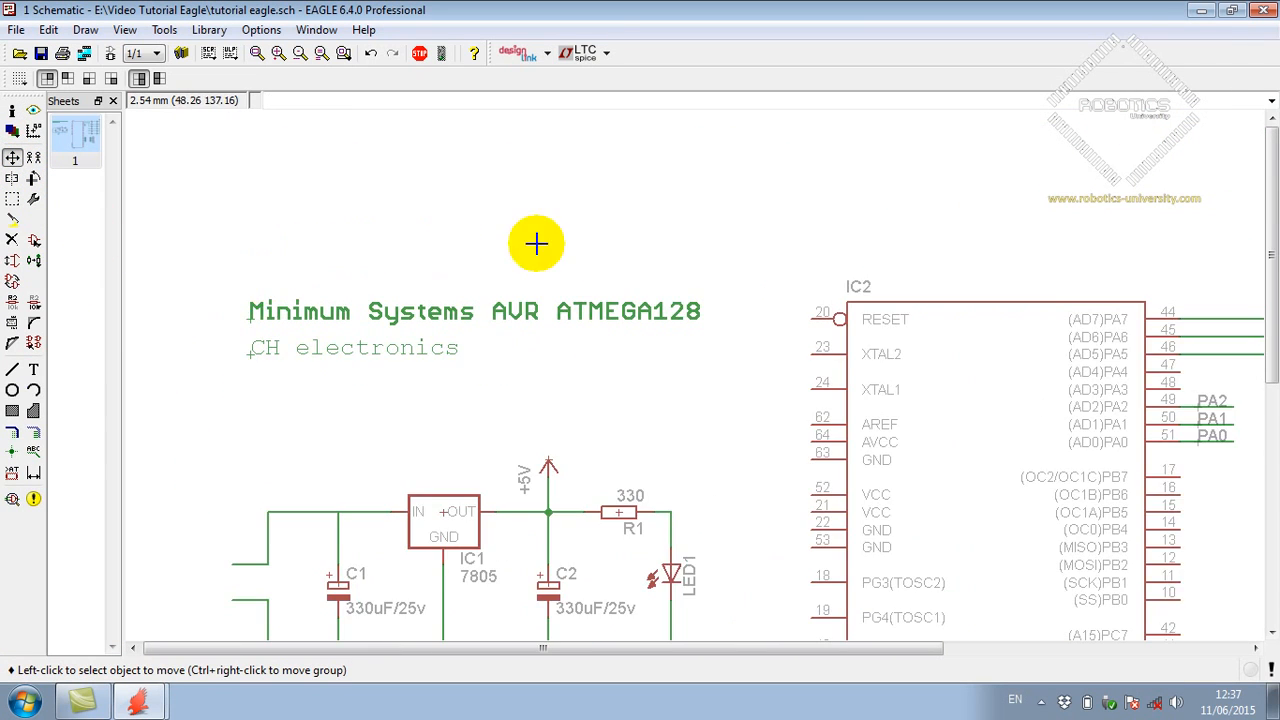
{"action": "scroll", "coordinate": [537, 243], "scroll_direction": "down", "scroll_amount": 1}
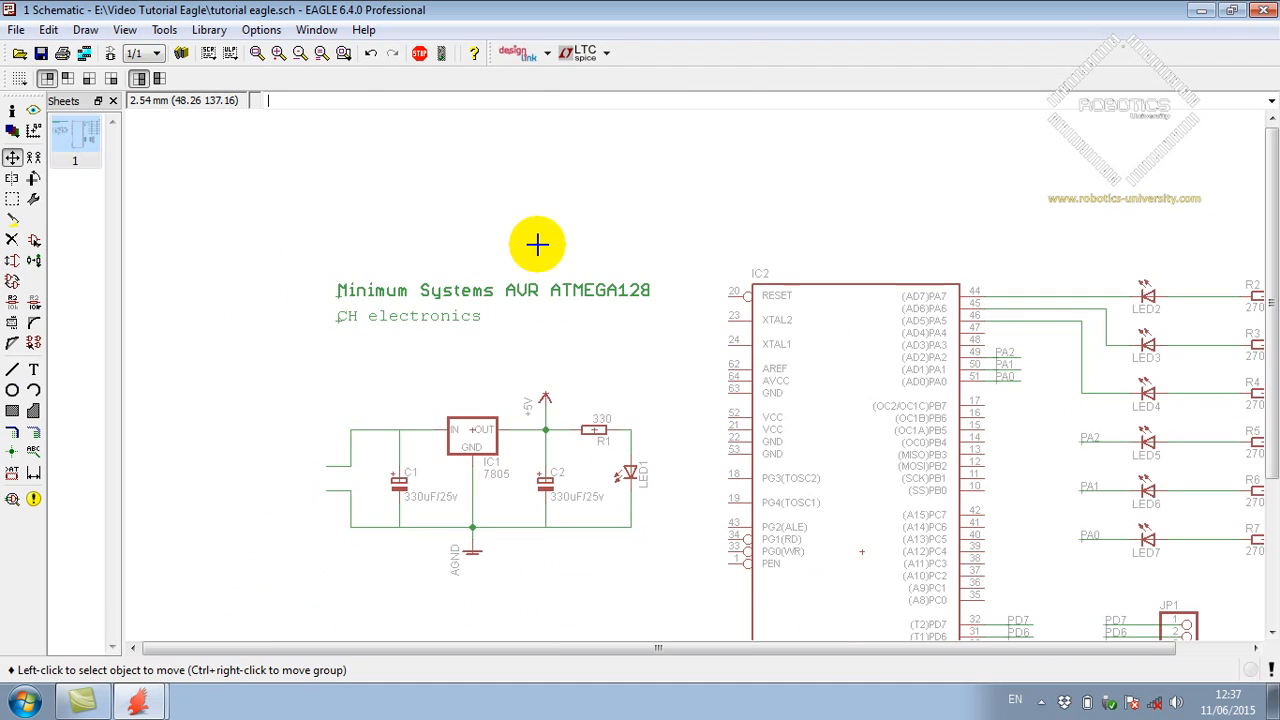
{"action": "left_click", "coordinate": [257, 54]}
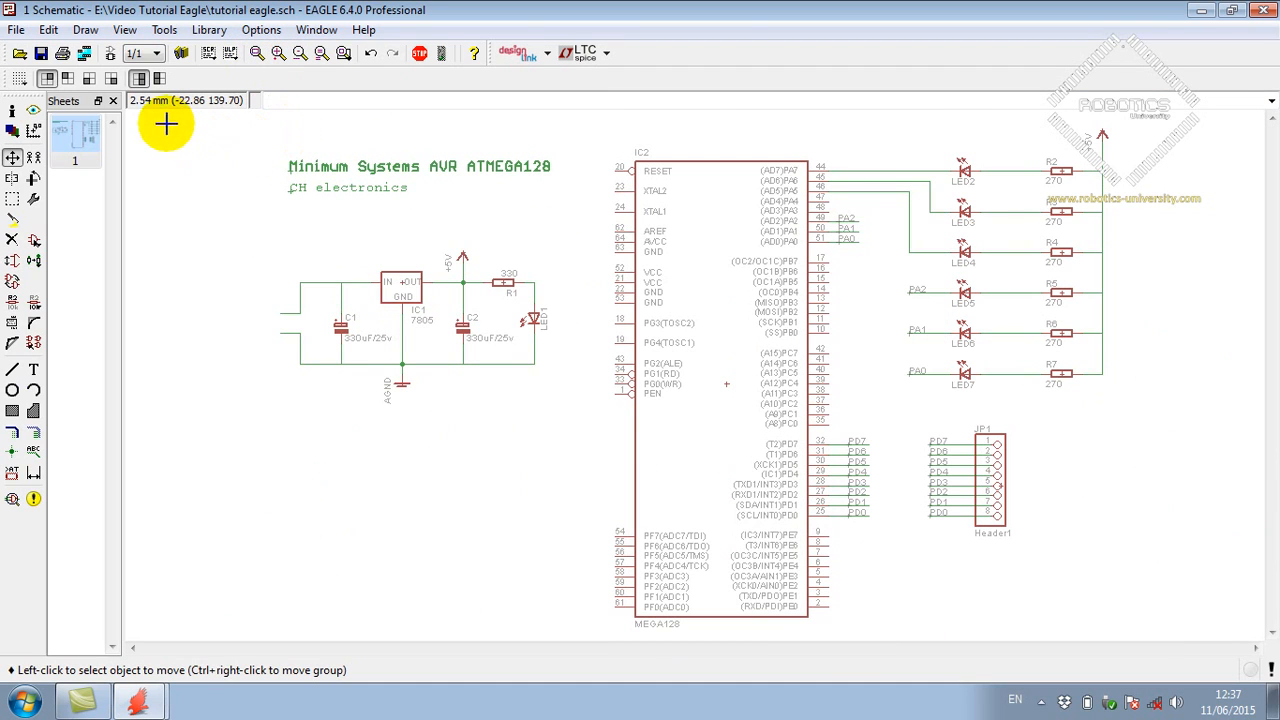
{"action": "left_click", "coordinate": [42, 53]}
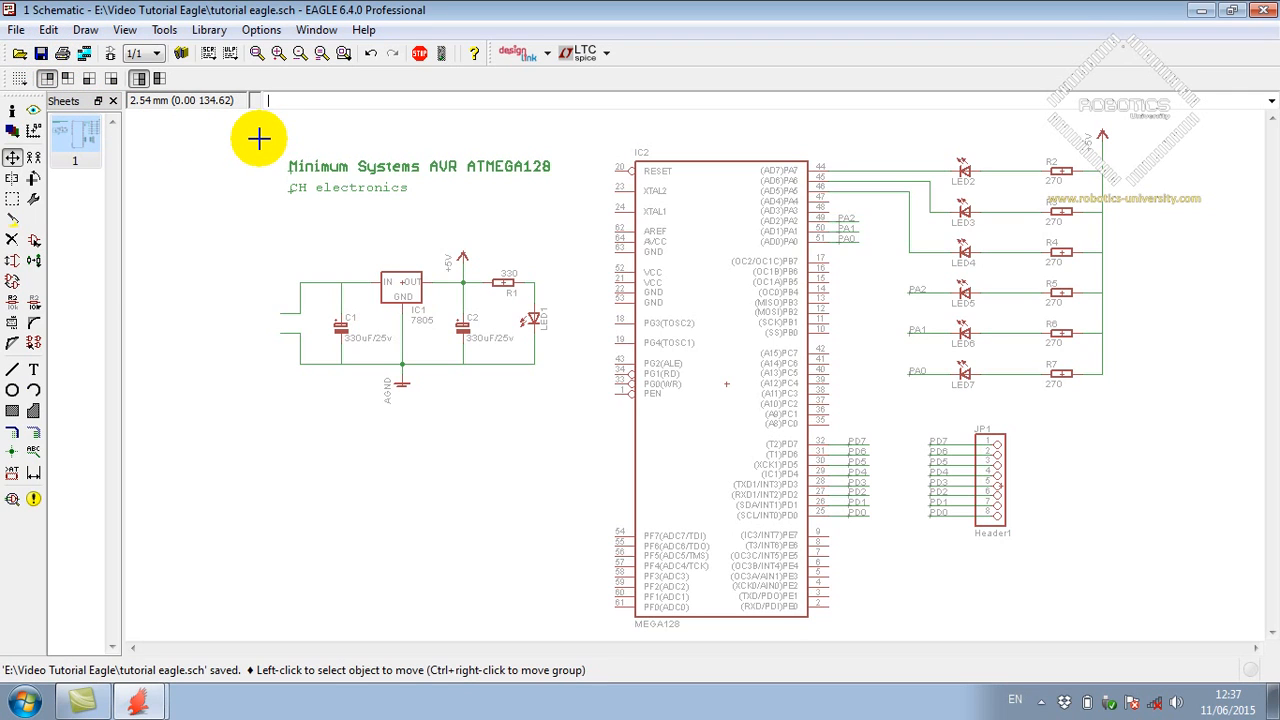
{"action": "scroll", "coordinate": [296, 153], "scroll_direction": "up", "scroll_amount": 1}
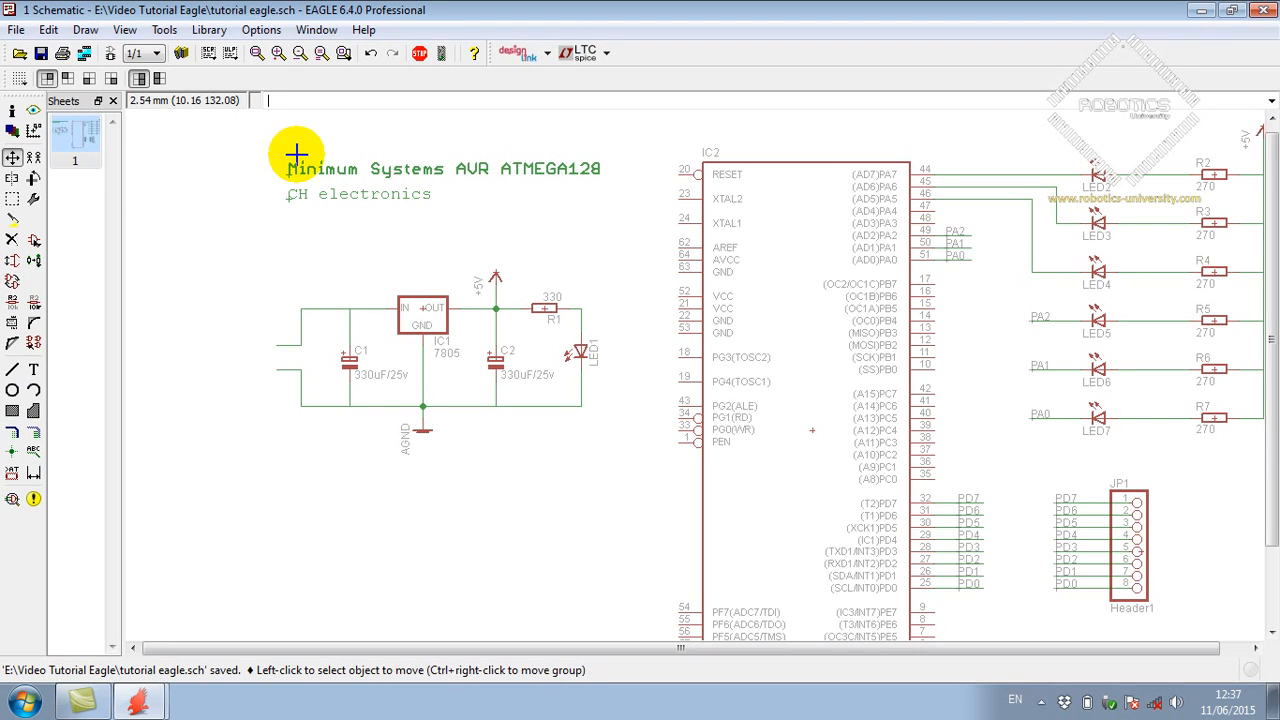
{"action": "scroll", "coordinate": [296, 153], "scroll_direction": "down", "scroll_amount": 2}
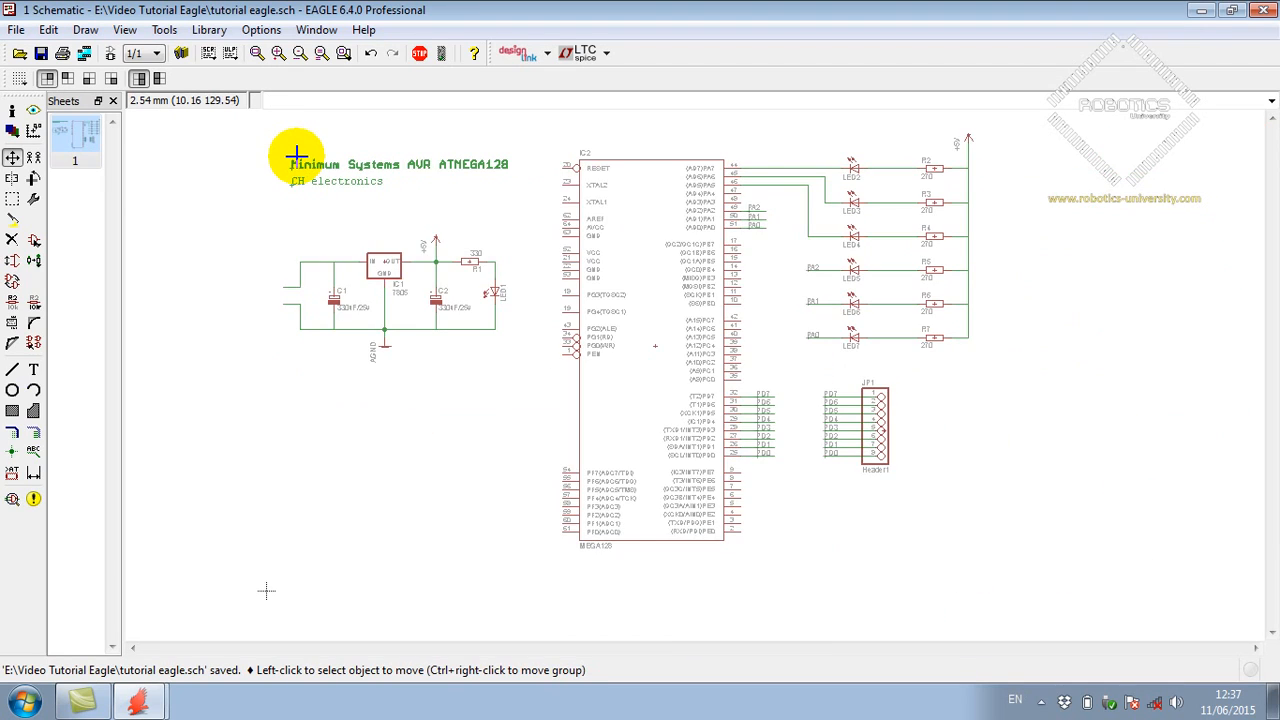
{"action": "left_click", "coordinate": [256, 53]}
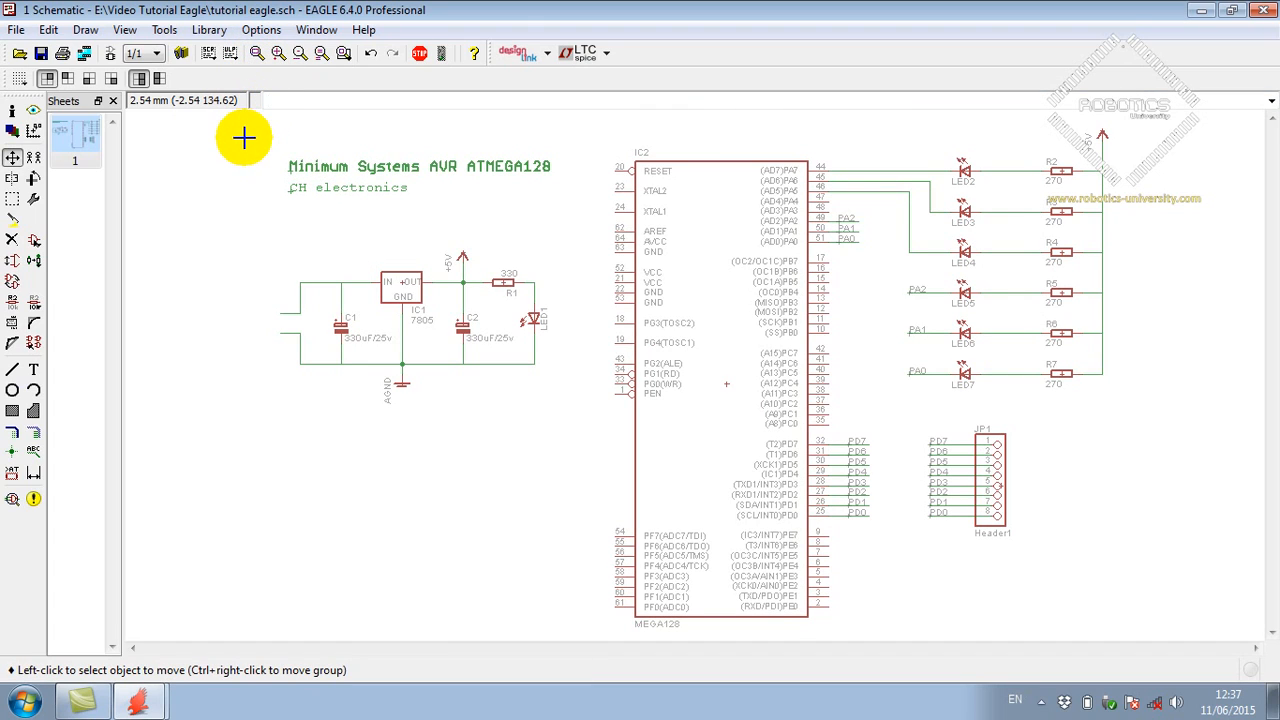